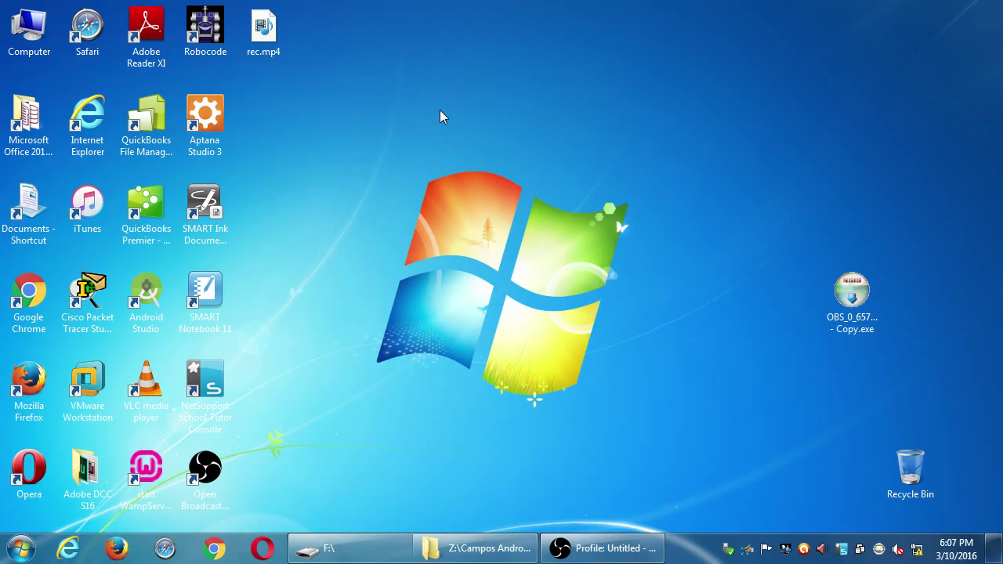
# - Open the Computer window and magnify the screen to 200%, minimizing the Magnifier controls
pyautogui.click(34, 31)
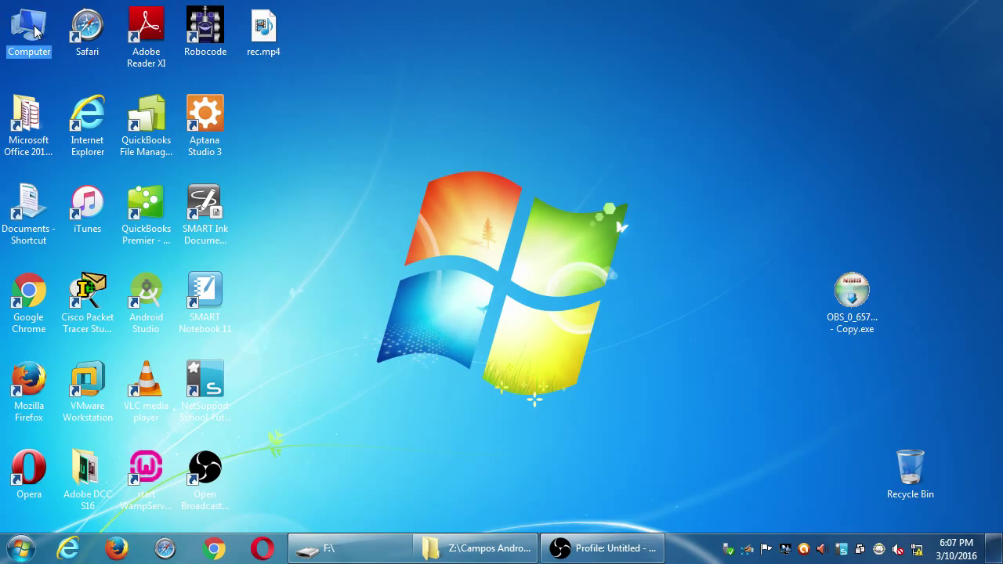
pyautogui.doubleClick(34, 31)
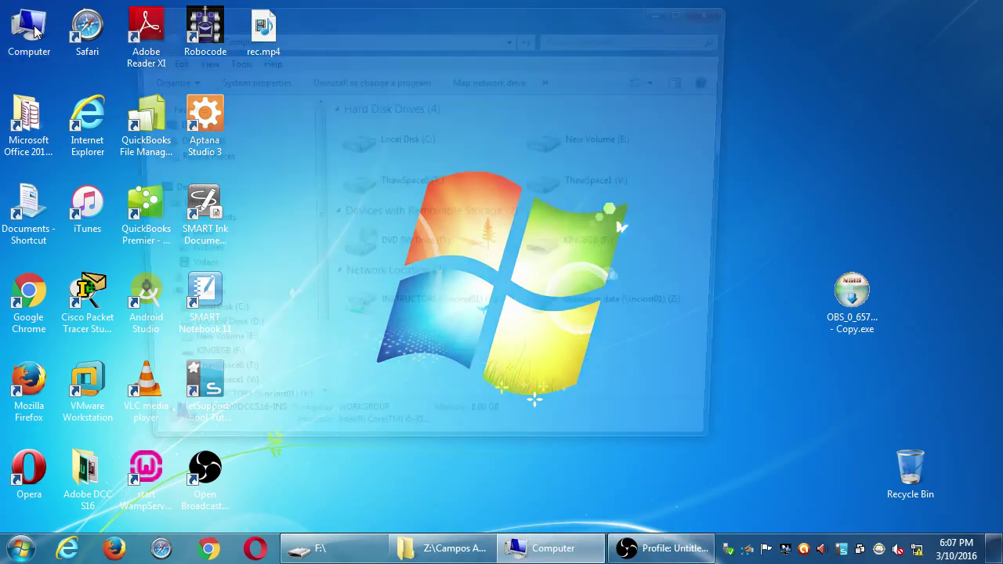
pyautogui.press('super+plus')
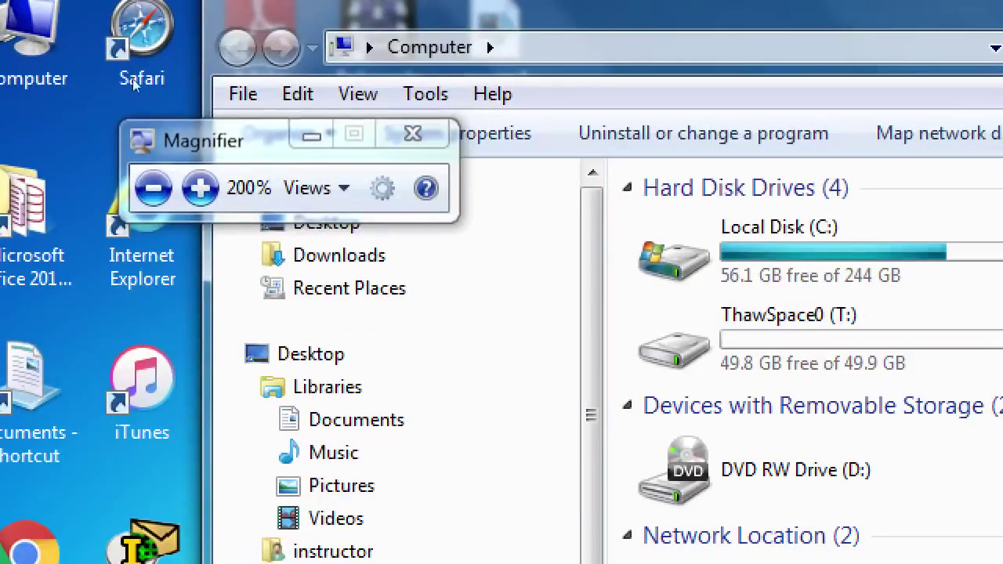
pyautogui.click(311, 136)
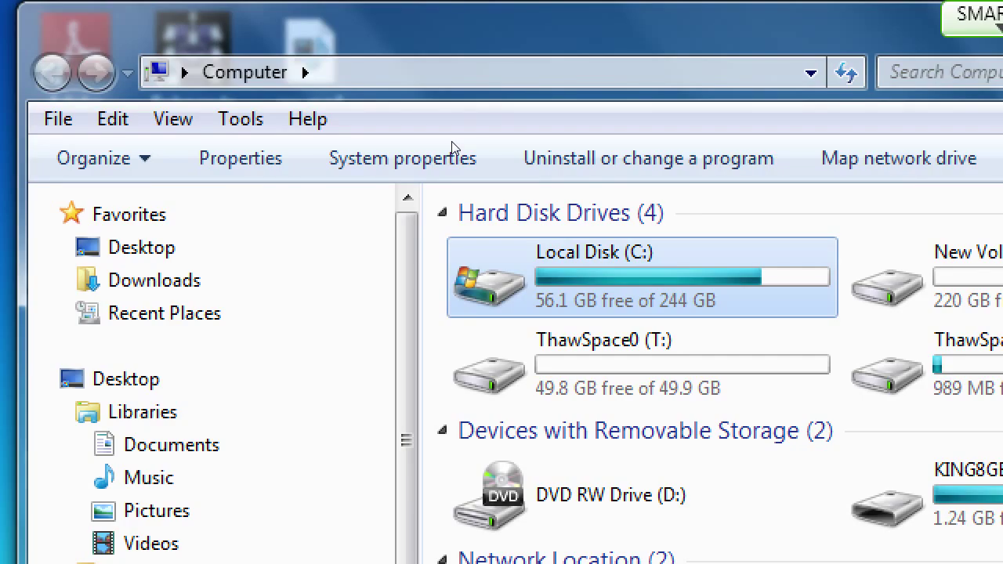
# - Open the android-sdk-windows folder inside Program Files (x86)\Android on Local Disk (C:)
pyautogui.press('Return')
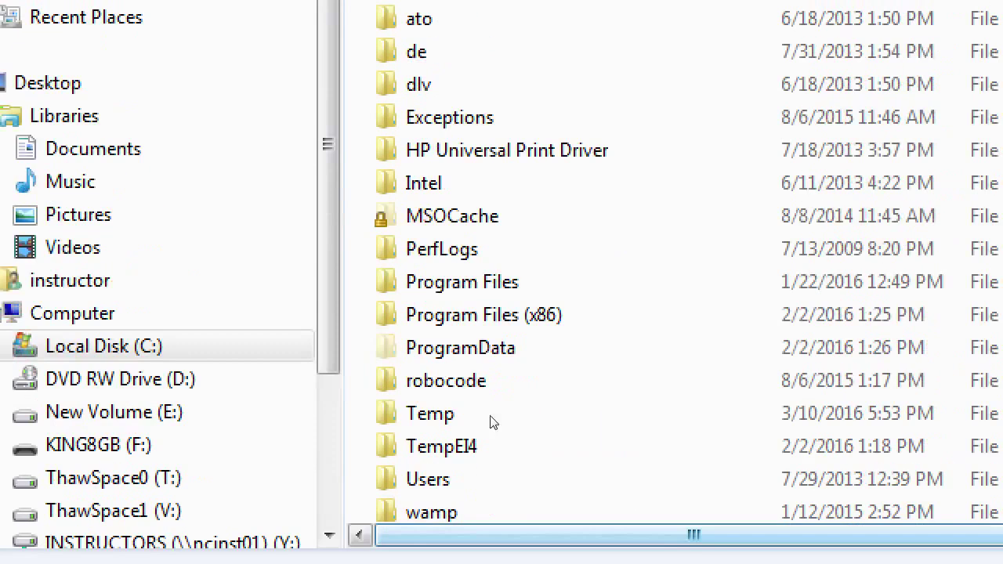
pyautogui.click(443, 313)
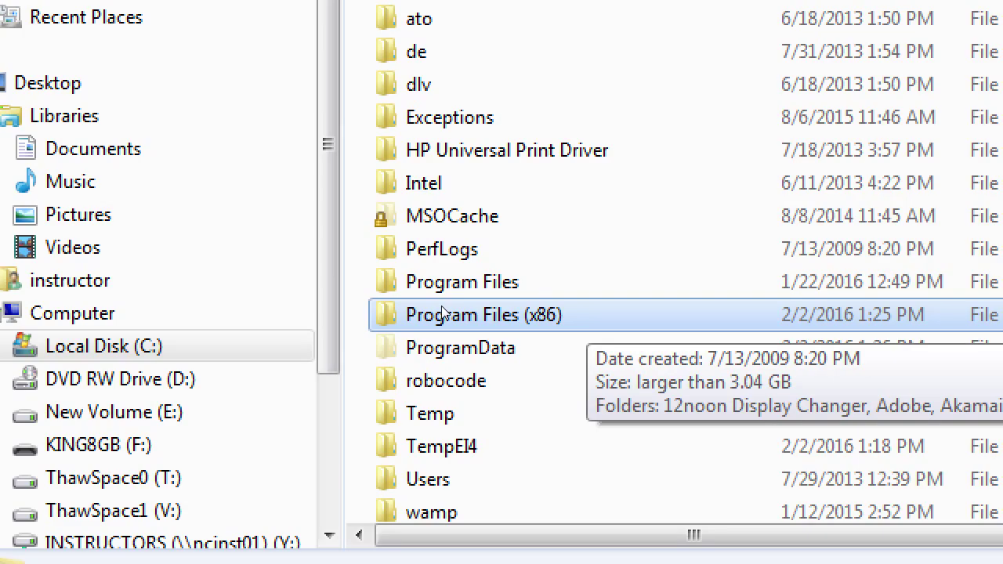
pyautogui.doubleClick(442, 314)
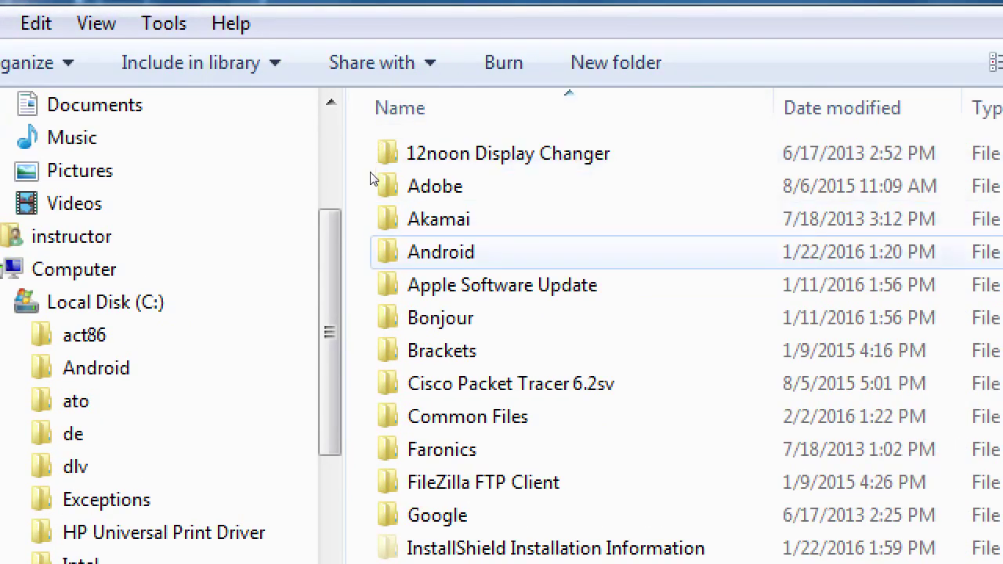
pyautogui.press('space')
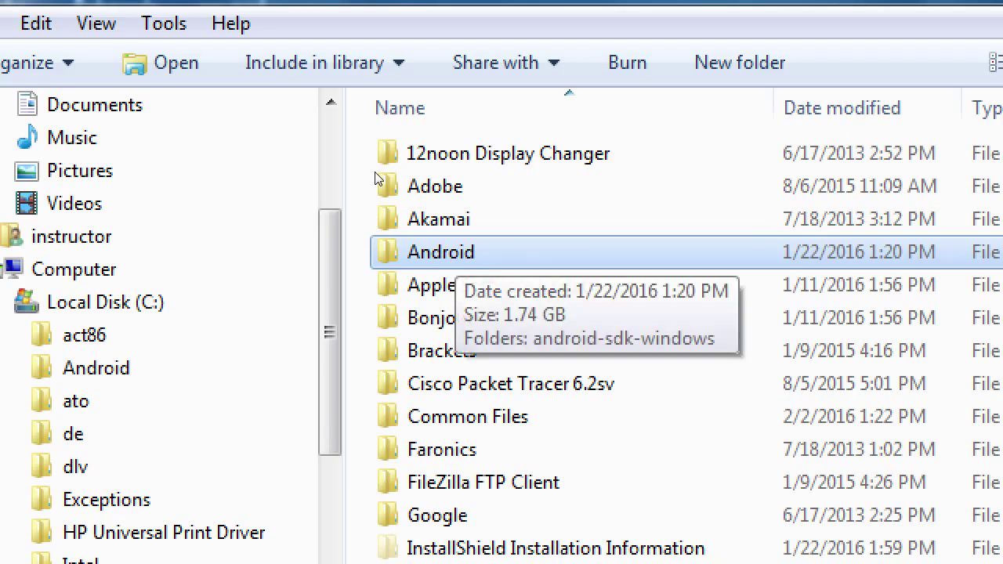
pyautogui.press('Return')
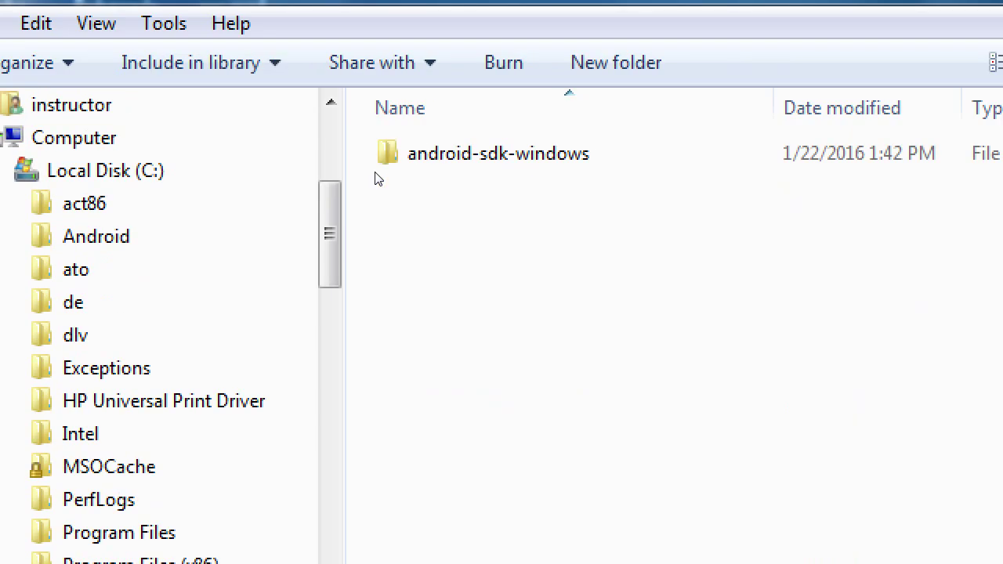
pyautogui.press('space')
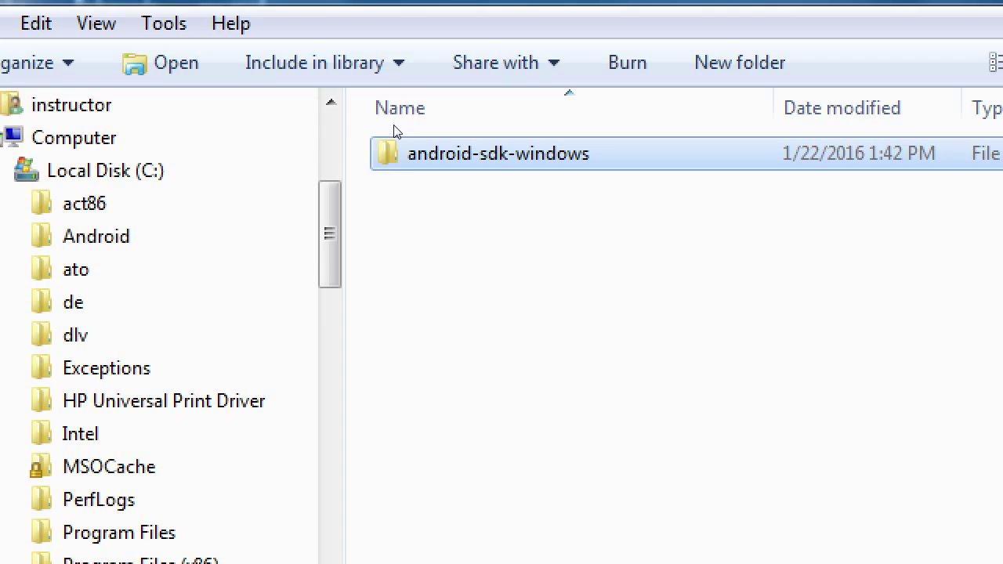
pyautogui.press('Return')
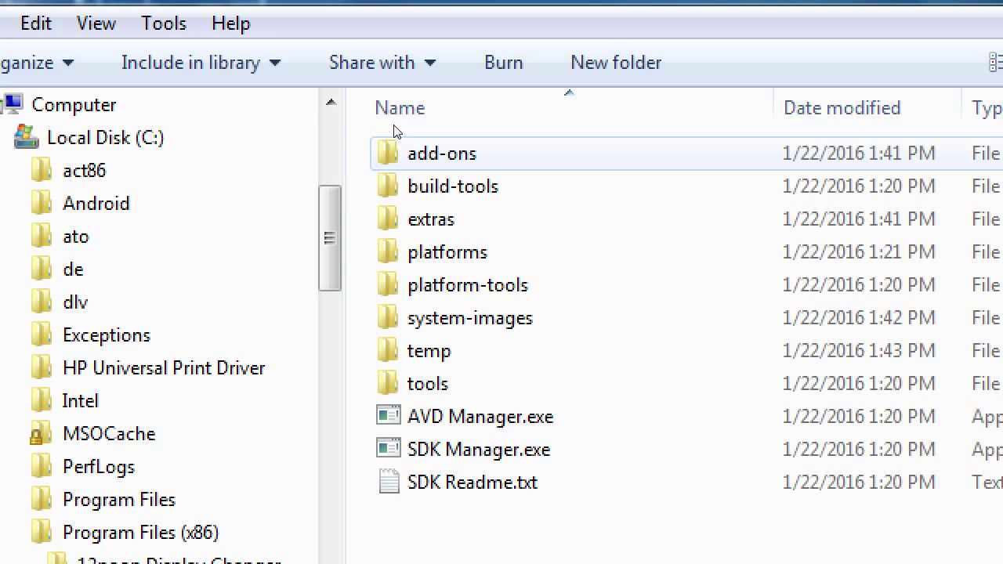
# - Run AVD Manager.exe, move its window lower on the desktop and select the existing Nexus 5 API 22 virtual device
pyautogui.press('a')
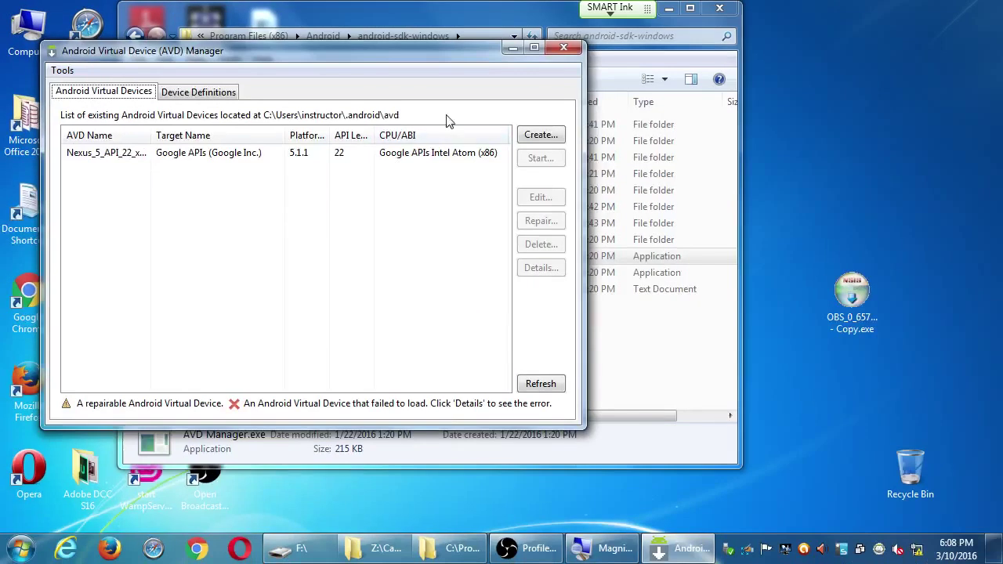
pyautogui.moveTo(442, 52); pyautogui.dragTo(444, 120)
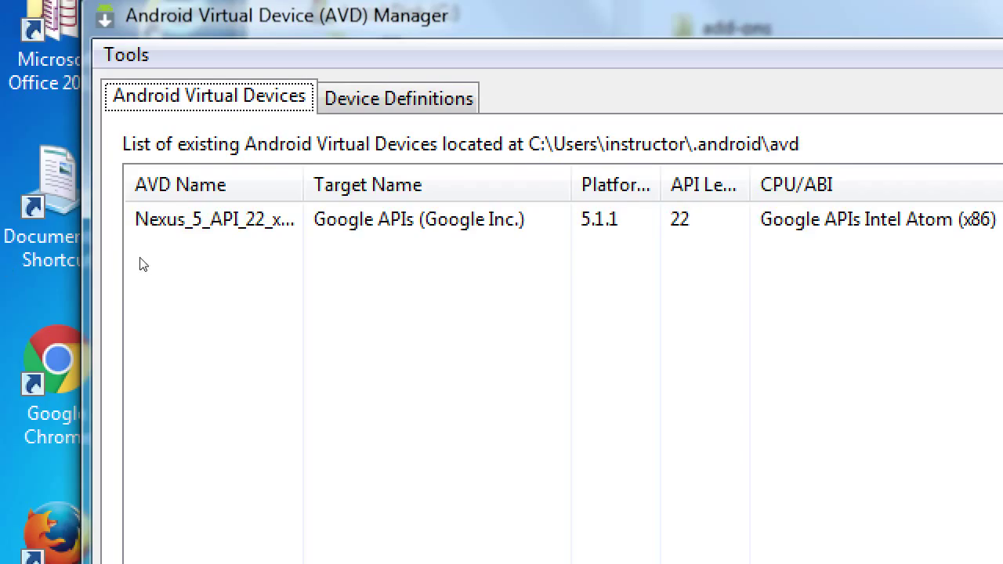
pyautogui.click(101, 221)
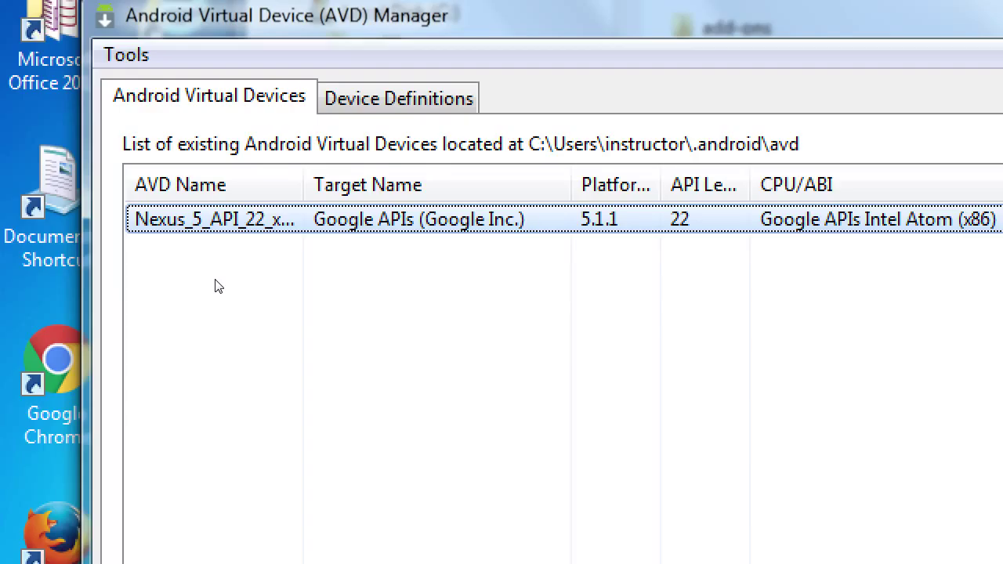
# - Browse the known device definitions and select the generic 3.2" QVGA (ADP2) device
pyautogui.hotkey('shift', 'Tab')
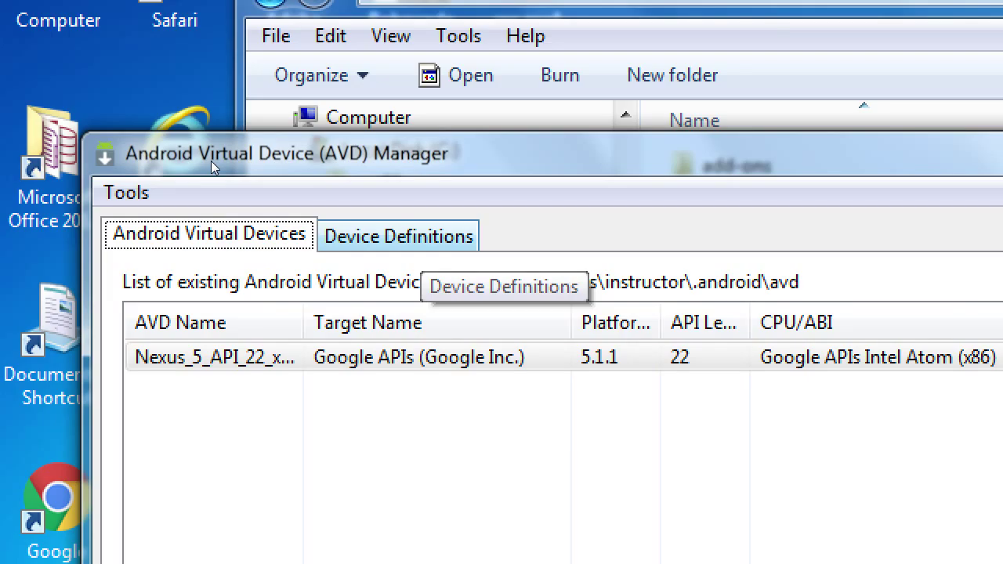
pyautogui.press('Right')
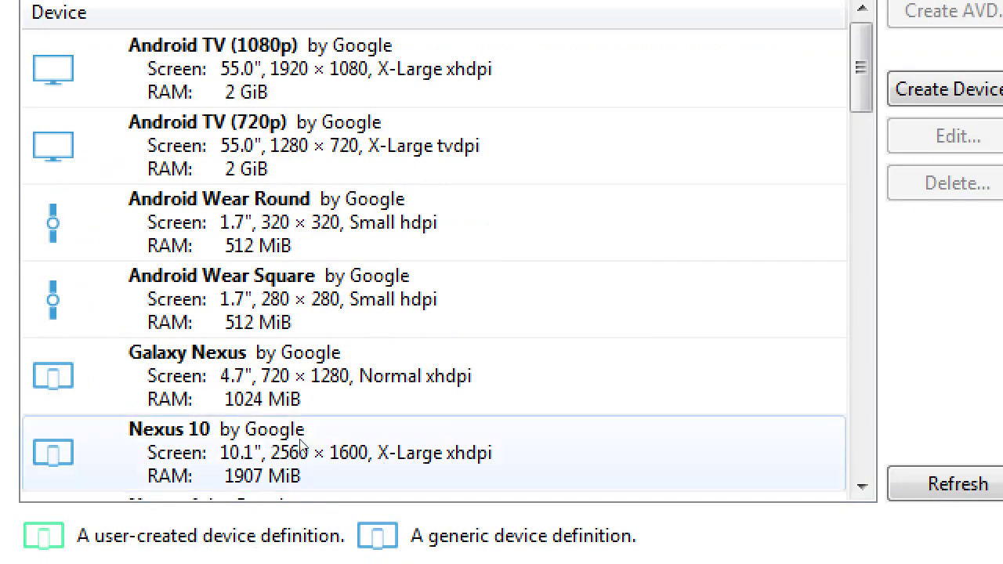
pyautogui.click(177, 333)
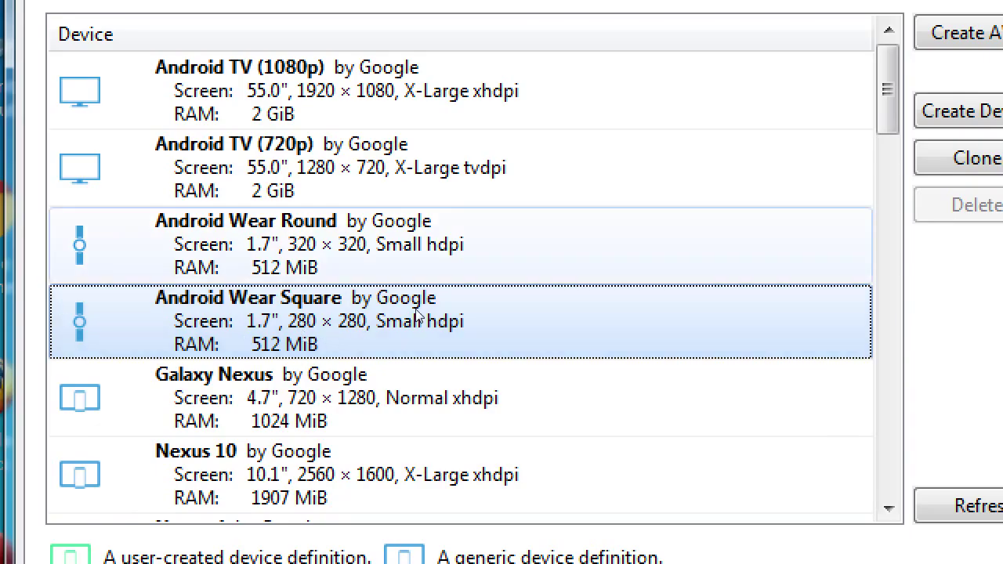
pyautogui.scroll(-5, 486, 243)
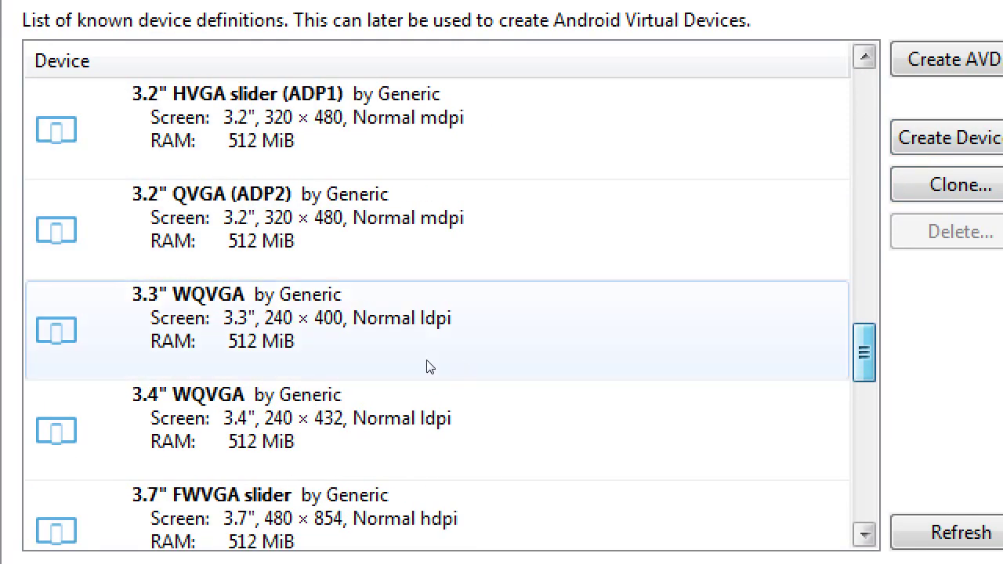
pyautogui.click(227, 283)
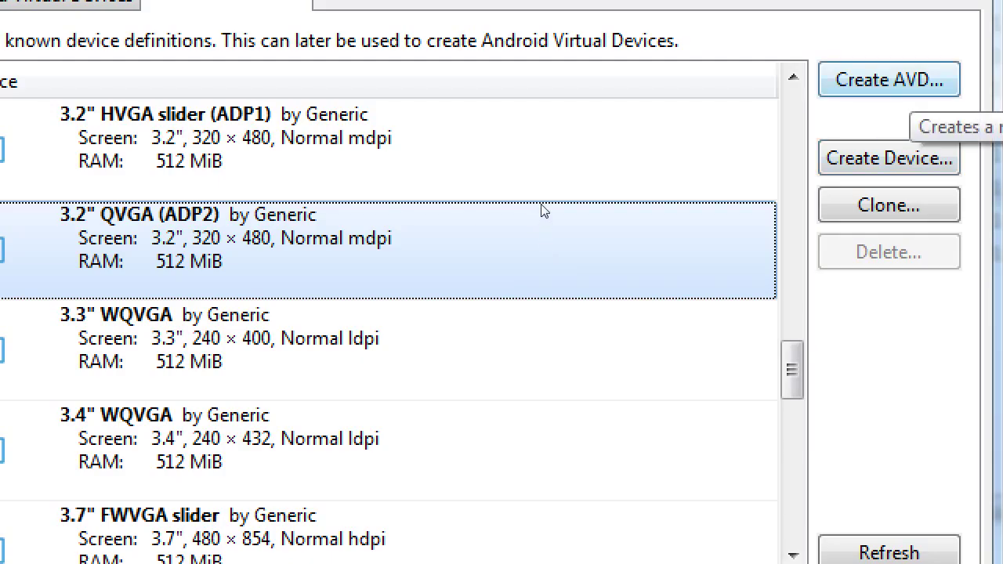
pyautogui.click(893, 82)
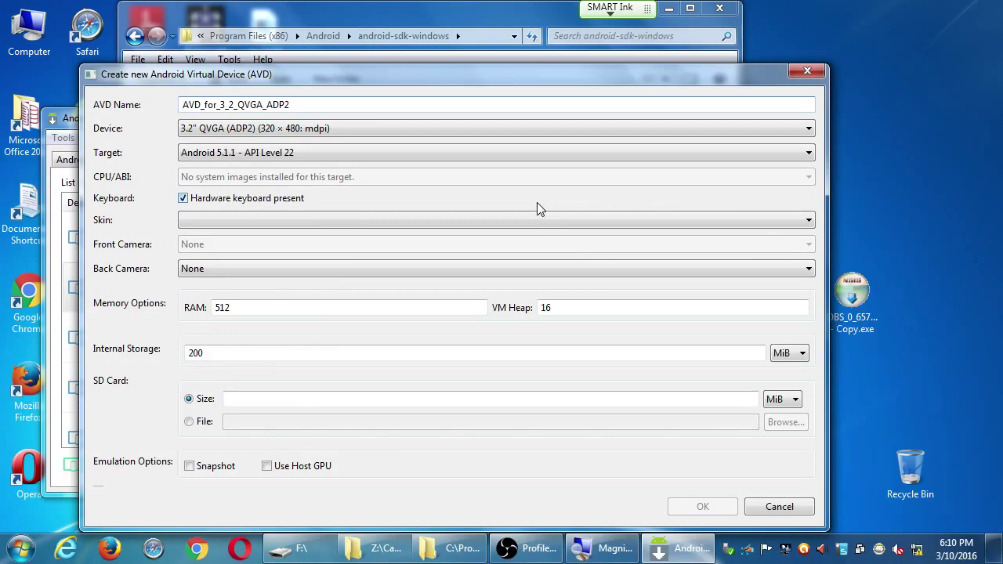
pyautogui.press('Escape')
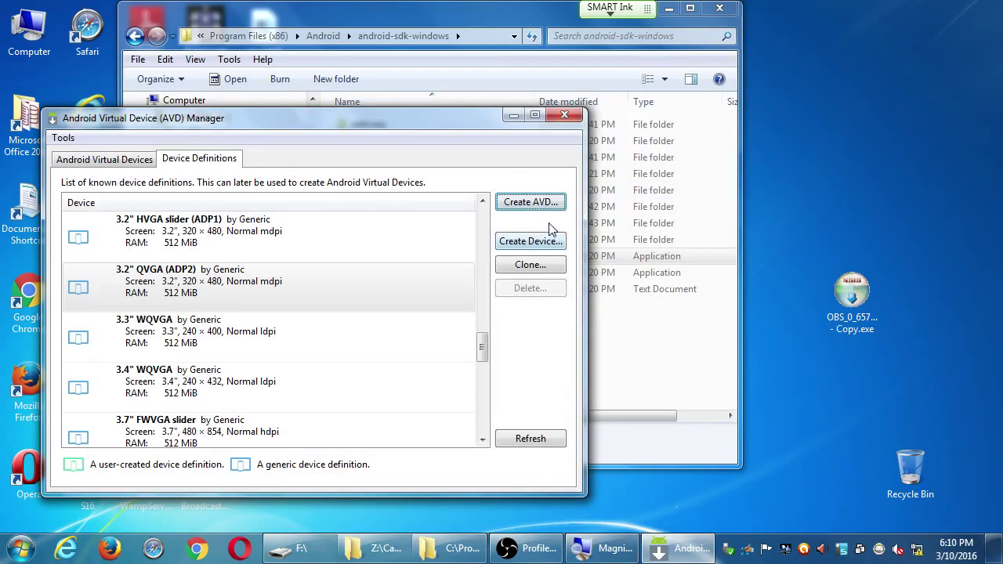
pyautogui.click(365, 271)
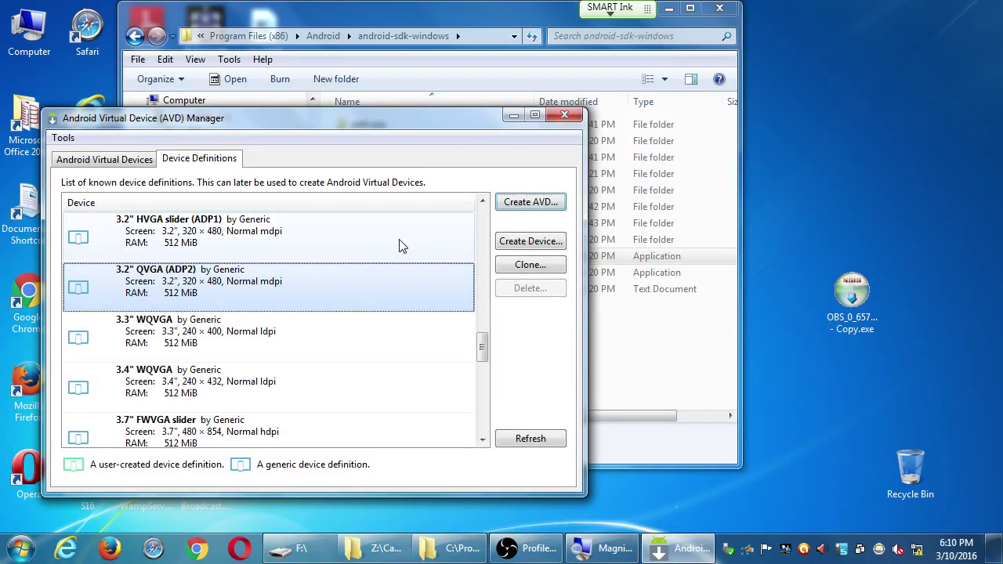
# - Start a new AVD from the 3.2" QVGA (ADP2) definition and set its target to Google APIs (Google Inc.) - API Level 22
pyautogui.click(523, 203)
pyautogui.moveTo(473, 74); pyautogui.dragTo(490, 38)
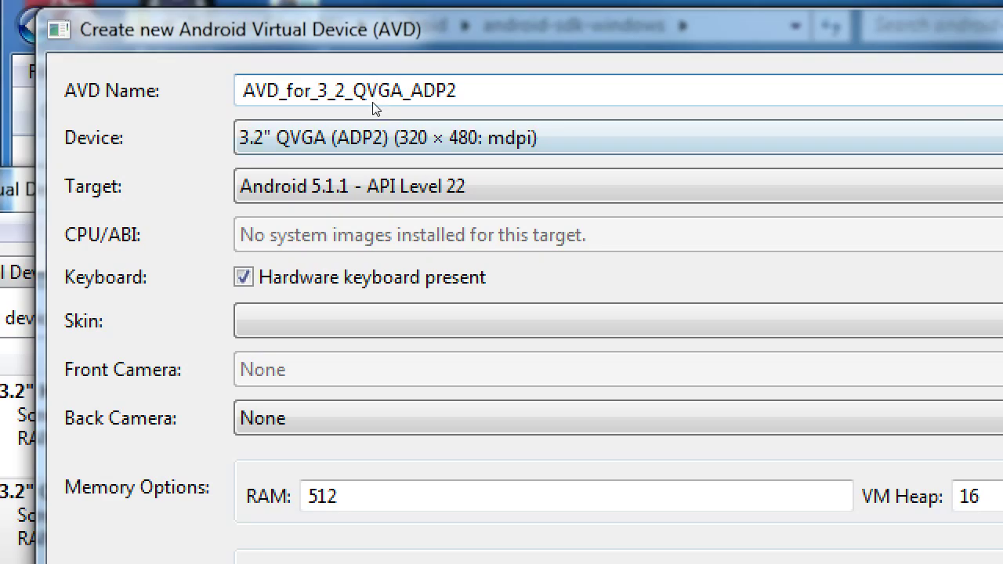
pyautogui.press('Tab')
pyautogui.press('Tab')
pyautogui.hotkey('alt', 'Down')
pyautogui.press('Down')
pyautogui.press('Return')
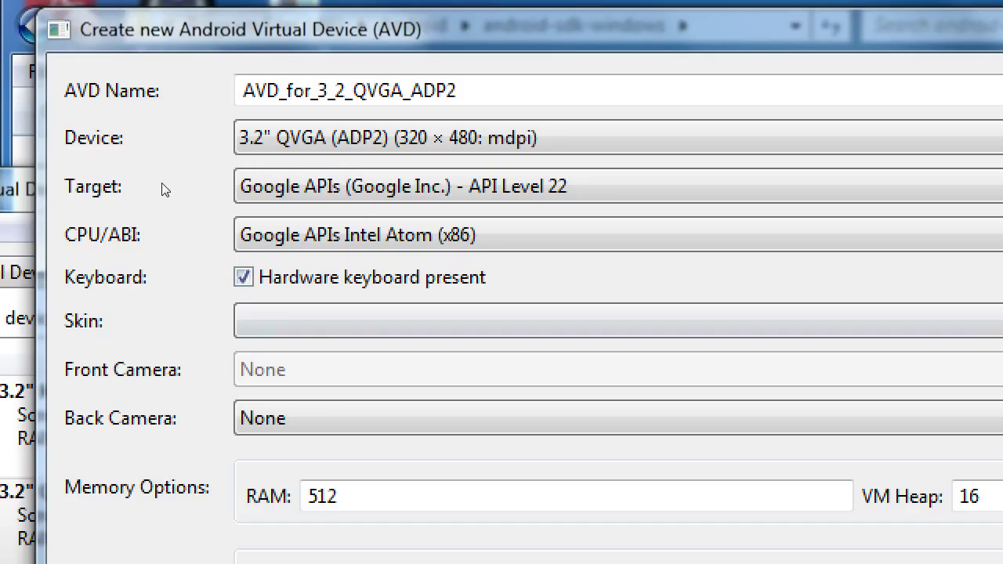
# - Set the AVD's skin to "Skin with dynamic hardware controls" and its back camera to Emulated
pyautogui.hotkey('alt', 'Down')
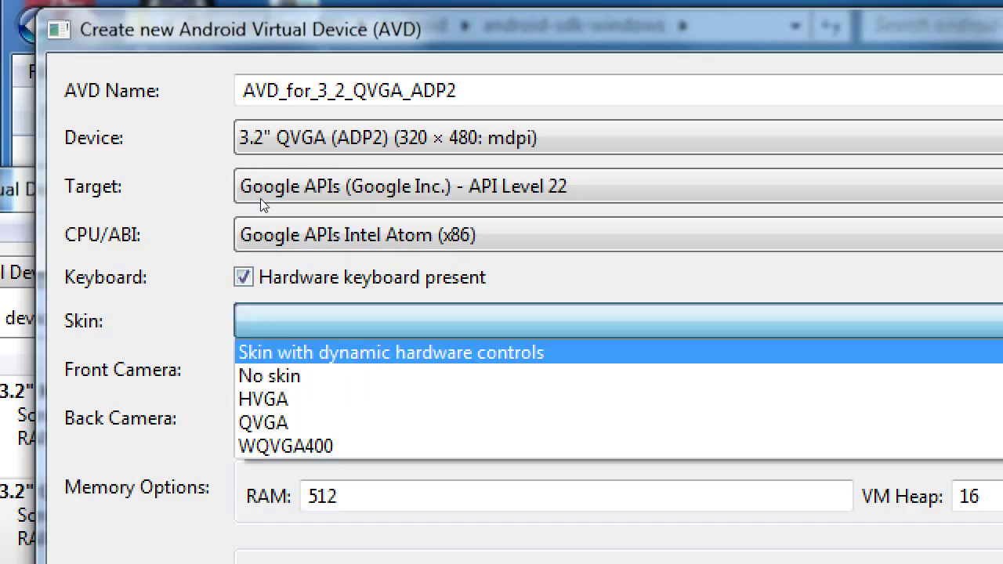
pyautogui.press('Return')
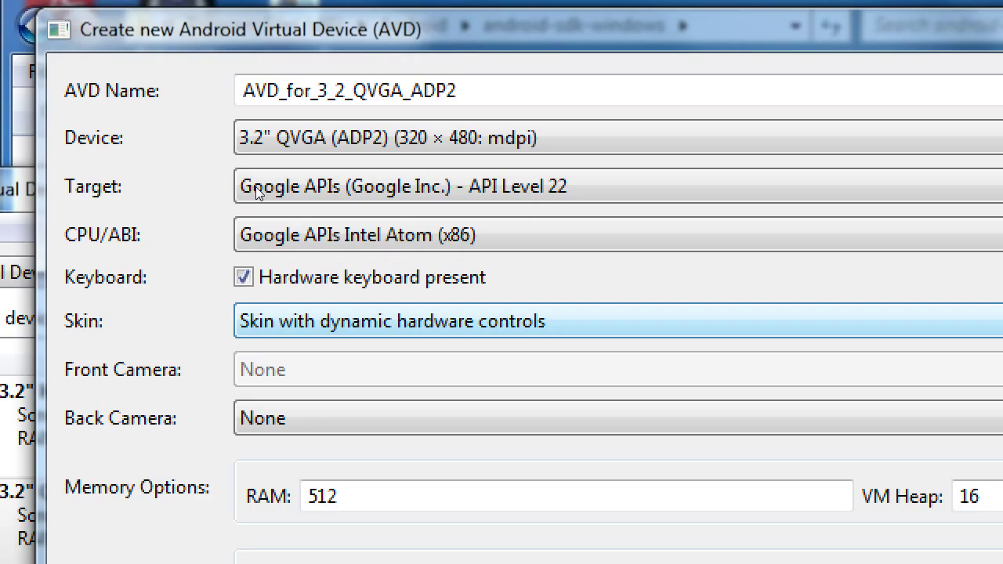
pyautogui.press('Tab')
pyautogui.hotkey('alt', 'Down')
pyautogui.press('Down')
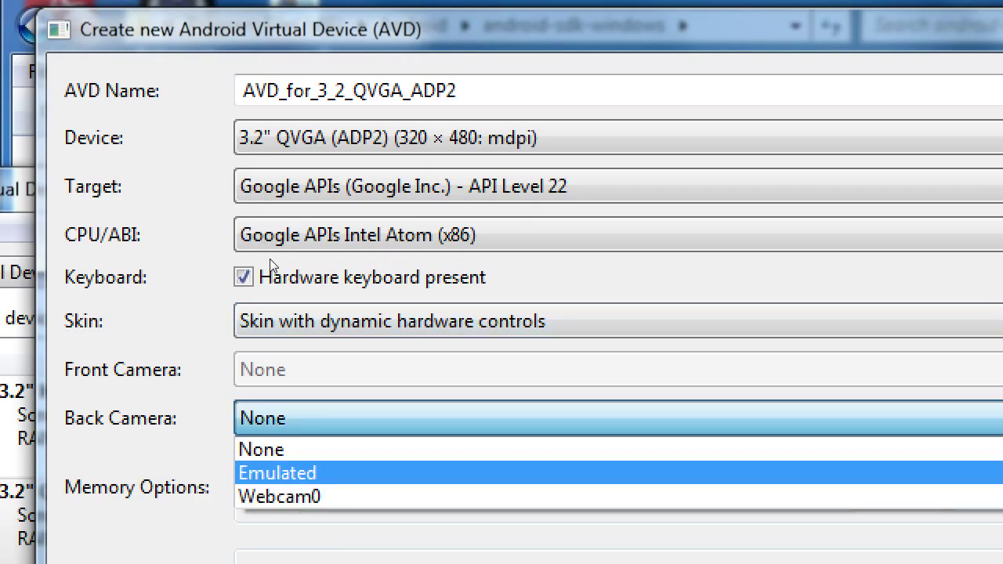
pyautogui.press('Return')
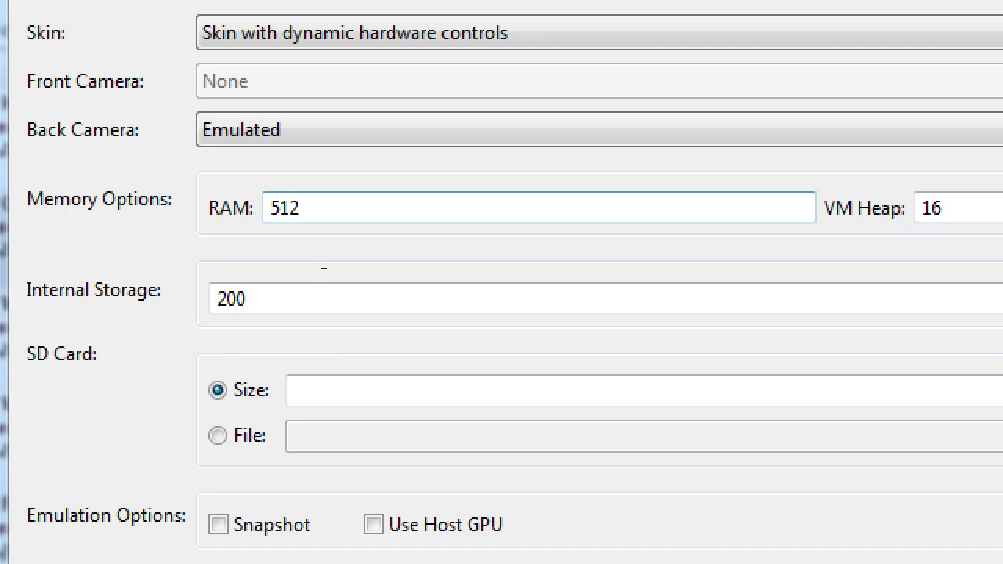
# - Set the SD card size to 99 MiB, narrow the dialog, create the AVD and dismiss the creation summary
pyautogui.click(326, 366)
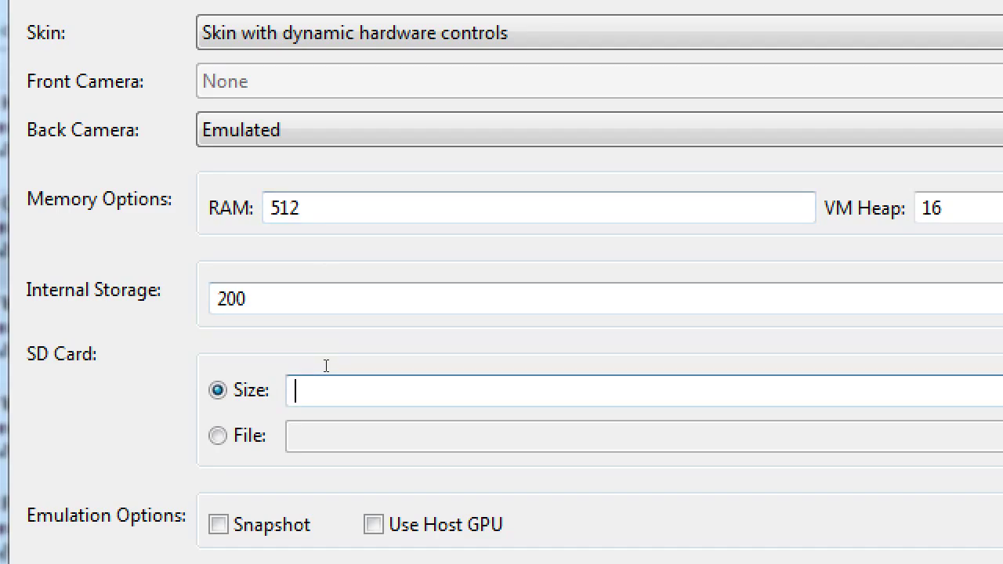
pyautogui.write('99')
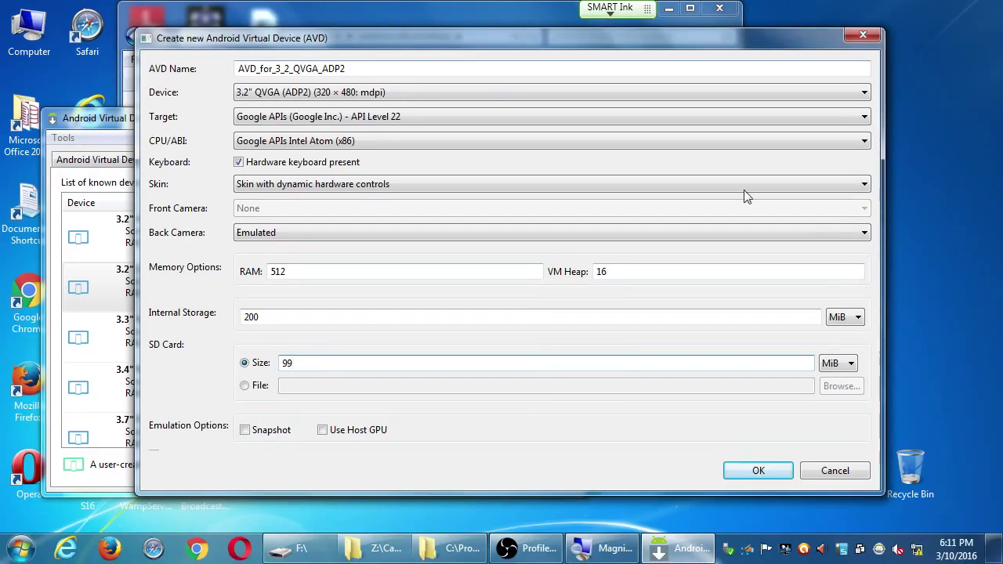
pyautogui.moveTo(879, 224); pyautogui.dragTo(531, 244)
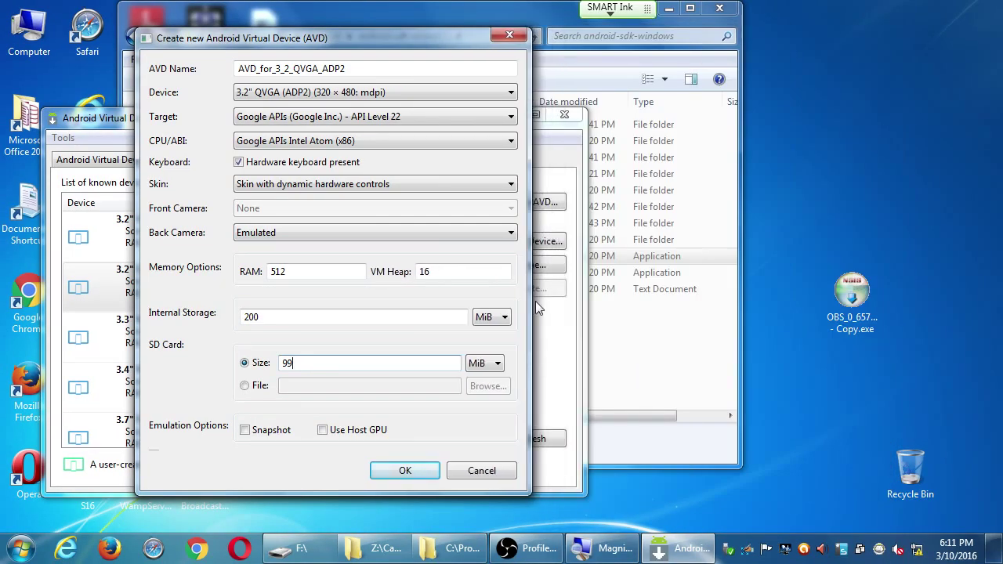
pyautogui.click(414, 468)
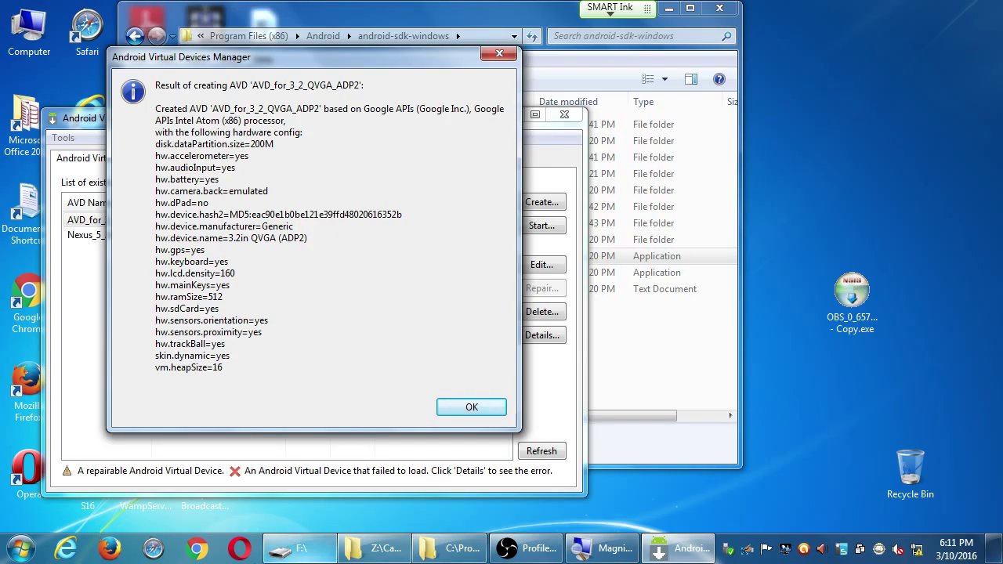
pyautogui.click(461, 406)
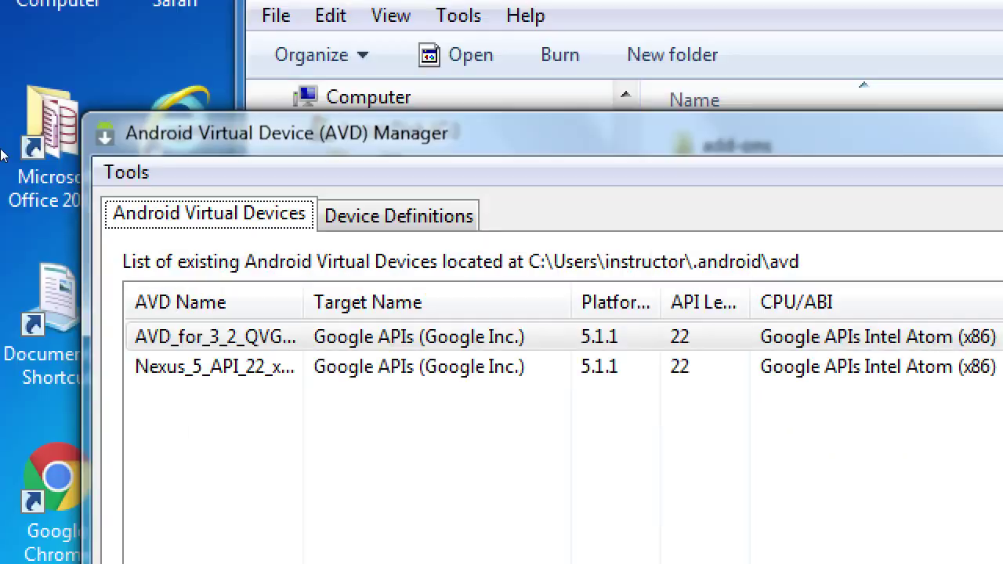
# - Launch the AVD_for_3_2_QVGA_ADP2 virtual device with the default launch options
pyautogui.press('Tab')
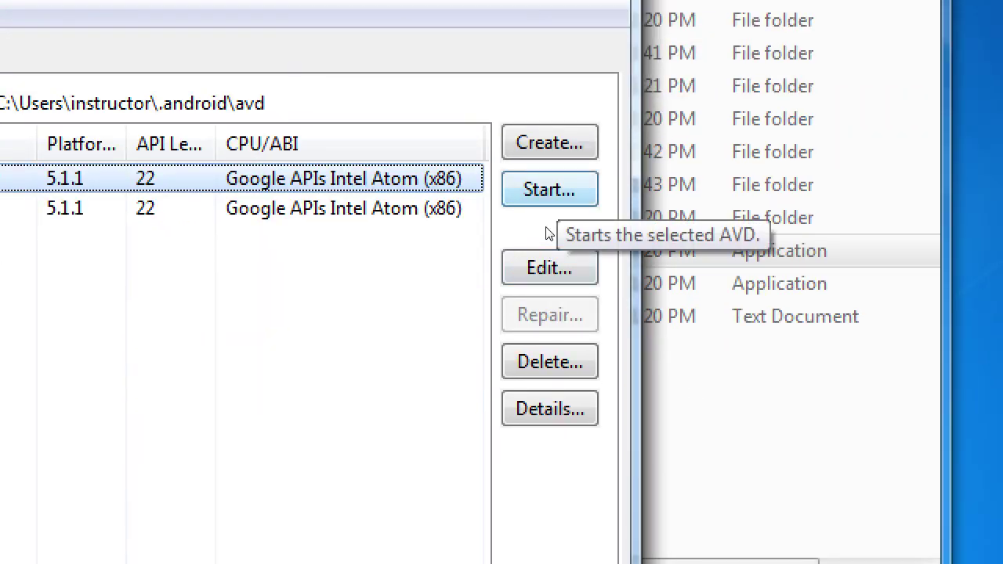
pyautogui.click(549, 190)
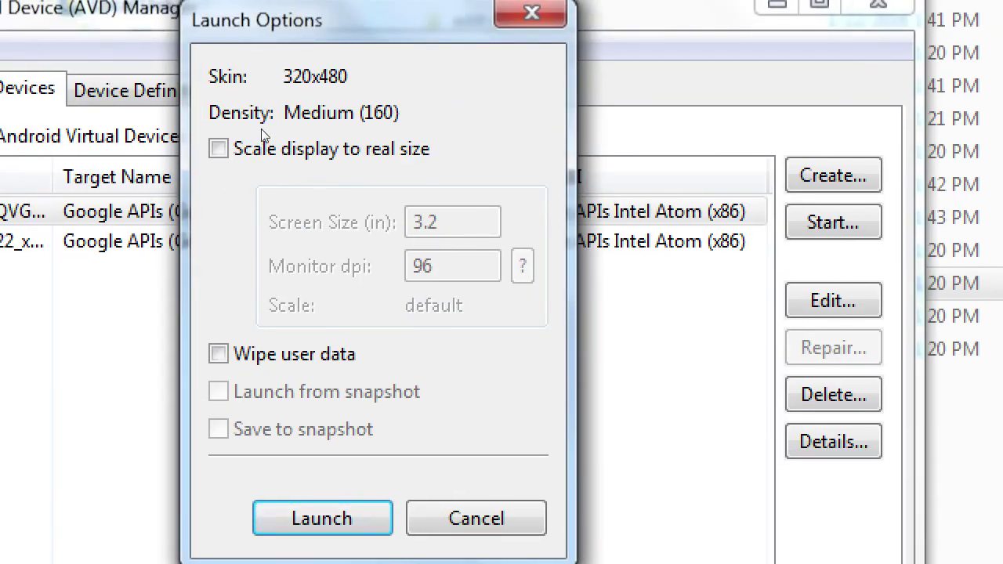
pyautogui.moveTo(261, 129); pyautogui.dragTo(245, 130)
pyautogui.press('Return')
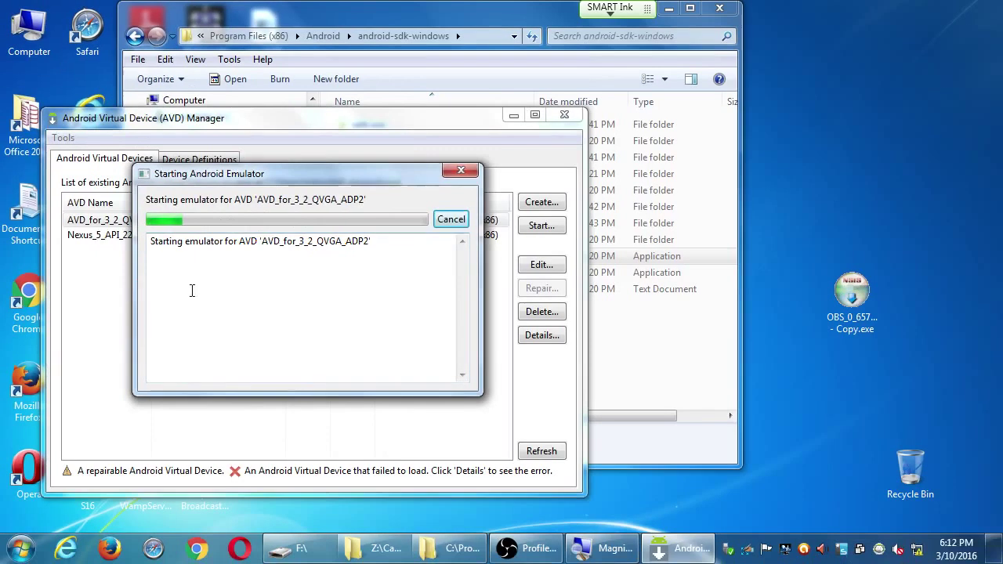
pyautogui.moveTo(277, 173); pyautogui.dragTo(161, 68)
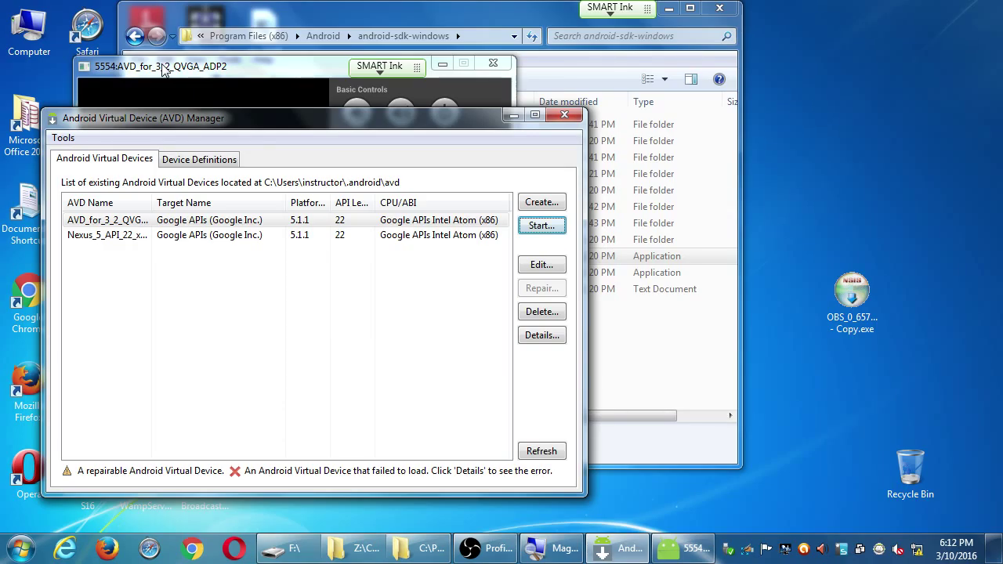
# - Move the emulator window clear of the AVD Manager and dismiss the Android welcome overlay
pyautogui.moveTo(197, 69); pyautogui.dragTo(470, 74)
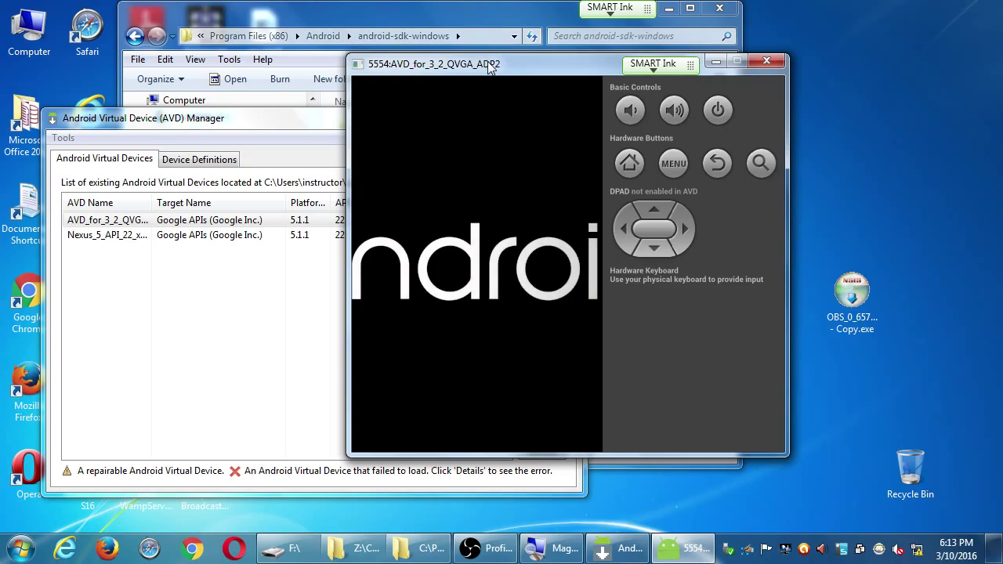
pyautogui.moveTo(488, 65); pyautogui.dragTo(664, 116)
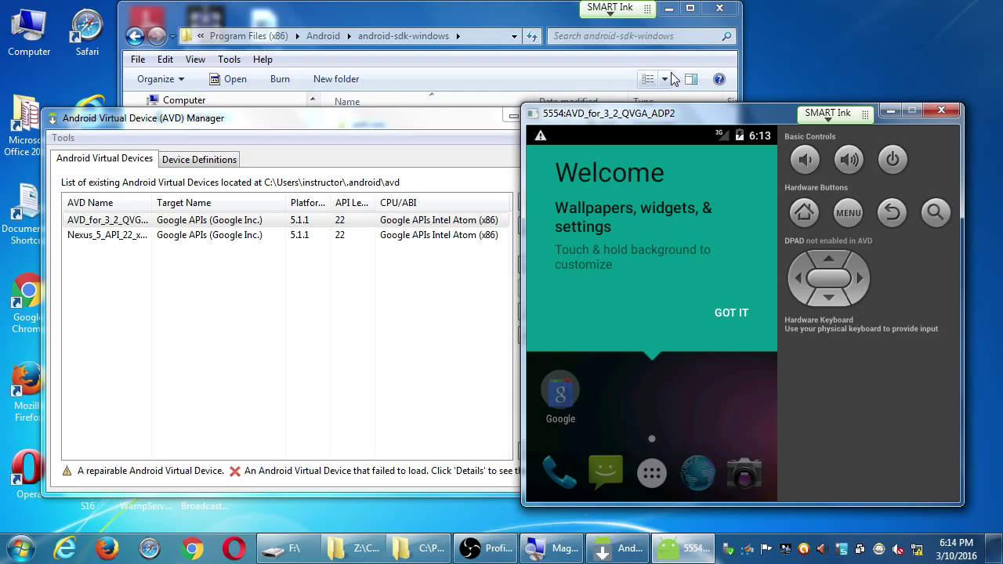
pyautogui.click(742, 312)
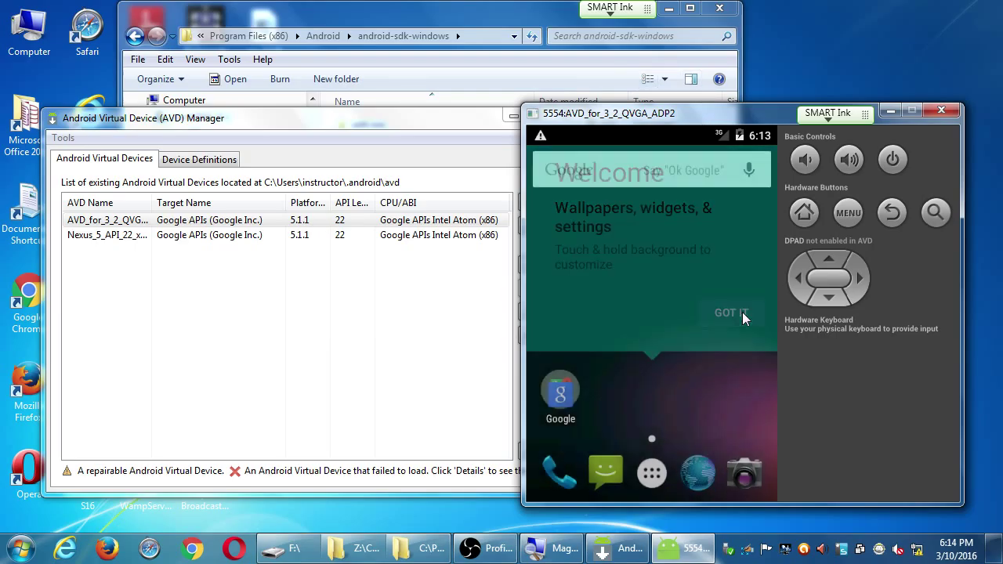
pyautogui.moveTo(747, 119); pyautogui.dragTo(750, 86)
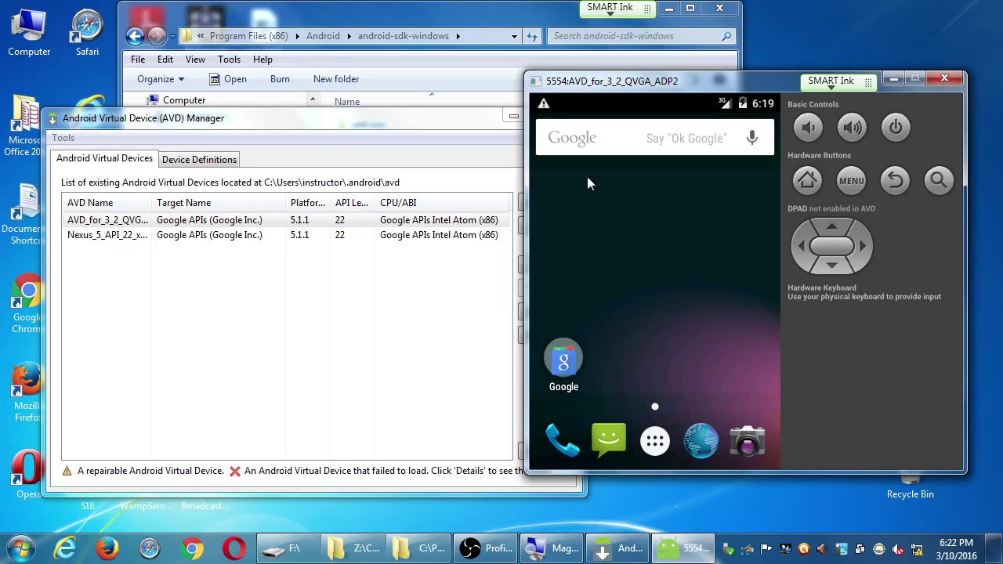
# - Write the command "taco run android --device" in a new Notepad document and close it without saving
pyautogui.press('super')
pyautogui.write('note')
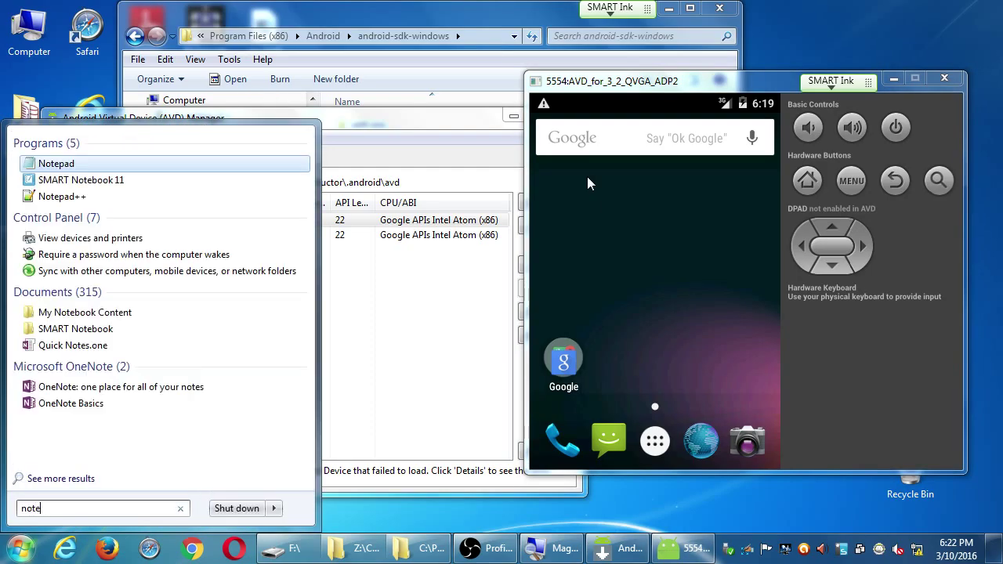
pyautogui.press('Return')
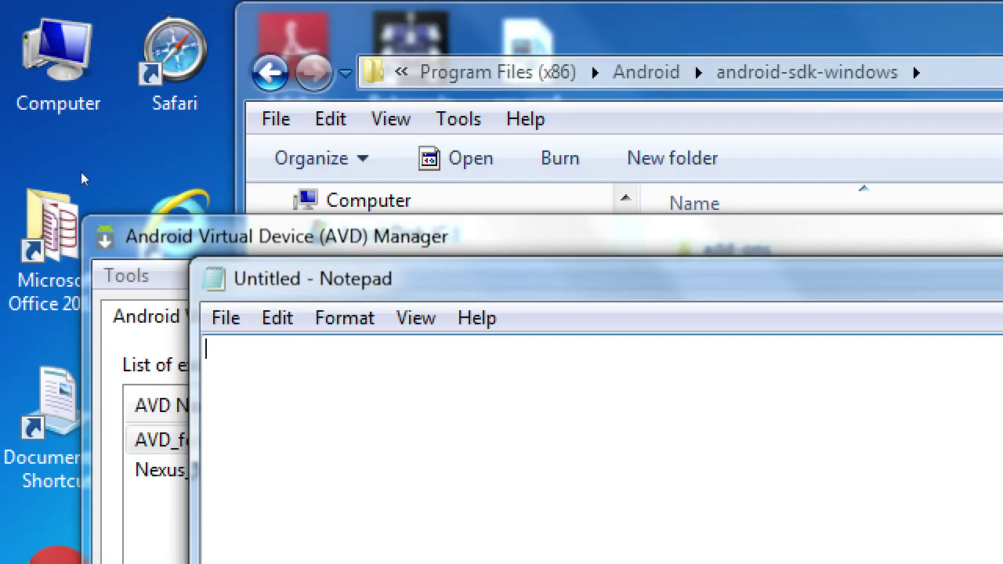
pyautogui.write('ta')
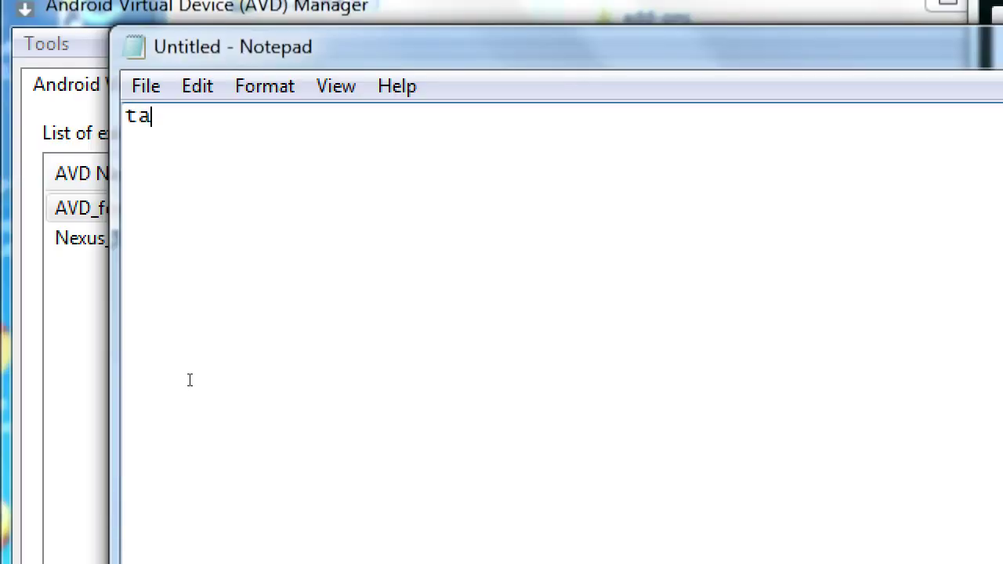
pyautogui.write('co run android --dev')
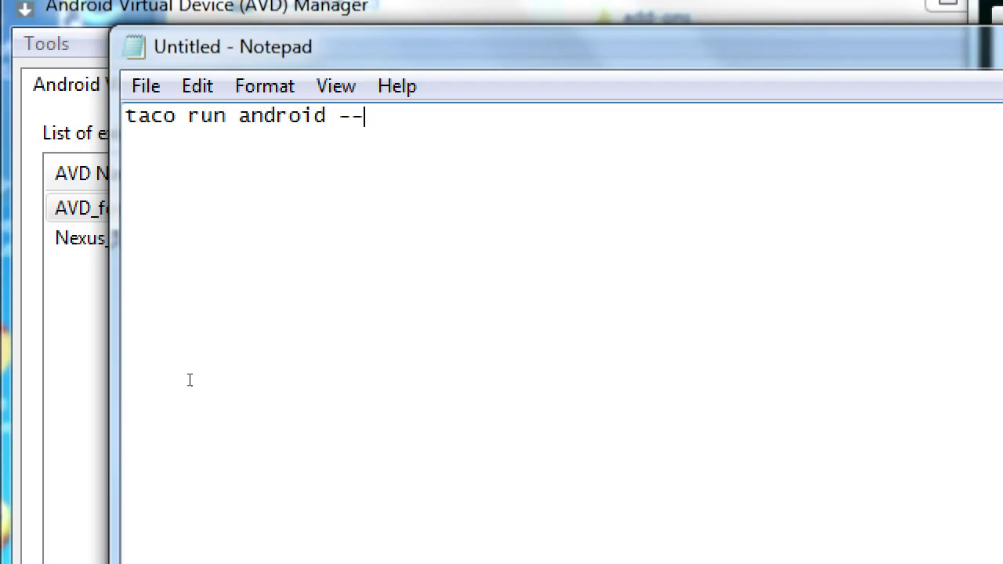
pyautogui.write('ice')
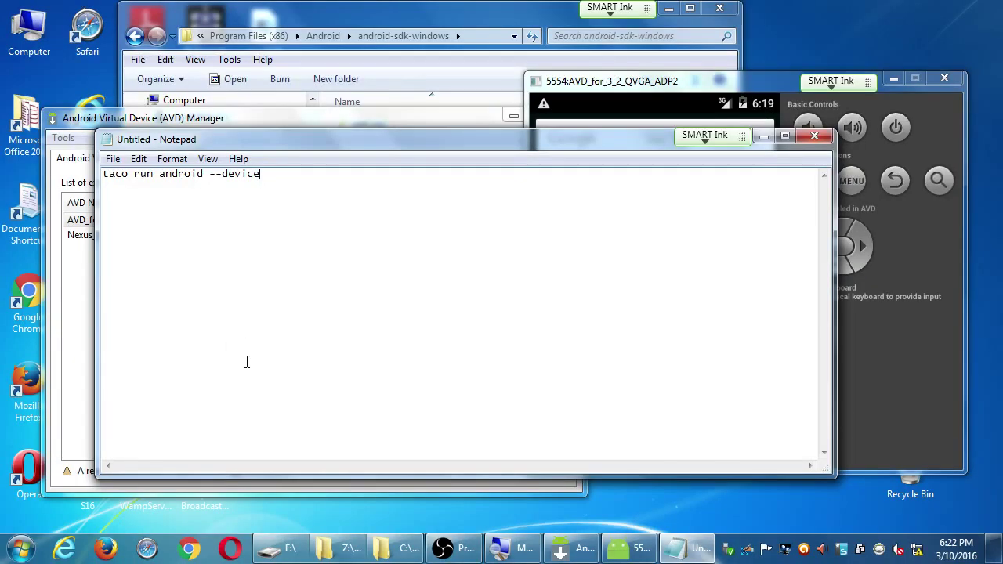
pyautogui.click(813, 138)
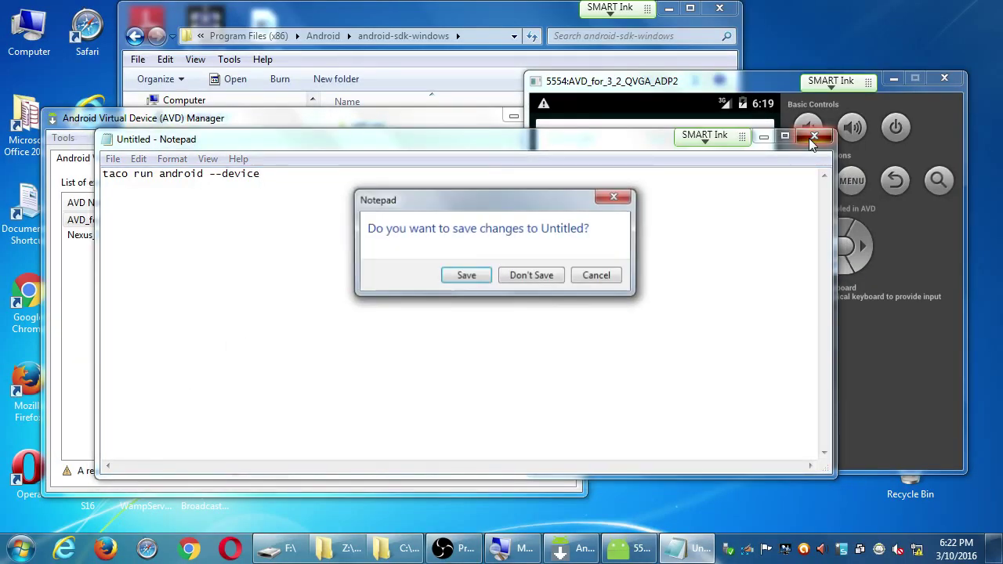
pyautogui.click(544, 282)
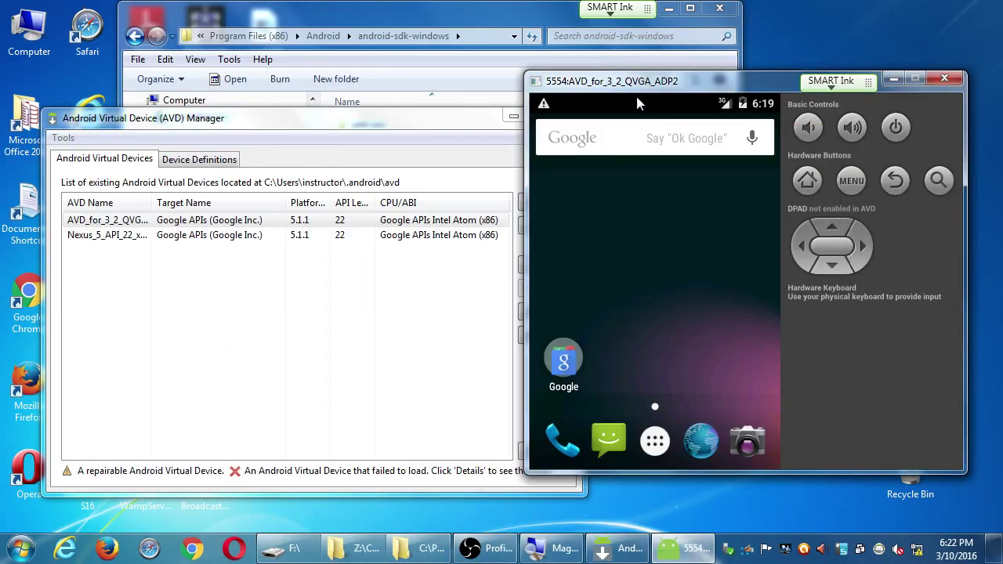
# - Rearrange the emulator and AVD Manager windows on the desktop
pyautogui.moveTo(644, 84); pyautogui.dragTo(650, 106)
pyautogui.moveTo(411, 125); pyautogui.dragTo(426, 69)
pyautogui.moveTo(627, 118); pyautogui.dragTo(694, 141)
pyautogui.moveTo(376, 66); pyautogui.dragTo(339, 53)
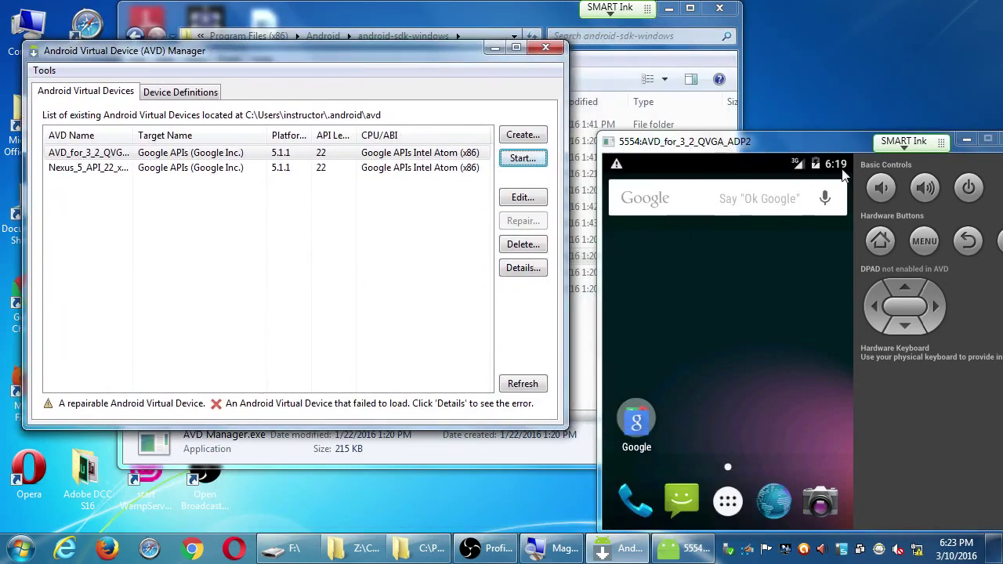
pyautogui.moveTo(822, 148); pyautogui.dragTo(699, 82)
pyautogui.moveTo(748, 114); pyautogui.dragTo(784, 138)
pyautogui.click(382, 55)
pyautogui.moveTo(383, 54); pyautogui.dragTo(555, 79)
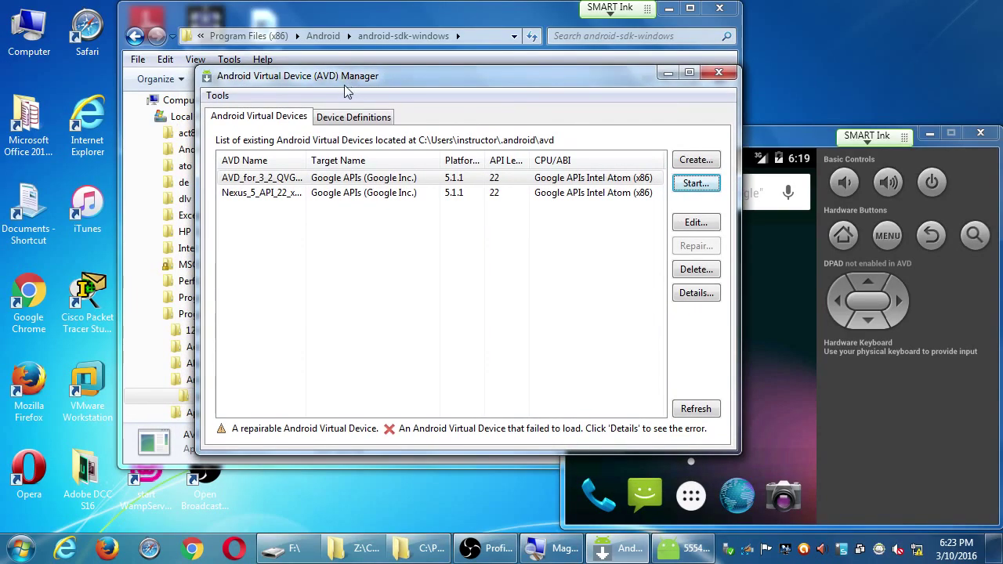
# - Close the AVD Manager and the android-sdk-windows folder window
pyautogui.click(715, 78)
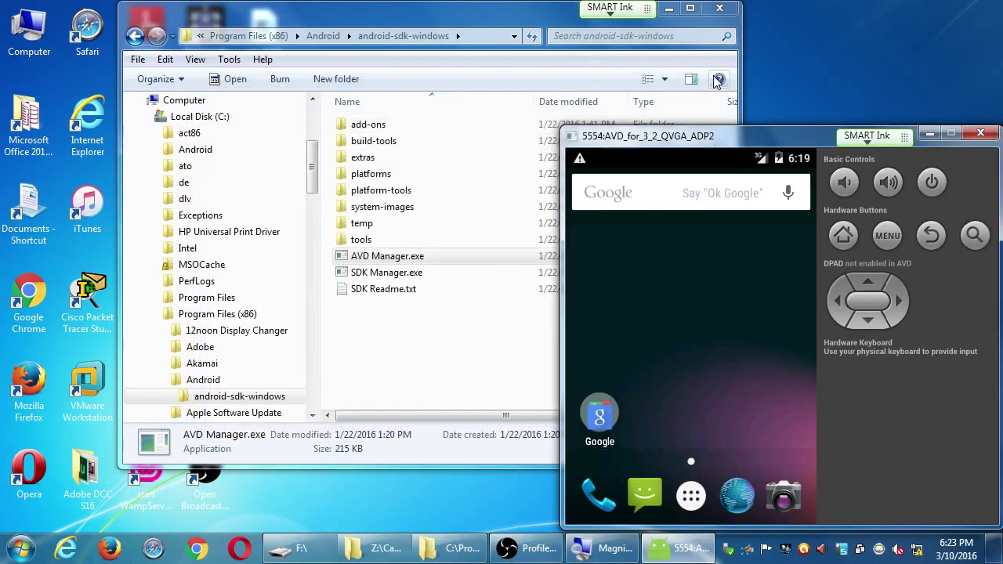
pyautogui.moveTo(390, 18); pyautogui.dragTo(328, 42)
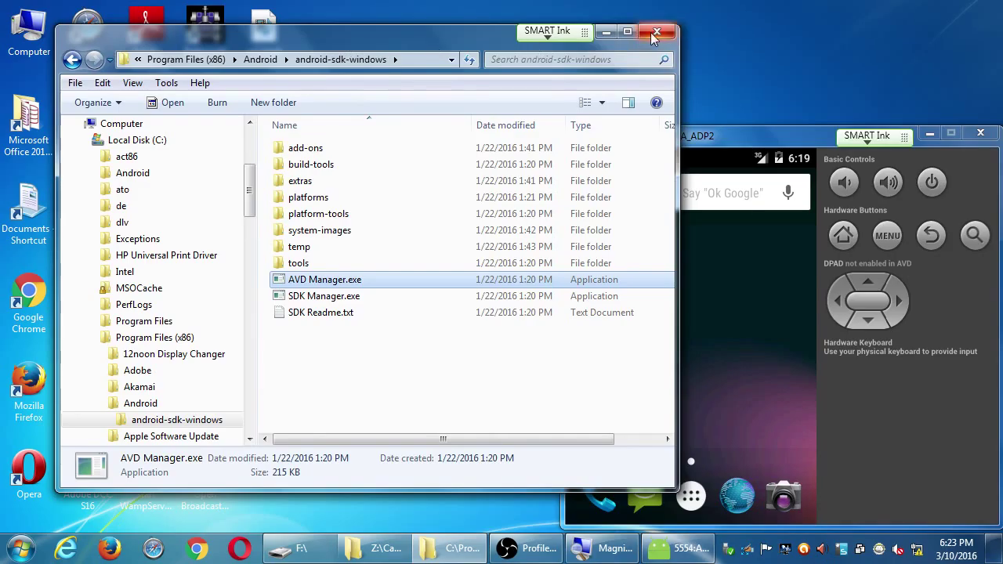
pyautogui.moveTo(317, 42); pyautogui.dragTo(413, 28)
pyautogui.click(752, 21)
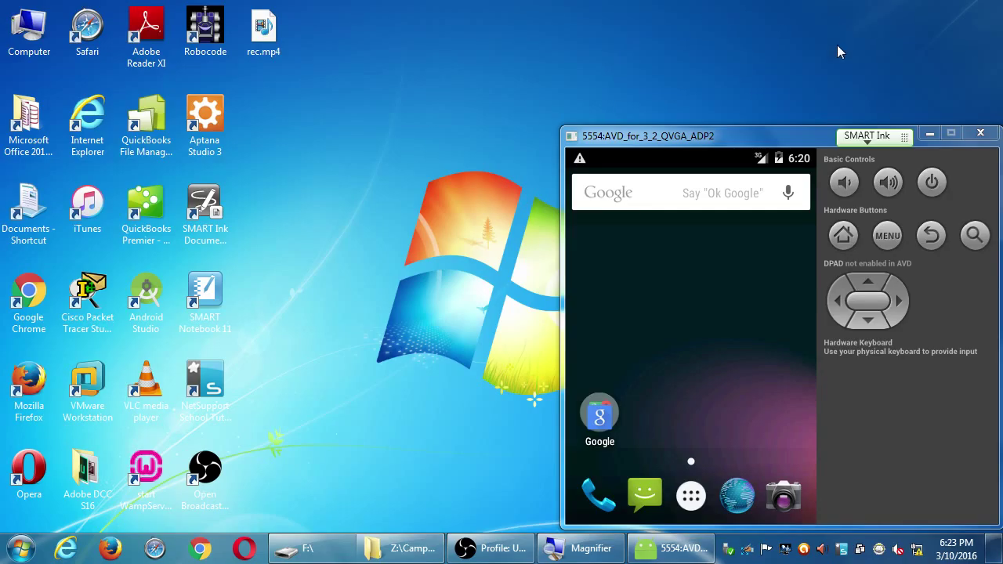
# - Bring up the Android II classroom folder and open the apps folder of KING8GB (F:) in a second Explorer window beside it
pyautogui.click(400, 553)
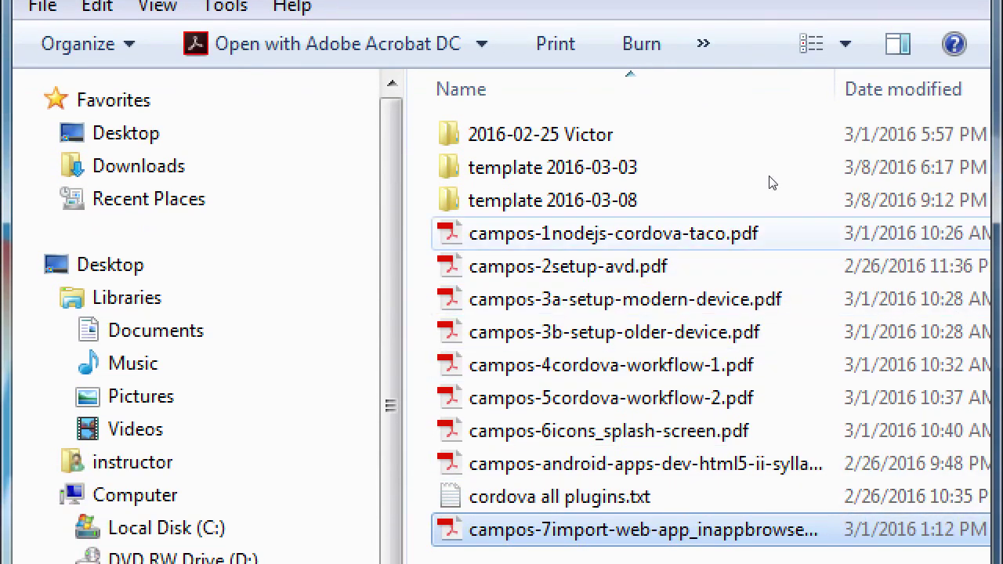
pyautogui.click(732, 213)
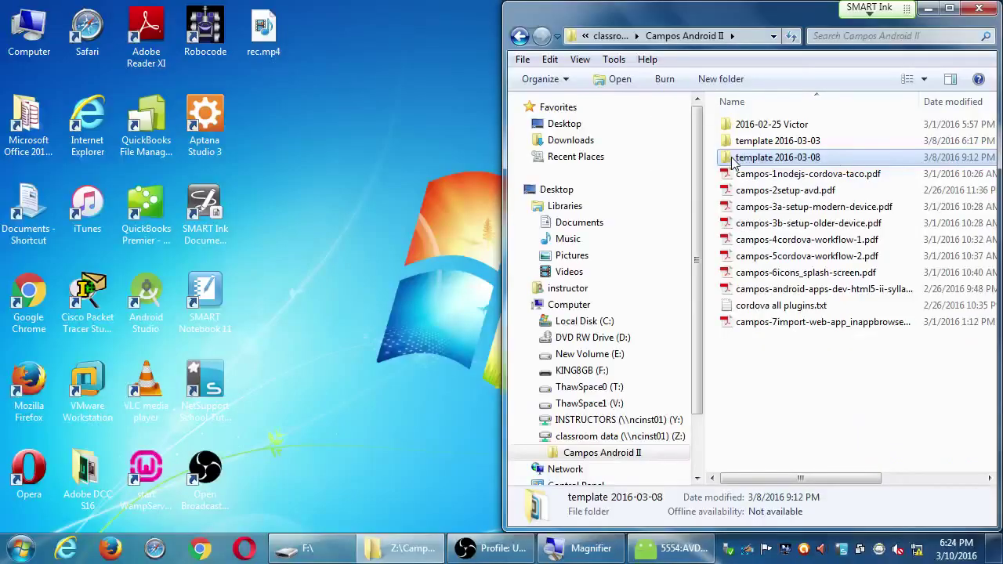
pyautogui.press('super+e')
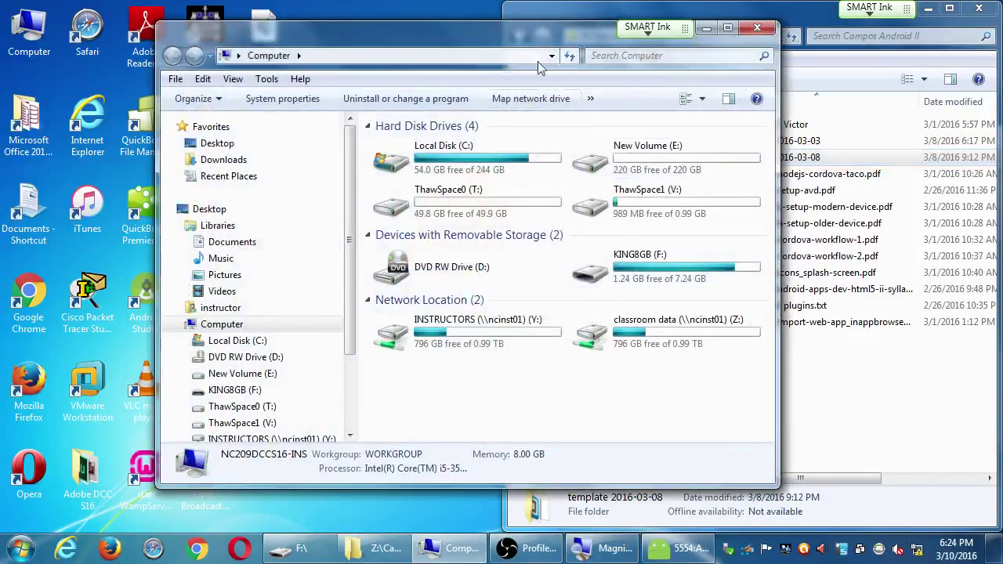
pyautogui.moveTo(537, 68); pyautogui.dragTo(343, 93)
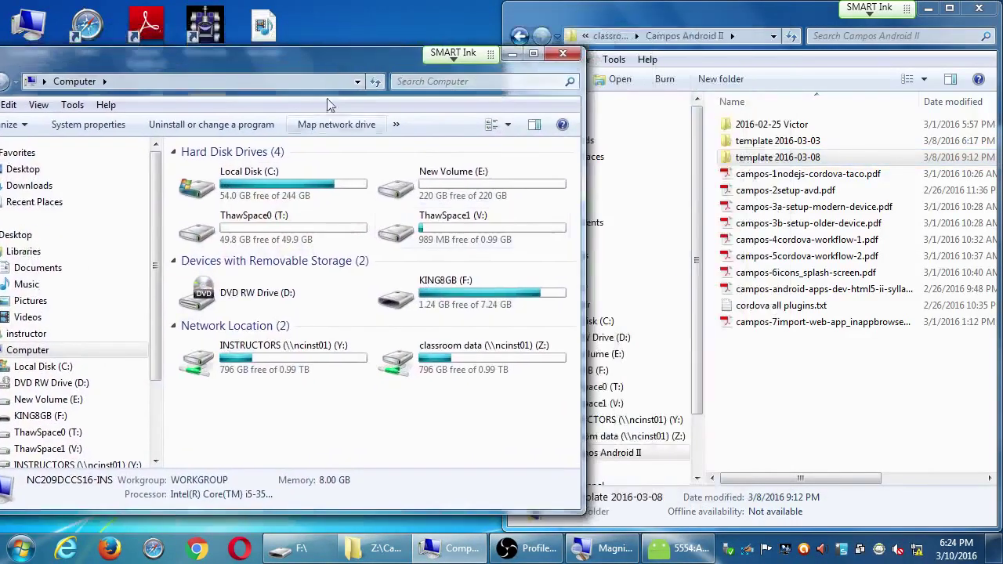
pyautogui.doubleClick(415, 306)
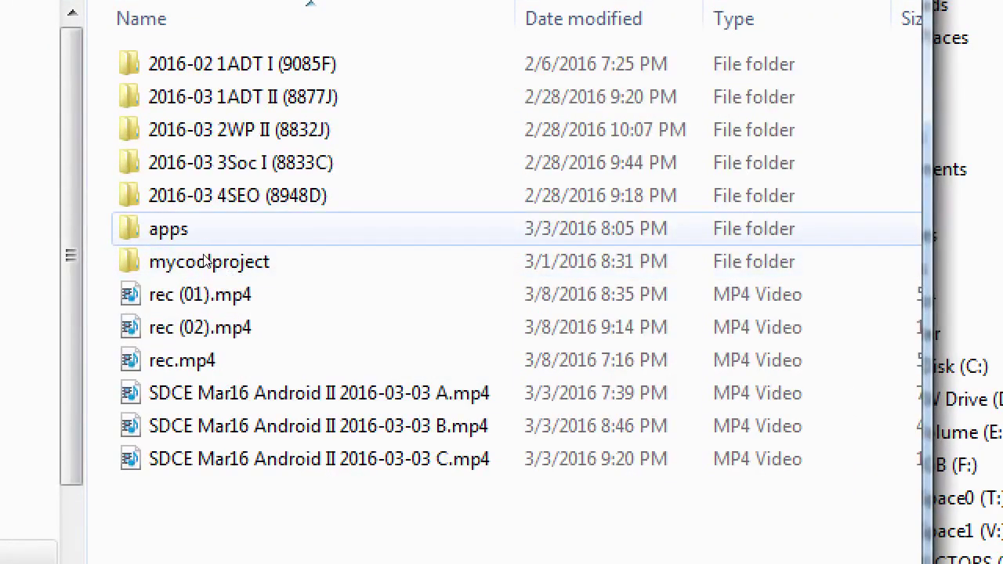
pyautogui.doubleClick(205, 257)
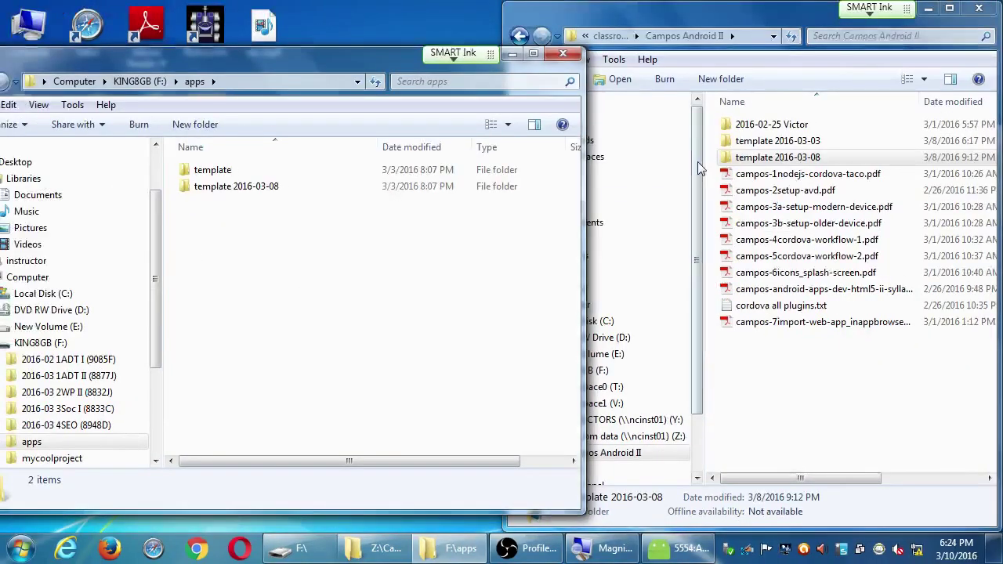
# - Rename the existing "template 2016-03-08" folder in F:\apps as "template 2016-03-082"
pyautogui.click(282, 188)
pyautogui.press('F2')
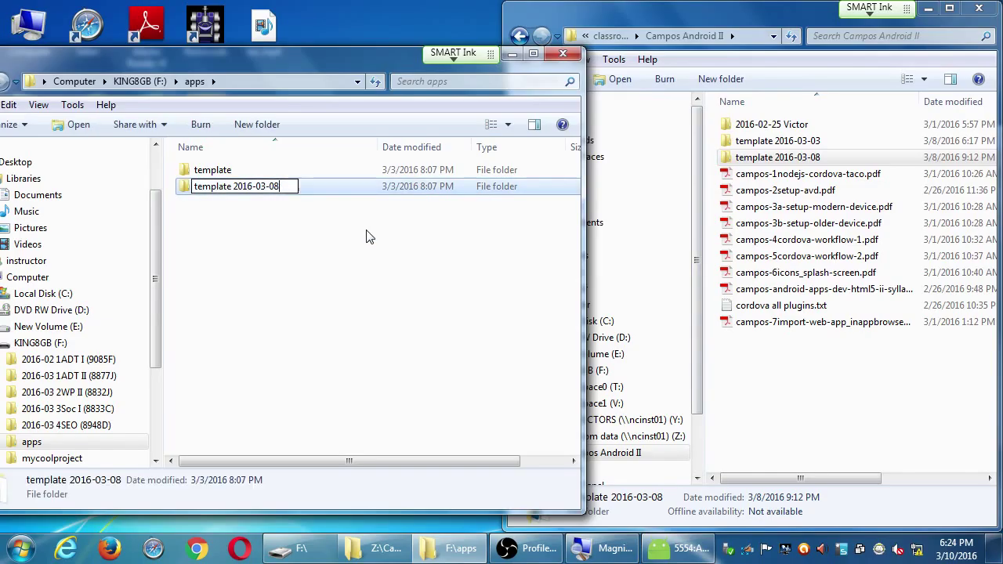
pyautogui.write('2')
pyautogui.press('Return')
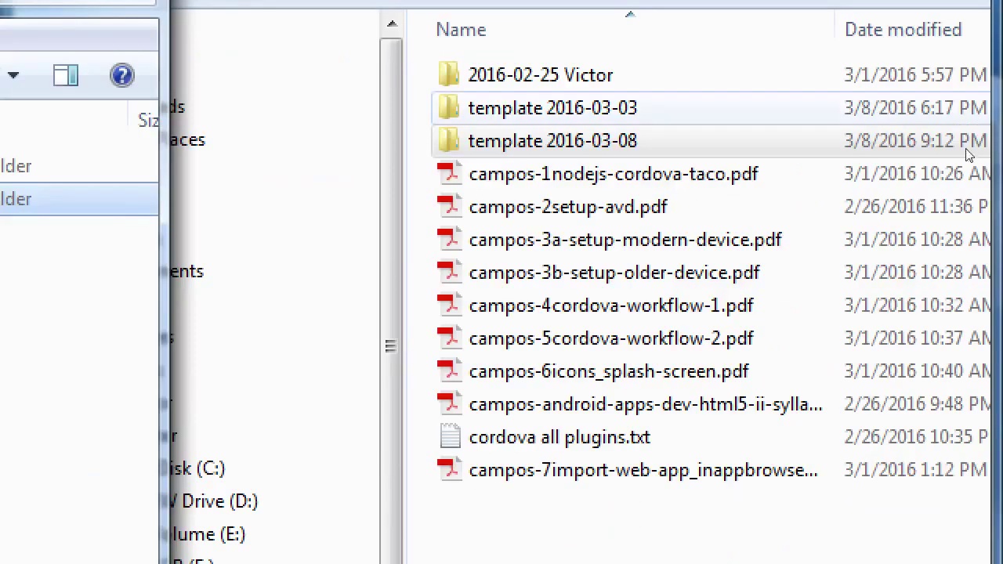
# - Copy the "template 2016-03-08" folder from the Android II classroom folder into F:\apps
pyautogui.click(883, 163)
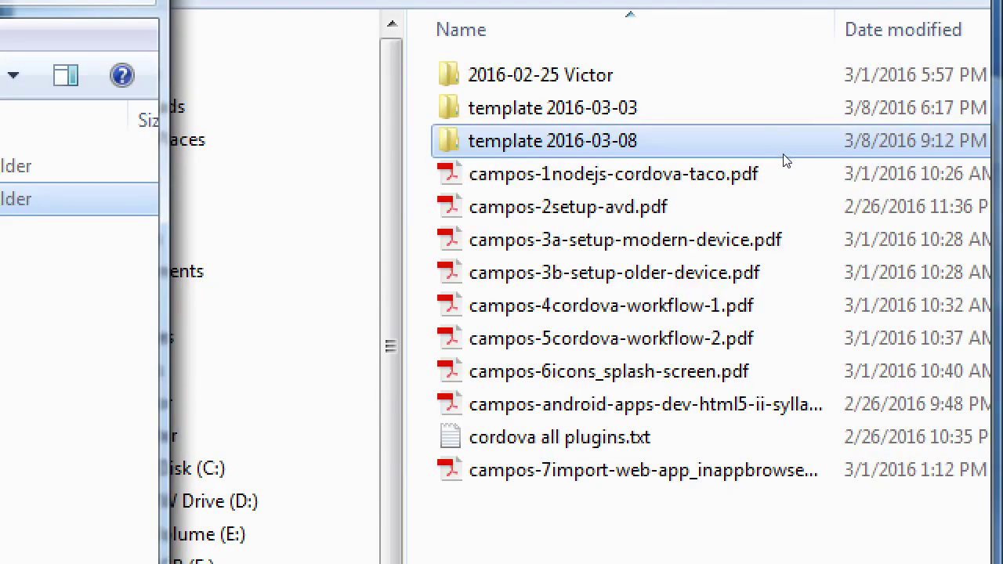
pyautogui.moveTo(788, 159); pyautogui.dragTo(264, 291)
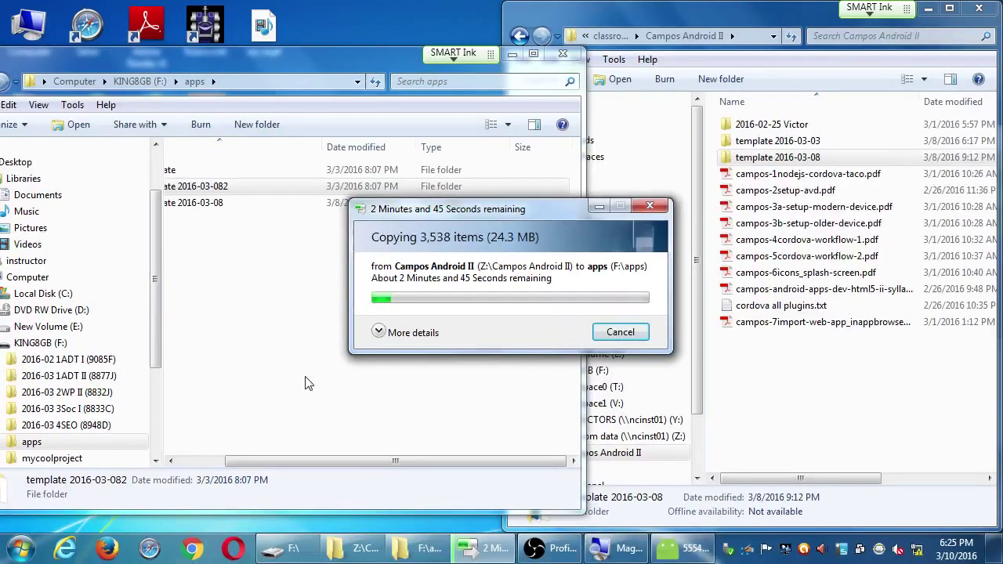
pyautogui.click(202, 461)
pyautogui.moveTo(492, 209); pyautogui.dragTo(497, 245)
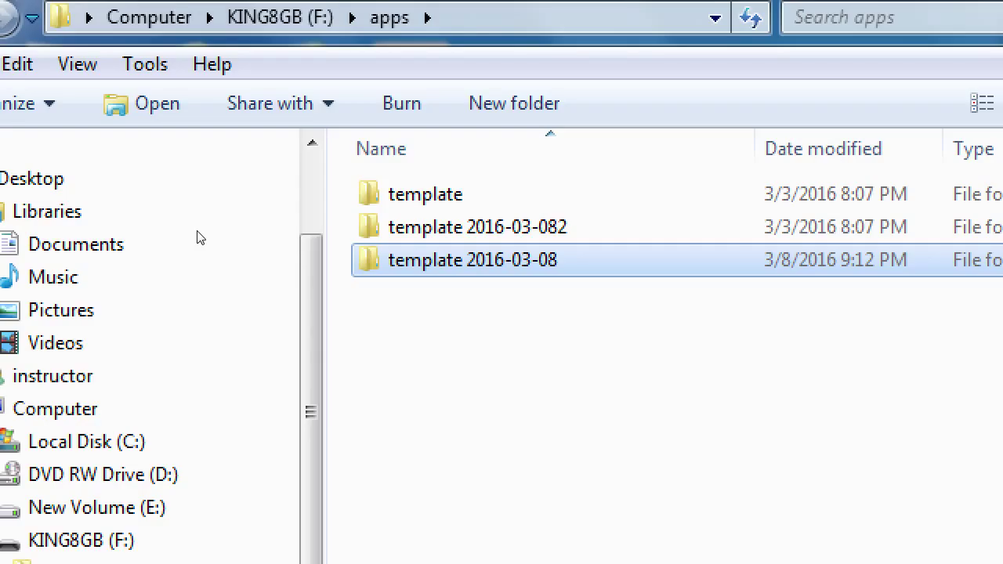
# - Rename the copied "template 2016-03-08" folder in F:\apps as "mysdce" and bring its window fully into view
pyautogui.press('F2')
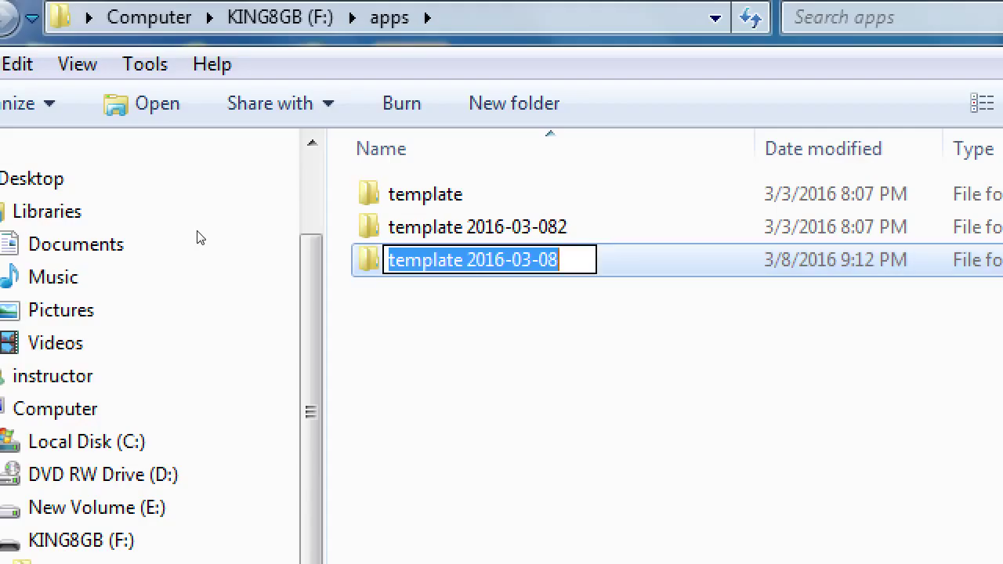
pyautogui.write('mysdce')
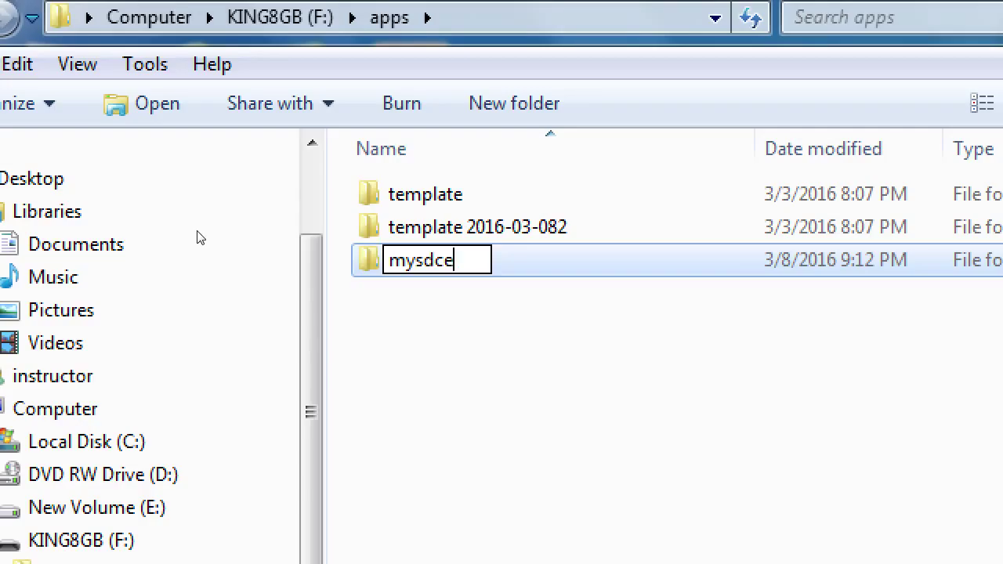
pyautogui.press('Return')
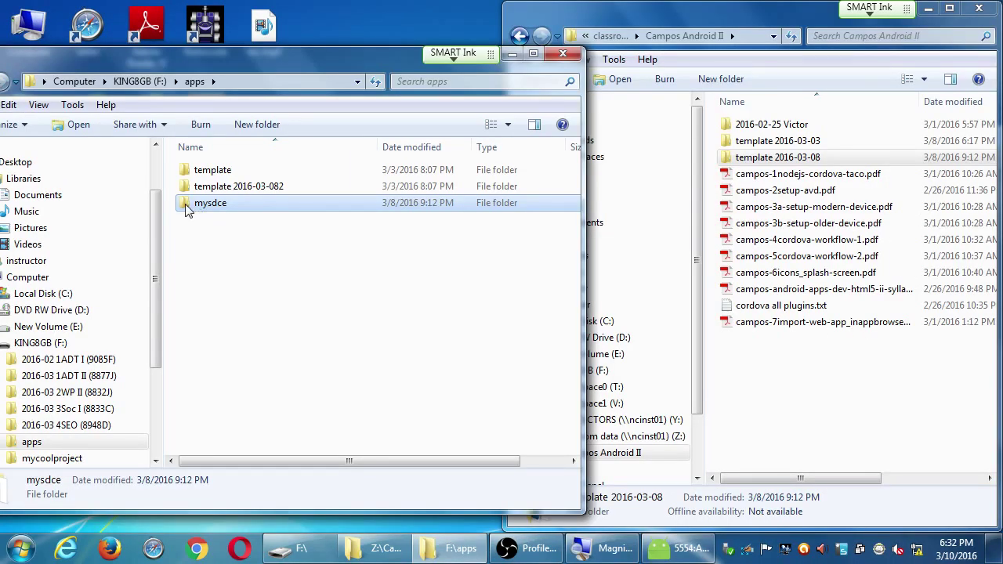
pyautogui.moveTo(204, 61); pyautogui.dragTo(349, 50)
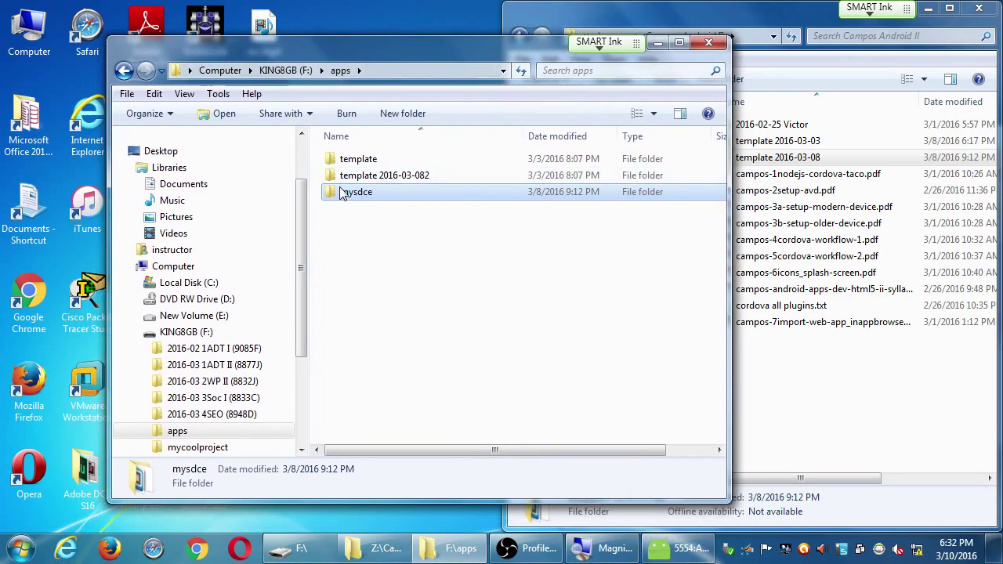
# - Open config.xml from the mysdce project folder for editing in Notepad++ and maximize the editor window
pyautogui.moveTo(338, 199)
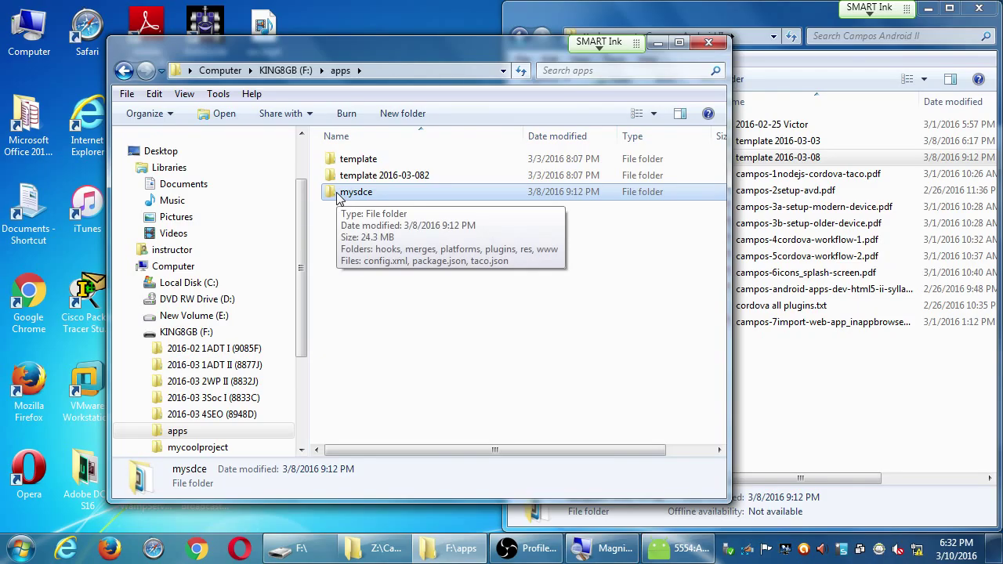
pyautogui.doubleClick(339, 196)
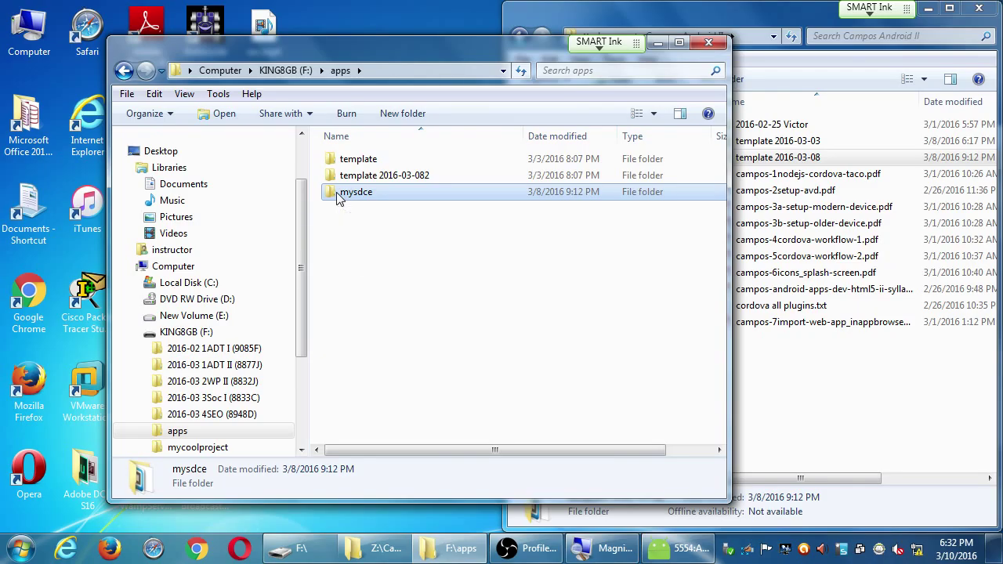
pyautogui.click(348, 262)
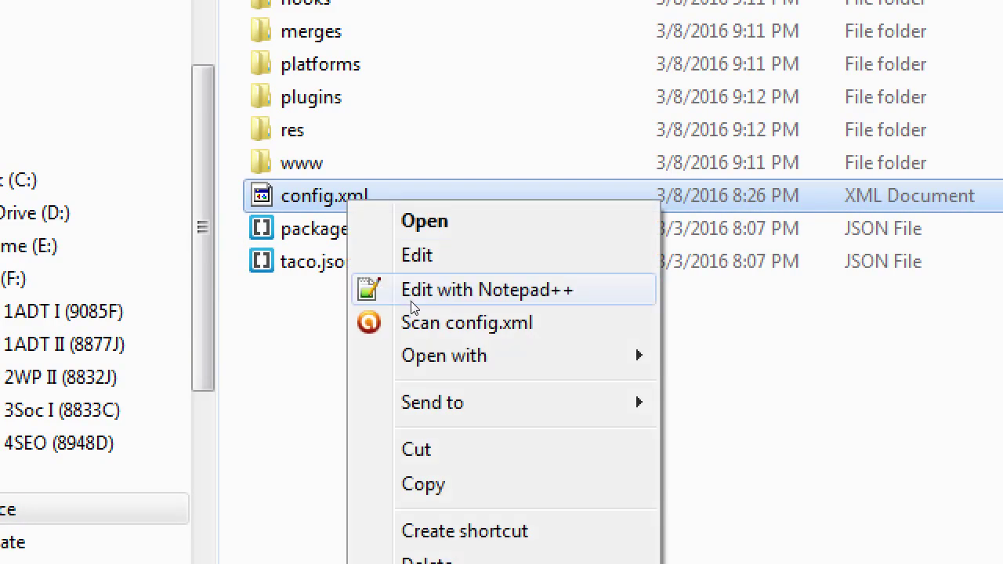
pyautogui.click(412, 303)
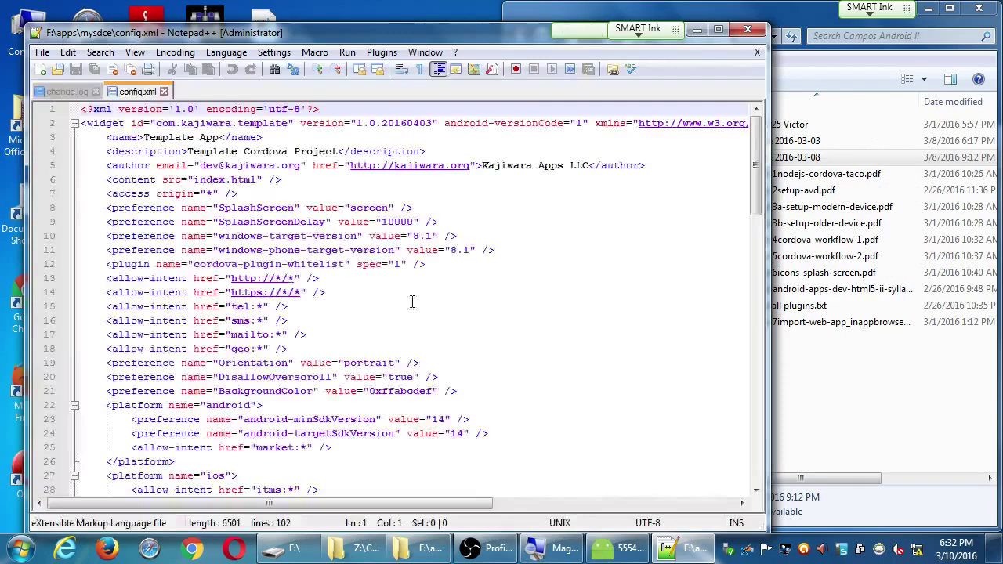
pyautogui.click(717, 29)
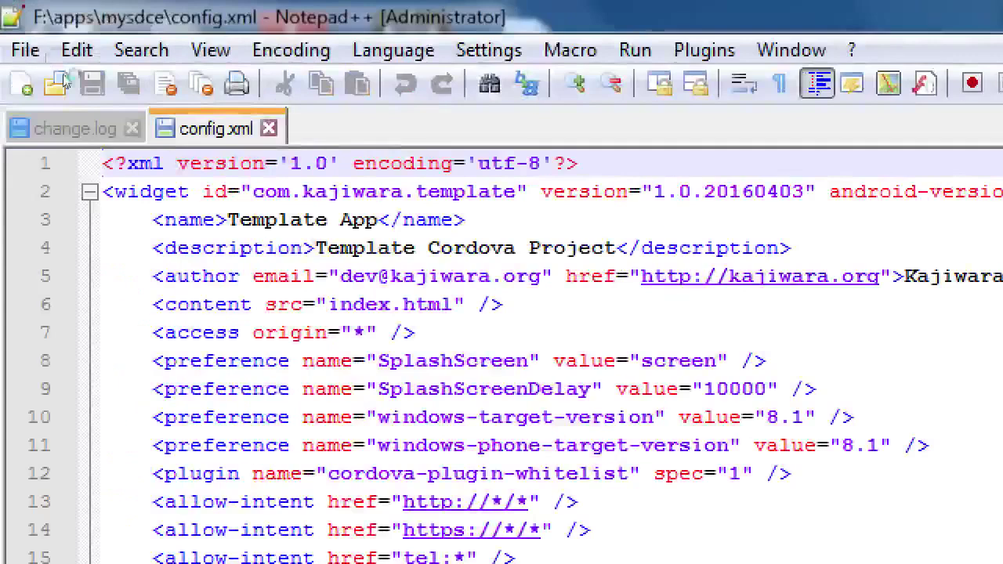
# - Replace the last segment of the widget id on line 2 of config.xml with mysdce
pyautogui.click(140, 191)
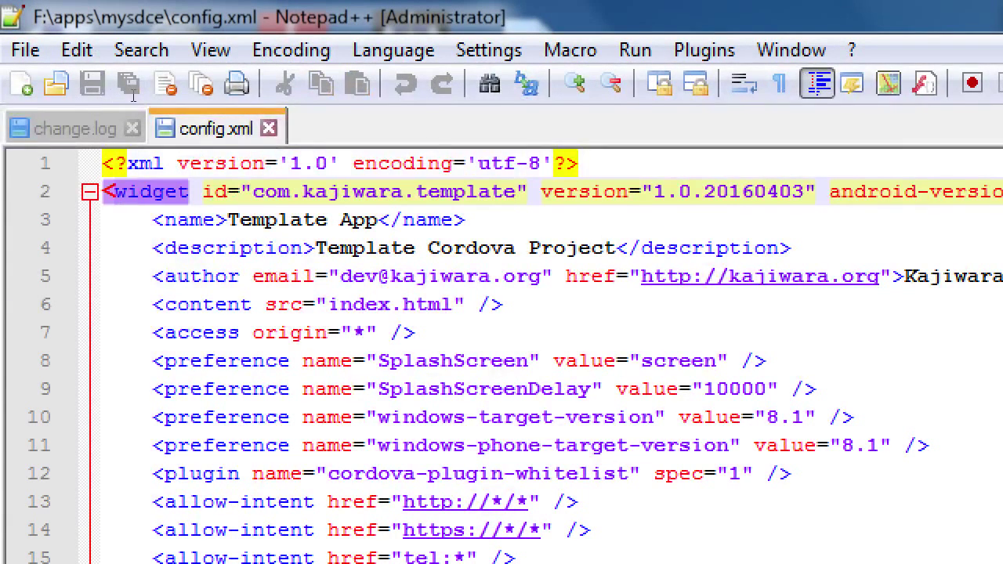
pyautogui.click(263, 191)
pyautogui.moveTo(253, 191); pyautogui.dragTo(403, 191)
pyautogui.hotkey('ctrl', 'Left')
pyautogui.hotkey('ctrl', 'shift', 'Right')
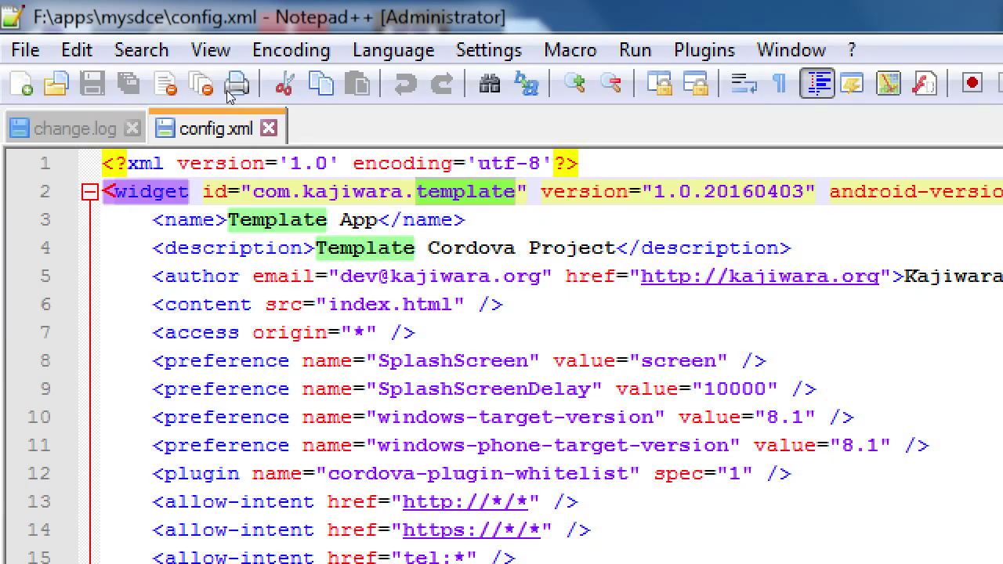
pyautogui.press('Right')
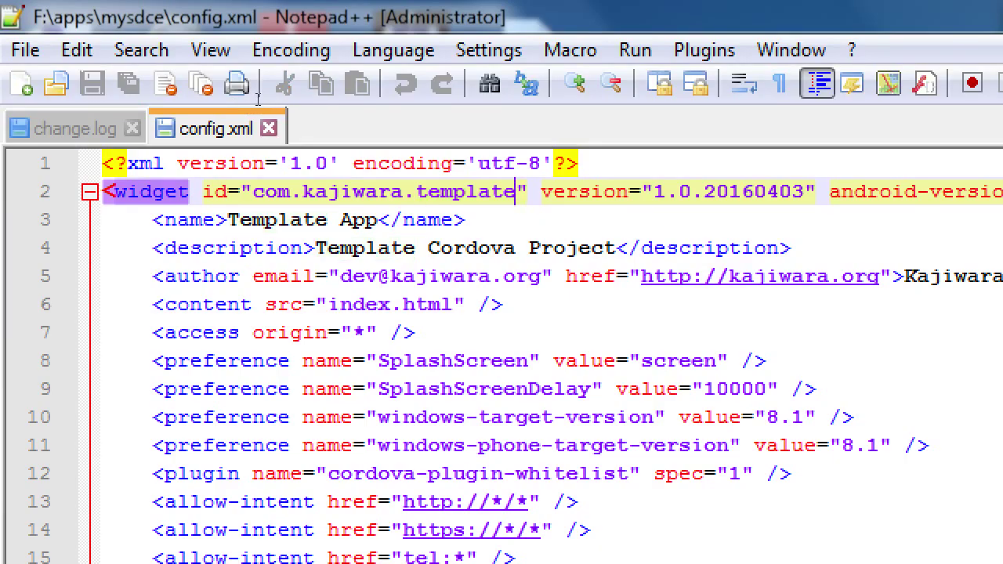
pyautogui.press('BackSpace')
pyautogui.press('BackSpace')
pyautogui.press('BackSpace')
pyautogui.press('BackSpace')
pyautogui.press('BackSpace')
pyautogui.press('BackSpace')
pyautogui.press('BackSpace')
pyautogui.press('BackSpace')
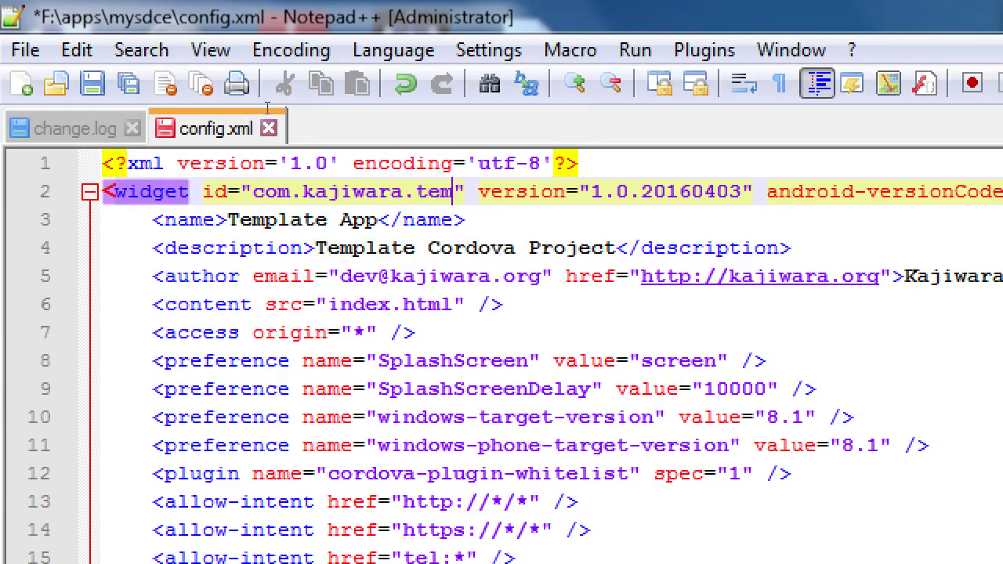
pyautogui.write('mysdce')
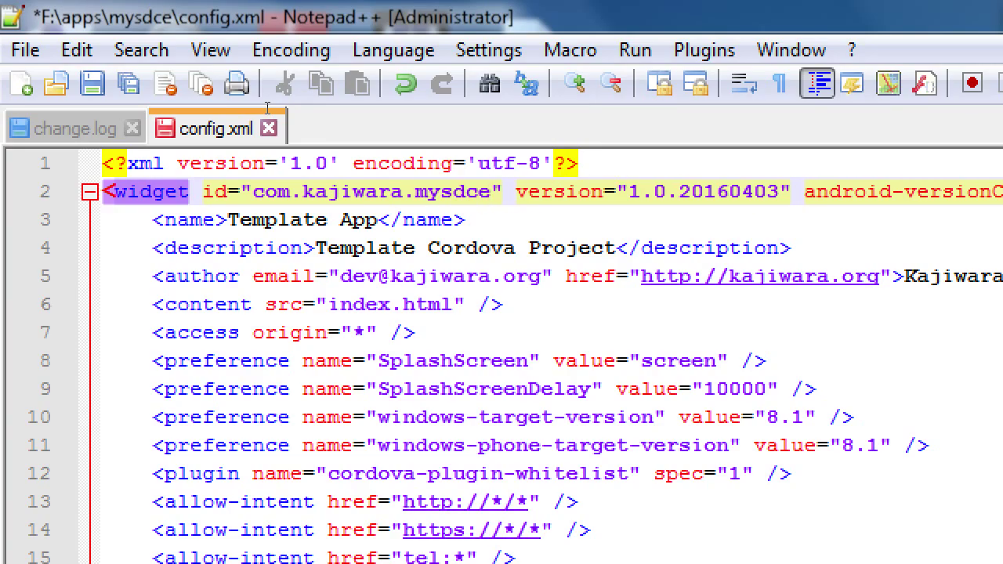
pyautogui.hotkey('shift', 'Left')
pyautogui.hotkey('shift', 'Left')
pyautogui.hotkey('shift', 'Left')
pyautogui.hotkey('shift', 'Left')
pyautogui.hotkey('shift', 'Left')
pyautogui.hotkey('shift', 'Left')
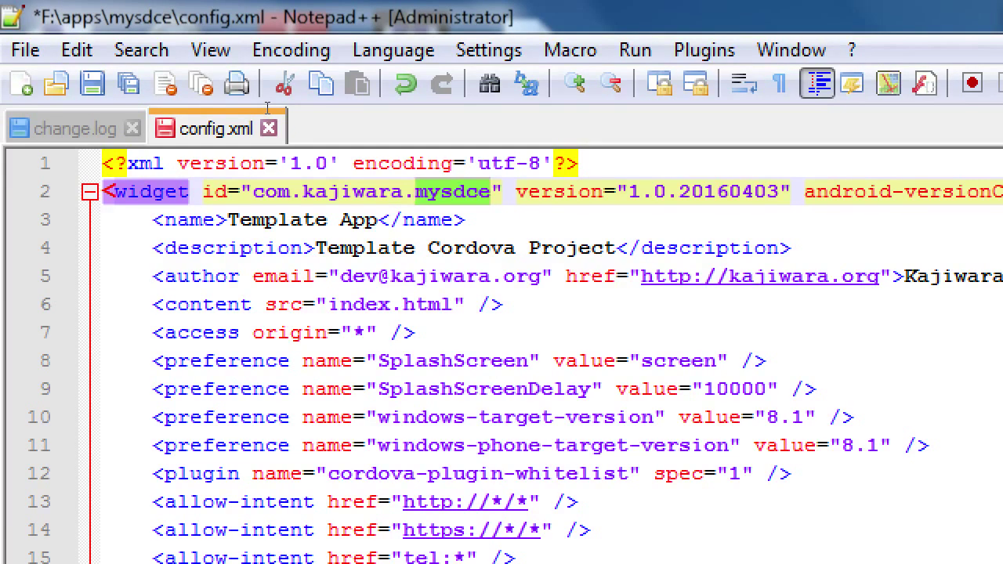
# - Set the date part of the widget's version so that the version is 1.0.20160310
pyautogui.press('Right')
pyautogui.press('Right')
pyautogui.press('Right')
pyautogui.press('Right')
pyautogui.press('Right')
pyautogui.press('Right')
pyautogui.press('Right')
pyautogui.press('Right')
pyautogui.press('Right')
pyautogui.press('Right')
pyautogui.press('Right')
pyautogui.press('Right')
pyautogui.press('Right')
pyautogui.press('Right')
pyautogui.press('Right')
pyautogui.press('Right')
pyautogui.press('Right')
pyautogui.press('Right')
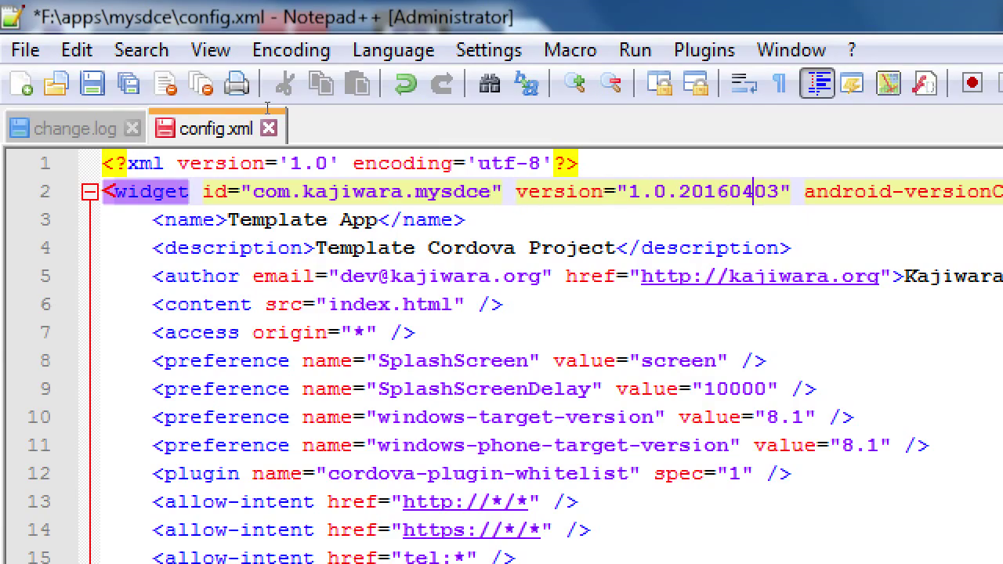
pyautogui.hotkey('shift', 'Left')
pyautogui.write('3')
pyautogui.press('Right')
pyautogui.press('Left')
pyautogui.hotkey('shift', 'Right')
pyautogui.hotkey('shift', 'Right')
pyautogui.write('10')
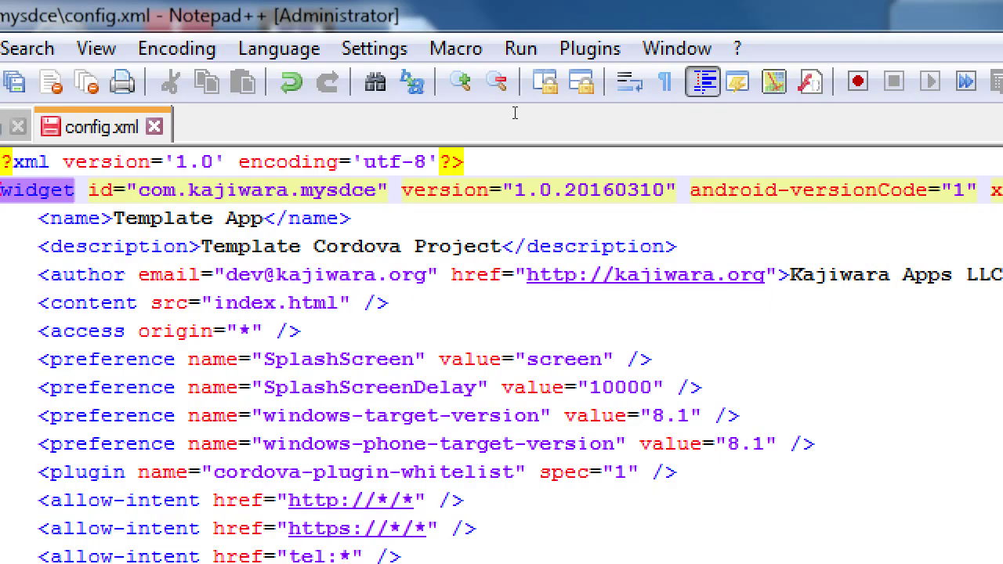
# - Replace the text of the name element with "Kajiwara mySDCE"
pyautogui.press('Down')
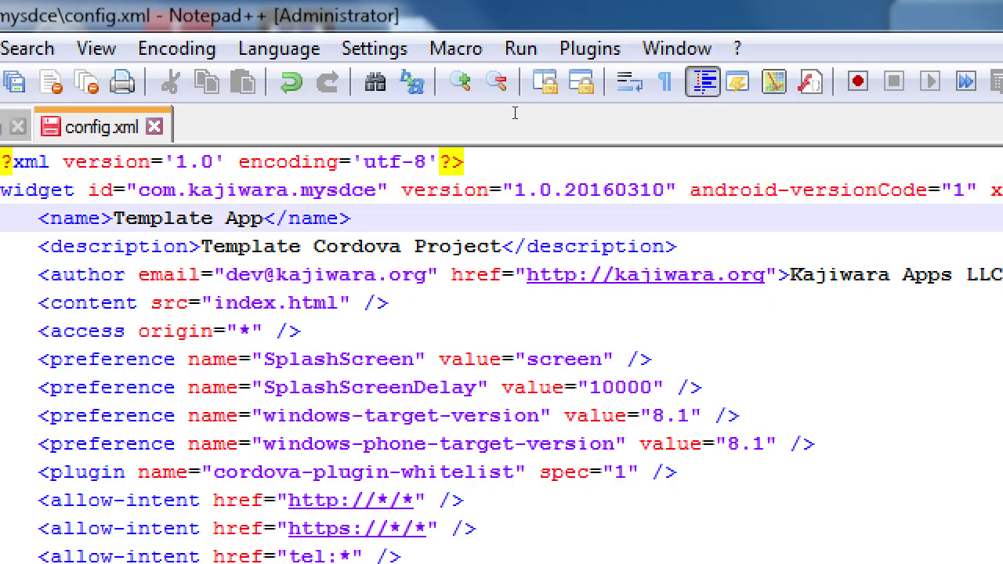
pyautogui.press('Left')
pyautogui.press('Left')
pyautogui.press('Left')
pyautogui.press('Left')
pyautogui.press('Left')
pyautogui.press('Left')
pyautogui.press('Left')
pyautogui.hotkey('ctrl', 'shift', 'Left')
pyautogui.hotkey('ctrl', 'shift', 'Left')
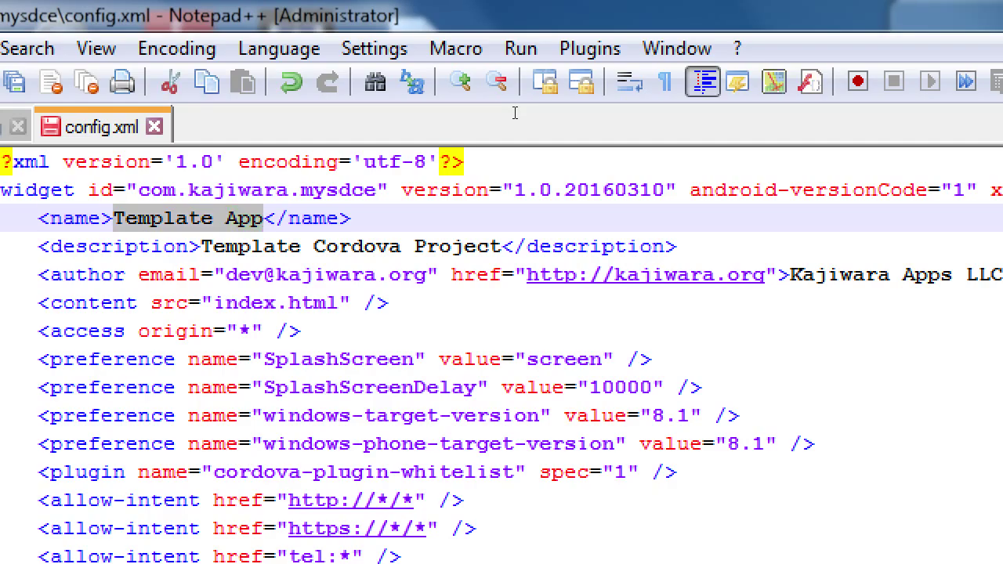
pyautogui.write('Kajiwara m')
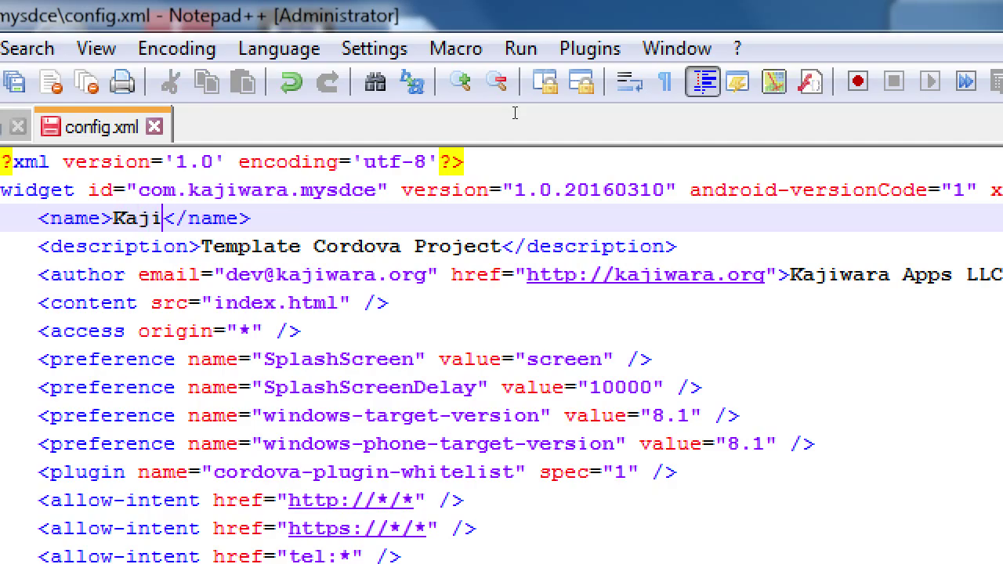
pyautogui.write('ySDCE')
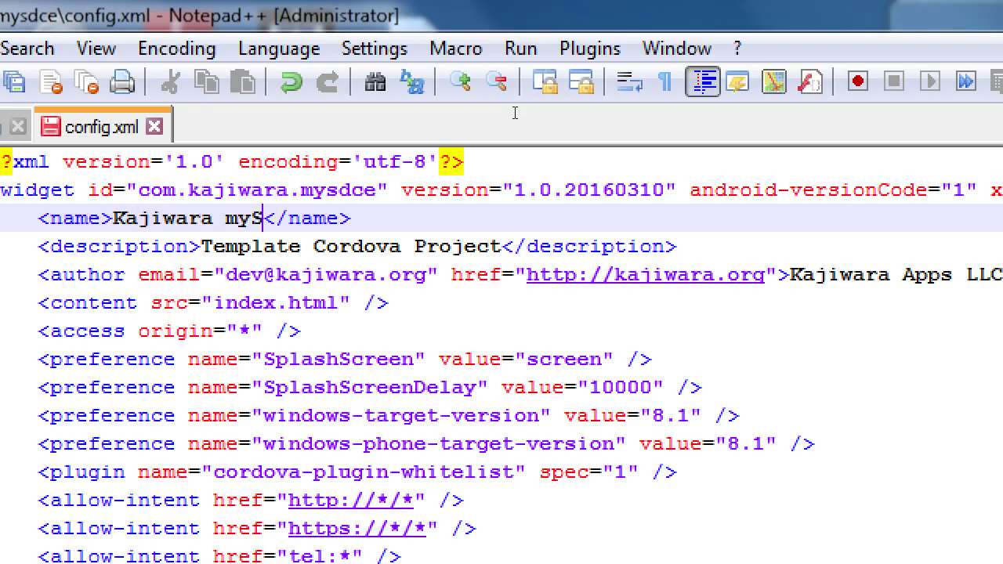
pyautogui.hotkey('shift', 'Left')
pyautogui.hotkey('shift', 'Left')
pyautogui.hotkey('shift', 'Left')
pyautogui.hotkey('shift', 'Left')
pyautogui.hotkey('shift', 'Left')
pyautogui.hotkey('shift', 'Left')
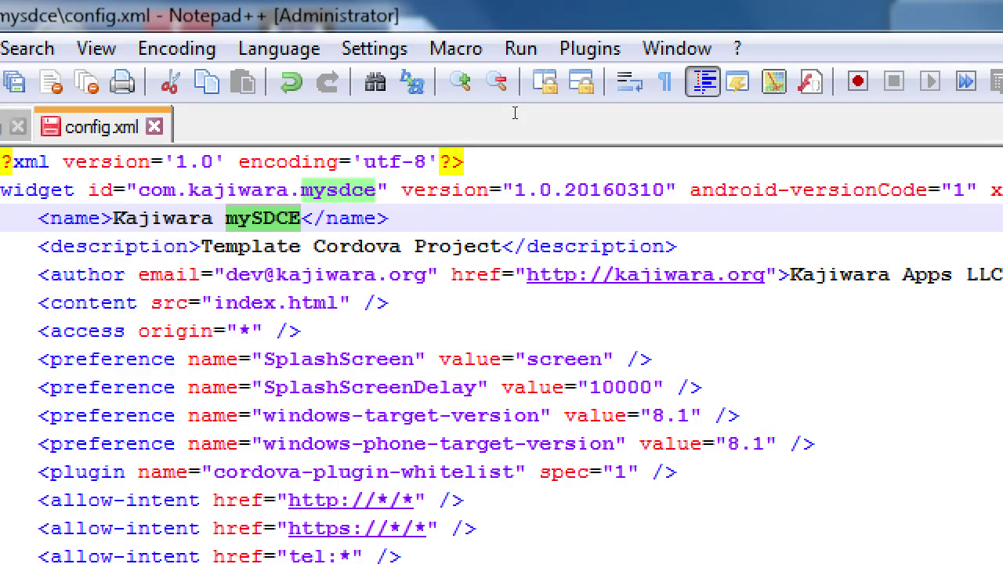
# - Replace the text of the description element with "The Unofficial SDCE App"
pyautogui.press('Down')
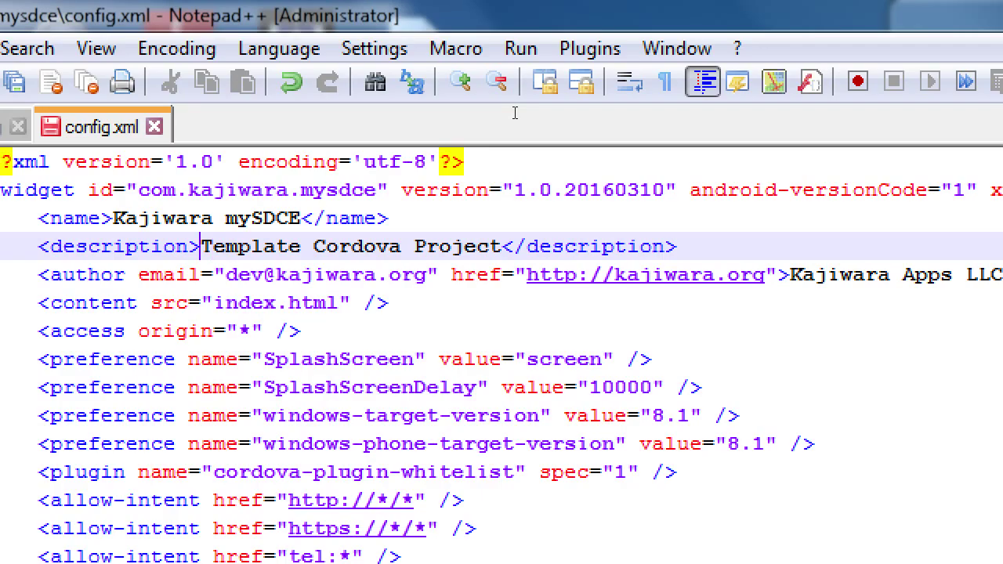
pyautogui.hotkey('shift', 'Right')
pyautogui.hotkey('shift', 'Right')
pyautogui.hotkey('shift', 'Right')
pyautogui.hotkey('shift', 'Right')
pyautogui.hotkey('shift', 'Right')
pyautogui.hotkey('shift', 'Right')
pyautogui.hotkey('shift', 'Right')
pyautogui.hotkey('shift', 'Right')
pyautogui.hotkey('shift', 'Right')
pyautogui.hotkey('shift', 'Right')
pyautogui.hotkey('shift', 'Right')
pyautogui.hotkey('shift', 'Right')
pyautogui.hotkey('shift', 'Right')
pyautogui.hotkey('shift', 'Right')
pyautogui.hotkey('shift', 'Right')
pyautogui.hotkey('shift', 'Right')
pyautogui.hotkey('shift', 'Right')
pyautogui.hotkey('shift', 'Right')
pyautogui.hotkey('shift', 'Right')
pyautogui.hotkey('shift', 'Right')
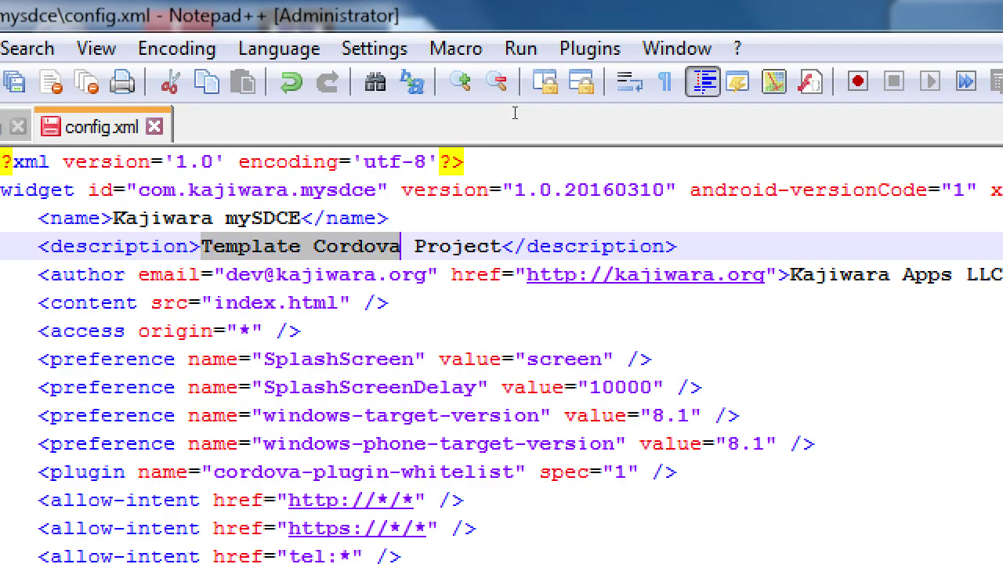
pyautogui.hotkey('shift', 'Right')
pyautogui.hotkey('shift', 'Right')
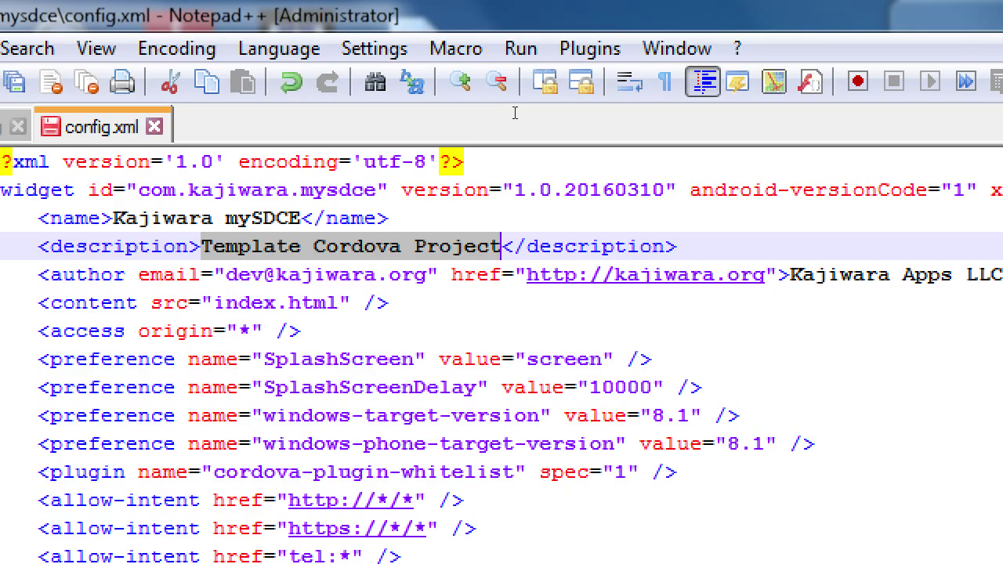
pyautogui.write('The U')
pyautogui.write('nofficial S')
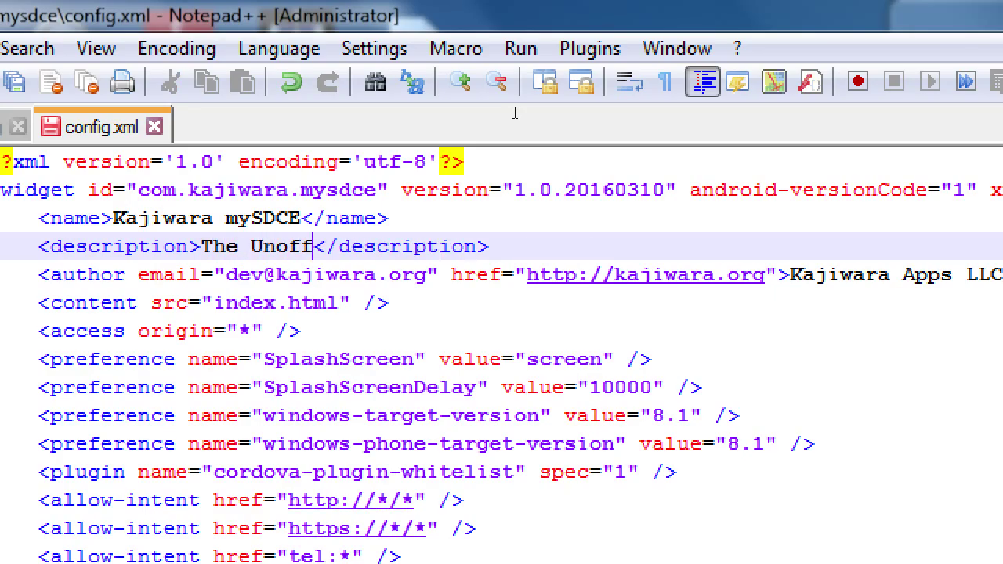
pyautogui.write('DCE')
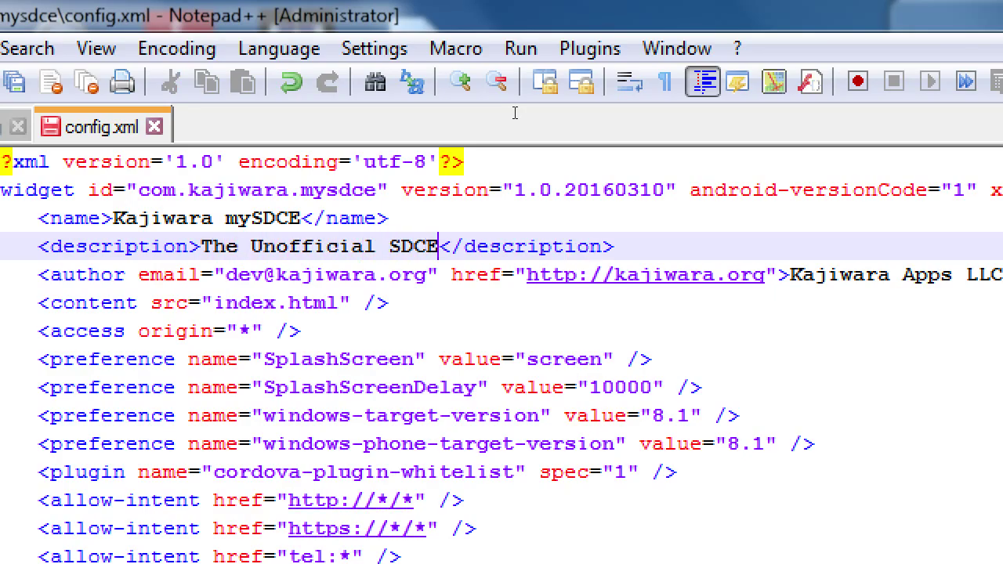
pyautogui.write(' App')
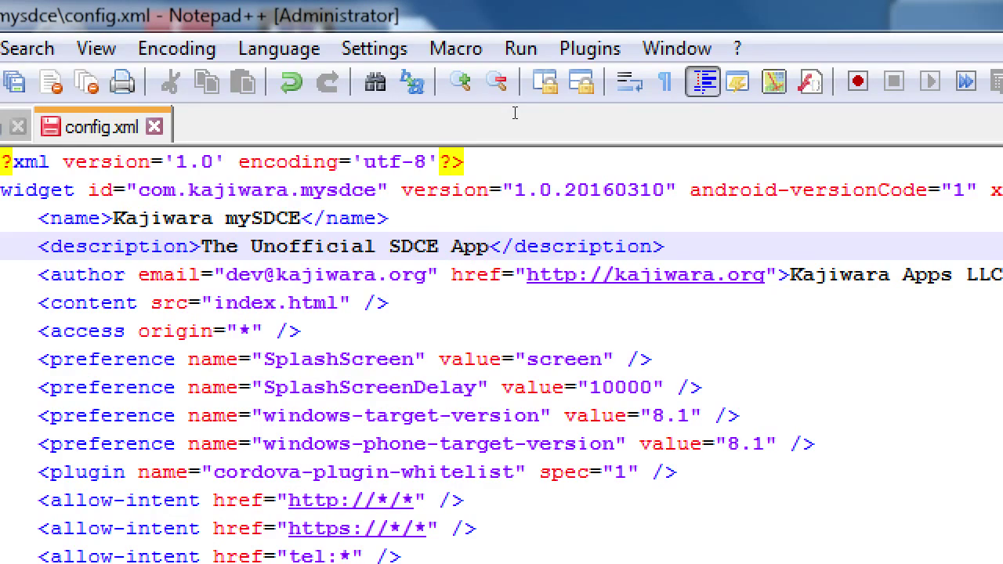
# - Expand the abbreviated mailbox name in the author element's e-mail address to the full word
pyautogui.press('Down')
pyautogui.press('Left')
pyautogui.press('Left')
pyautogui.press('Left')
pyautogui.press('Left')
pyautogui.press('Left')
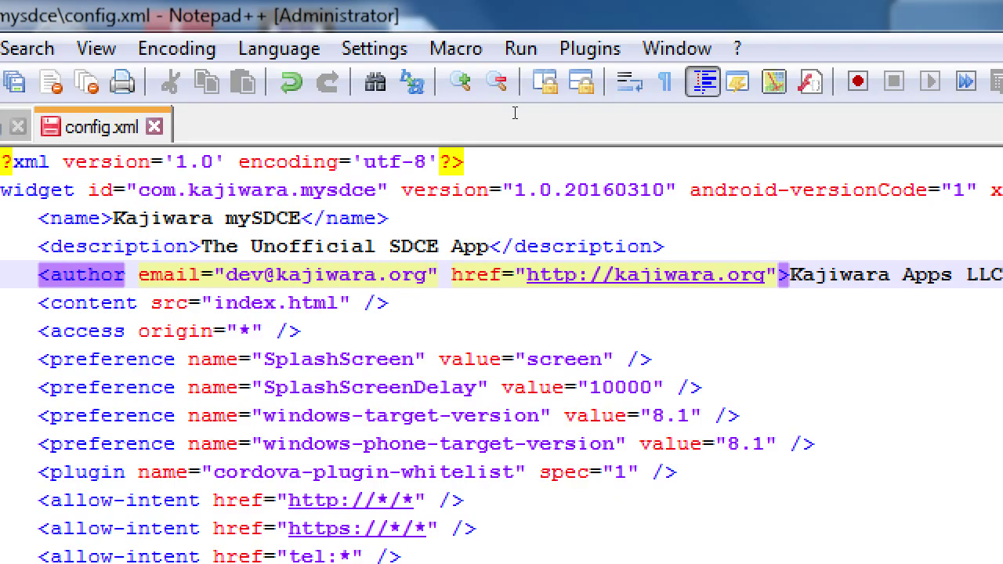
pyautogui.hotkey('ctrl', 'shift', 'Left')
pyautogui.hotkey('ctrl', 'shift', 'Left')
pyautogui.hotkey('ctrl', 'shift', 'Left')
pyautogui.hotkey('ctrl', 'shift', 'Left')
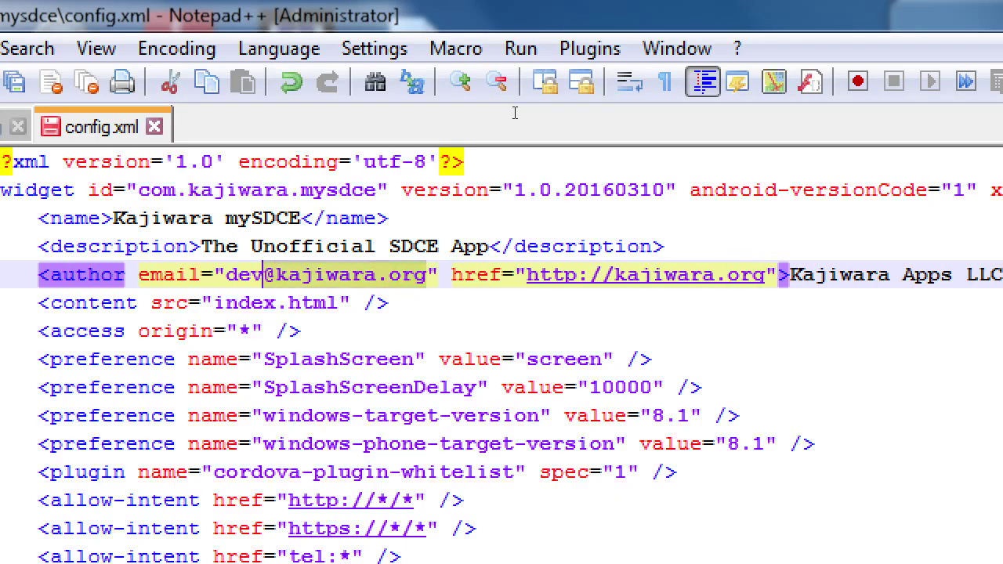
pyautogui.press('Left')
pyautogui.press('Left')
pyautogui.press('Left')
pyautogui.press('Left')
pyautogui.hotkey('shift', 'Right')
pyautogui.hotkey('shift', 'Right')
pyautogui.hotkey('shift', 'Right')
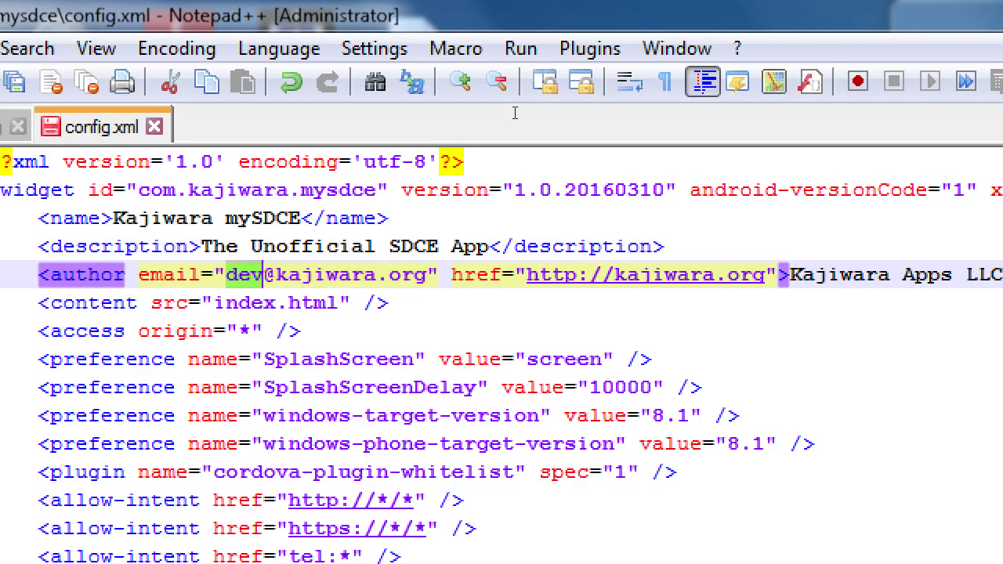
pyautogui.press('Right')
pyautogui.press('Left')
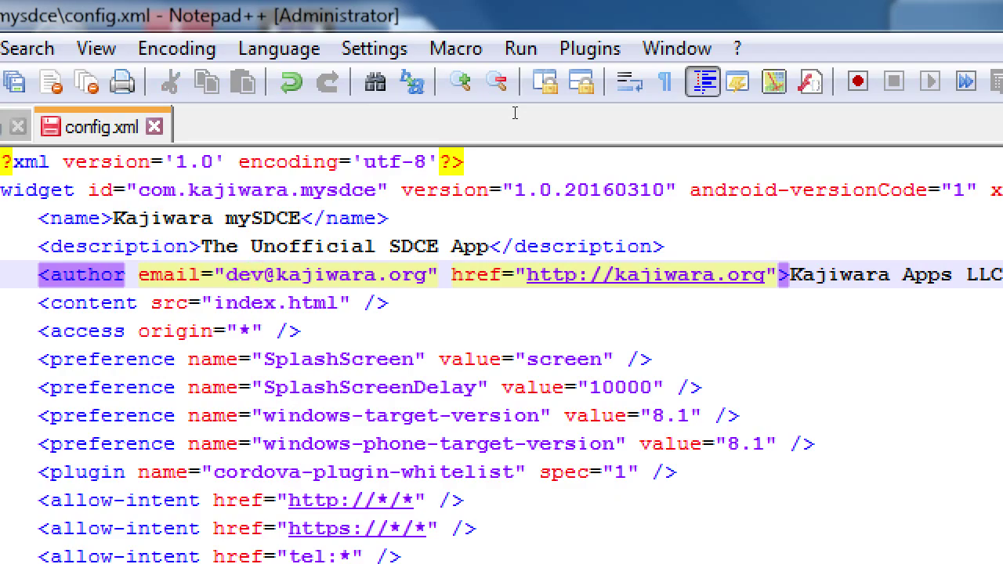
pyautogui.press('Right')
pyautogui.write('eloper')
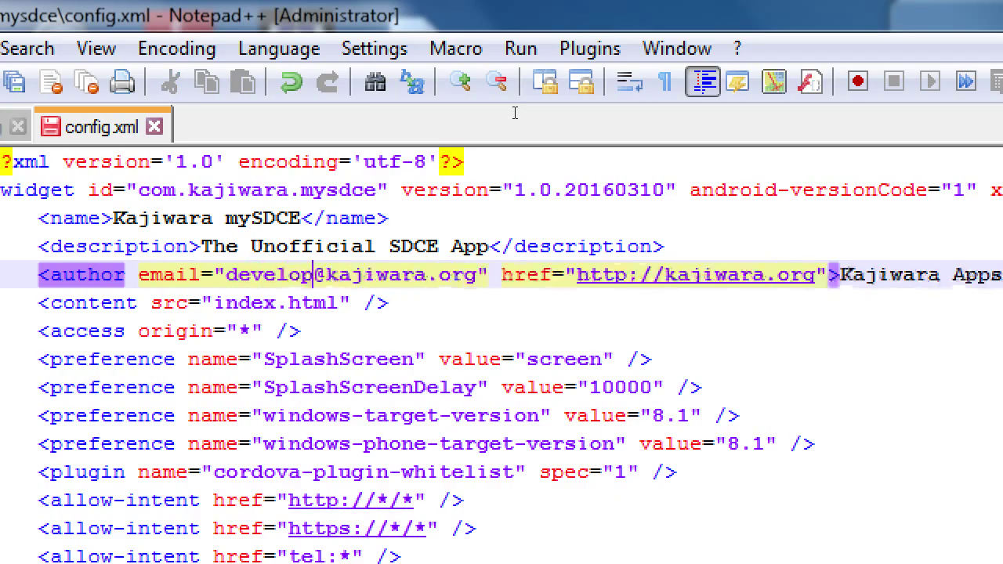
pyautogui.press('Right')
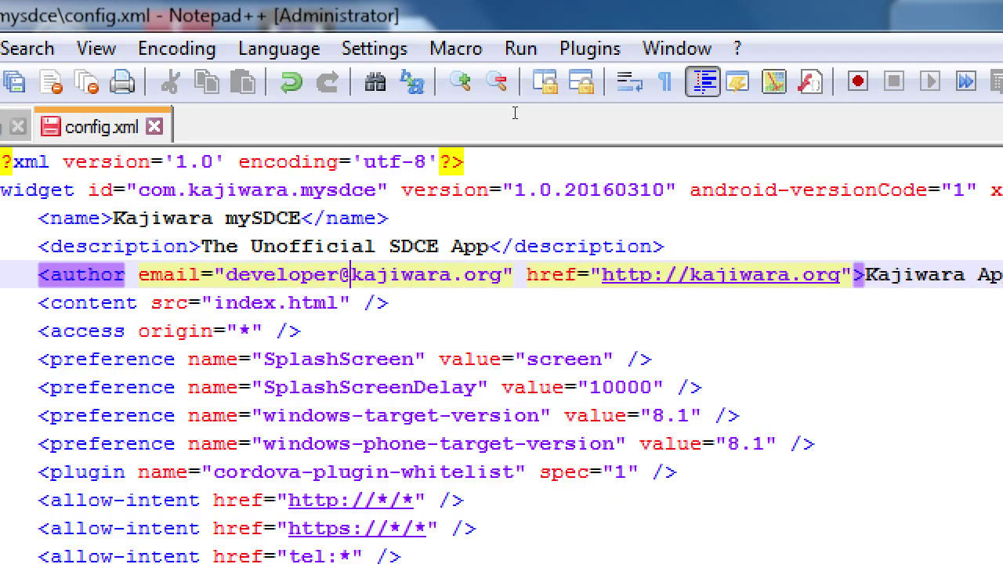
# - Add a period after the company name "Kajiwara Apps LLC" in the author element
pyautogui.press('Right')
pyautogui.press('Right')
pyautogui.press('Right')
pyautogui.press('Right')
pyautogui.press('Right')
pyautogui.press('Right')
pyautogui.press('Right')
pyautogui.press('Right')
pyautogui.press('Right')
pyautogui.press('Right')
pyautogui.press('Right')
pyautogui.press('Right')
pyautogui.press('Right')
pyautogui.press('Right')
pyautogui.press('Right')
pyautogui.press('Right')
pyautogui.press('Right')
pyautogui.press('Right')
pyautogui.press('Right')
pyautogui.press('Right')
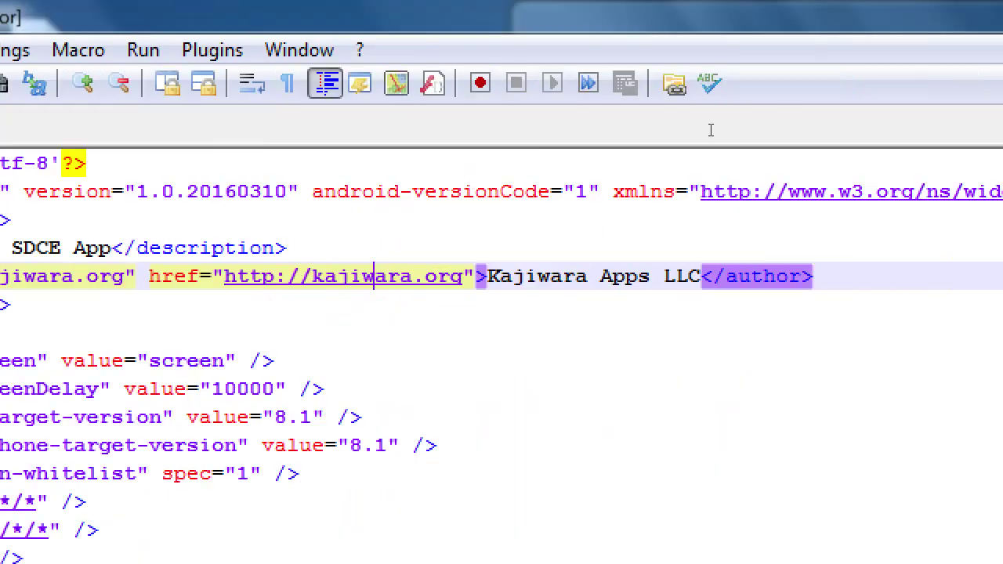
pyautogui.moveTo(598, 139); pyautogui.dragTo(490, 138)
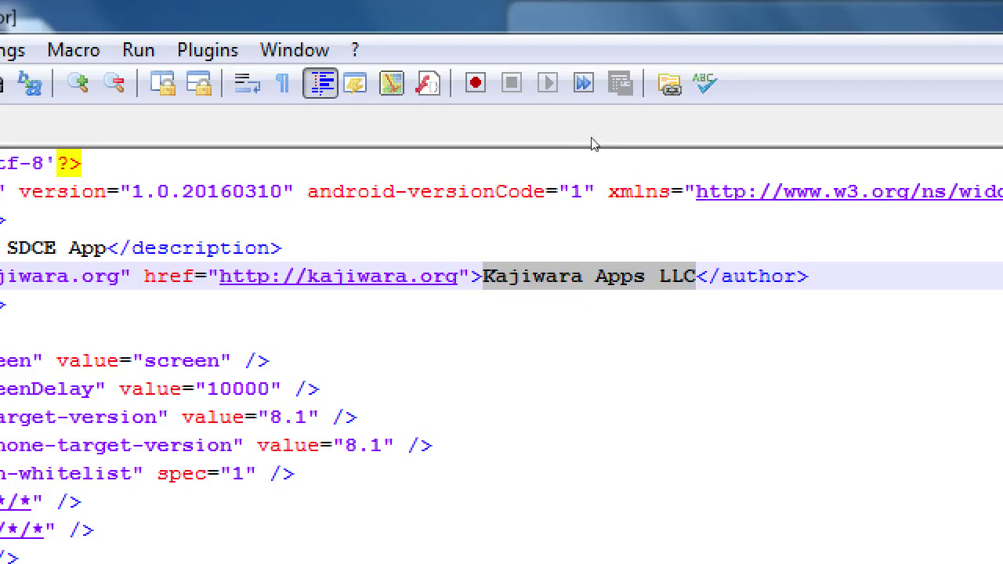
pyautogui.press('Right')
pyautogui.write('.')
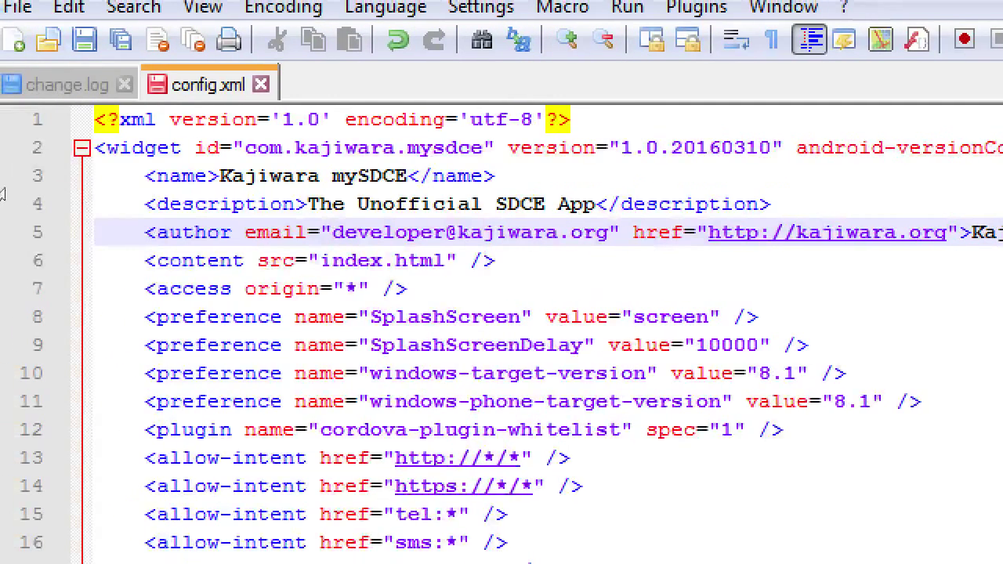
# - Examine the intent entries, the orientation and background preferences, and the icon entries in config.xml
pyautogui.scroll(-8, 121, 323)
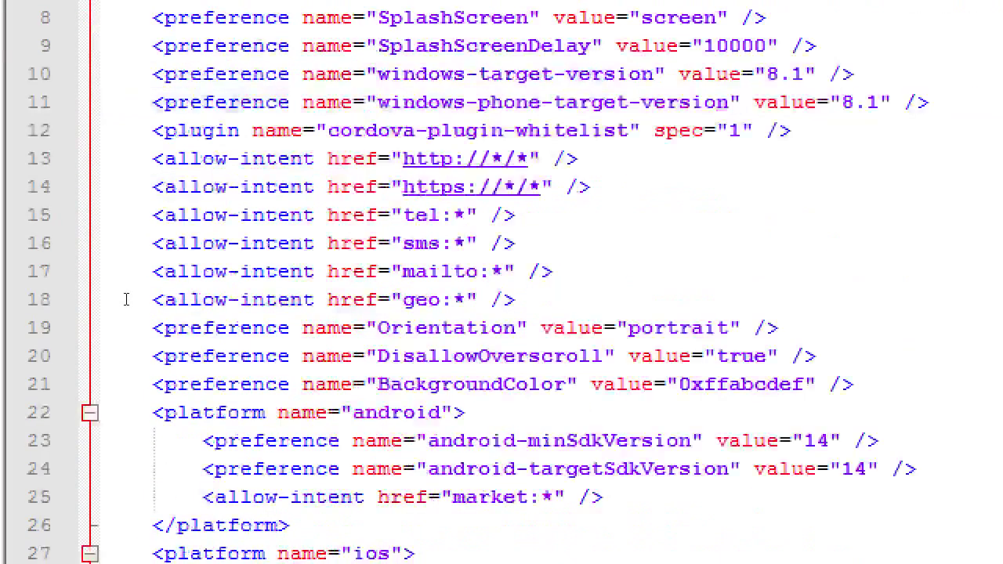
pyautogui.scroll(-2, 307, 229)
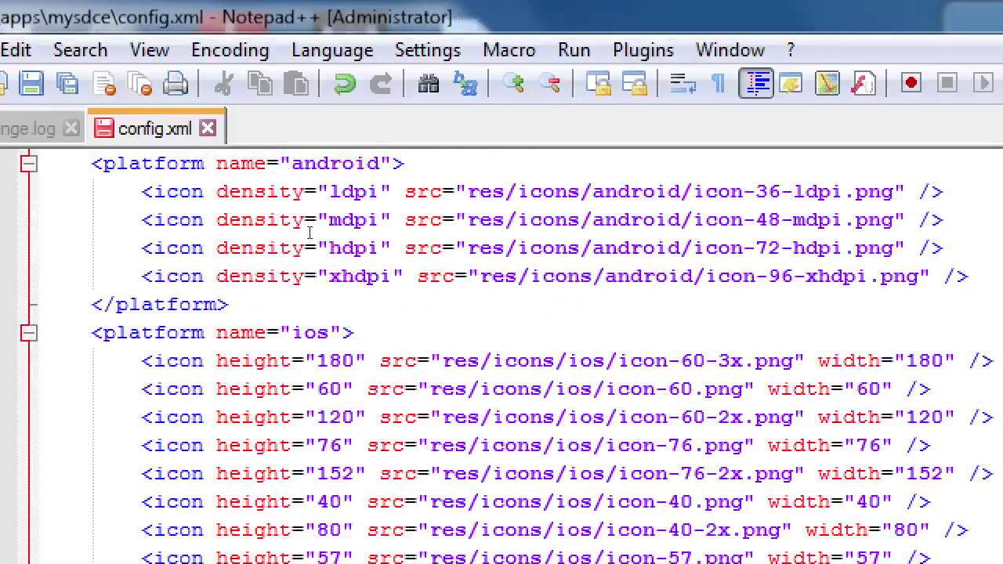
pyautogui.scroll(8, 307, 229)
pyautogui.scroll(-1, 307, 229)
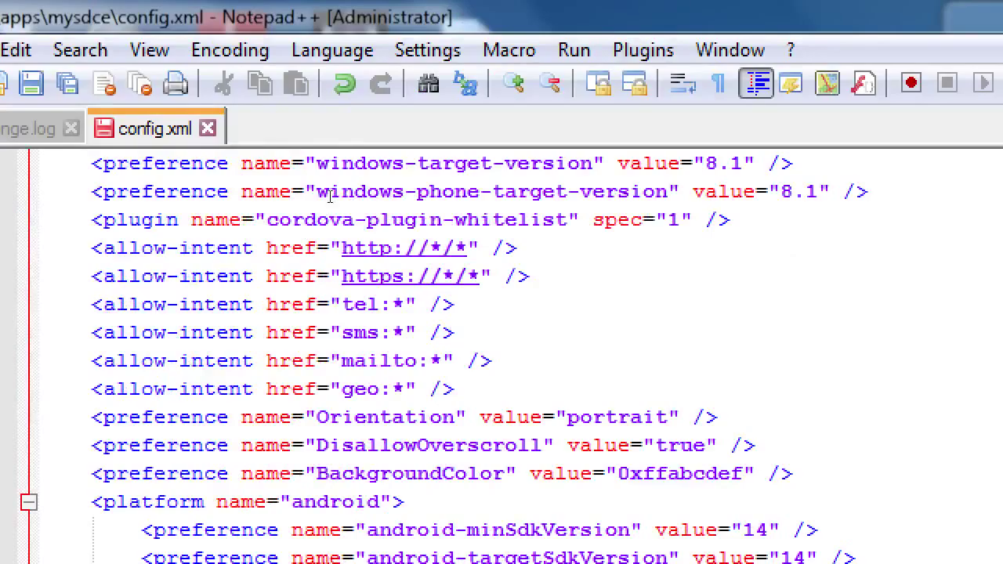
pyautogui.doubleClick(599, 417)
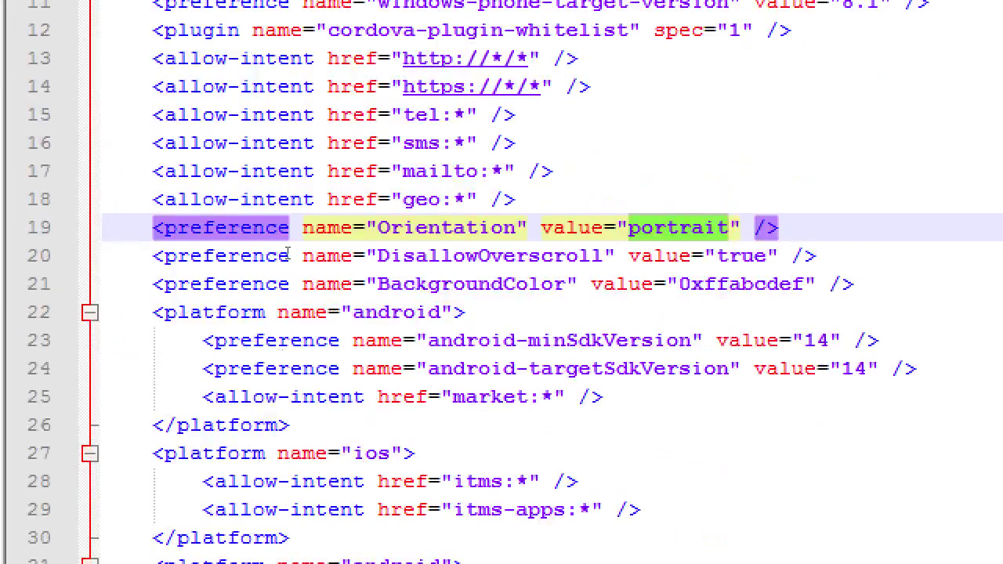
pyautogui.press('Down')
pyautogui.press('Down')
pyautogui.hotkey('ctrl', 'Left')
pyautogui.hotkey('ctrl', 'shift', 'Right')
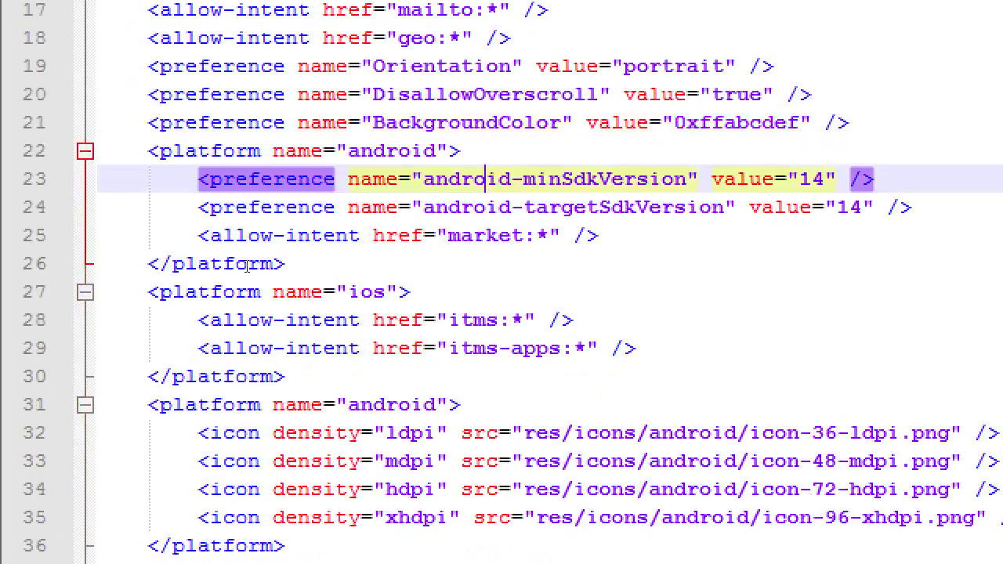
# - Examine the minimum and target SDK version preferences and the icon entries for the Android platform
pyautogui.moveTo(487, 178); pyautogui.dragTo(699, 179)
pyautogui.moveTo(549, 207); pyautogui.dragTo(687, 207)
pyautogui.press('Up')
pyautogui.hotkey('ctrl', 'Right')
pyautogui.hotkey('ctrl', 'shift', 'Right')
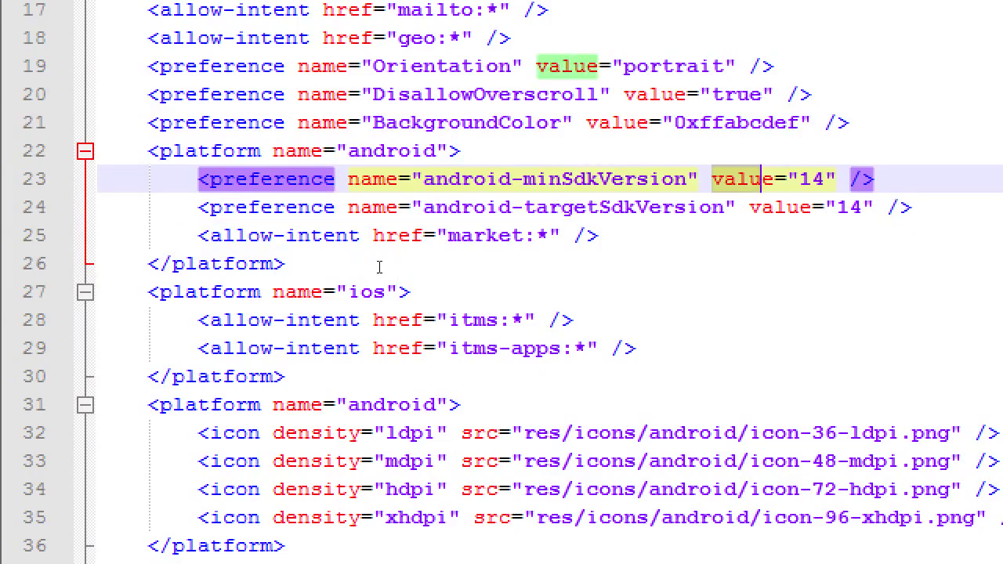
pyautogui.hotkey('shift', 'Right')
pyautogui.hotkey('shift', 'Right')
pyautogui.hotkey('shift', 'Right')
pyautogui.press('Down')
pyautogui.hotkey('ctrl', 'Left')
pyautogui.hotkey('shift', 'Right')
pyautogui.hotkey('shift', 'Right')
pyautogui.hotkey('shift', 'Right')
pyautogui.hotkey('shift', 'Right')
pyautogui.hotkey('shift', 'Right')
pyautogui.hotkey('shift', 'Right')
pyautogui.hotkey('shift', 'Right')
pyautogui.hotkey('shift', 'Right')
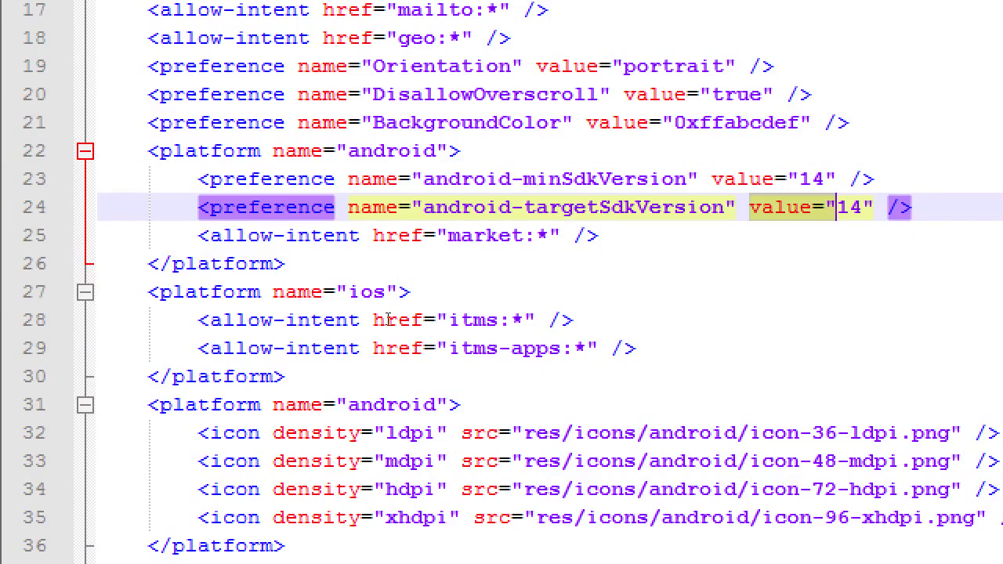
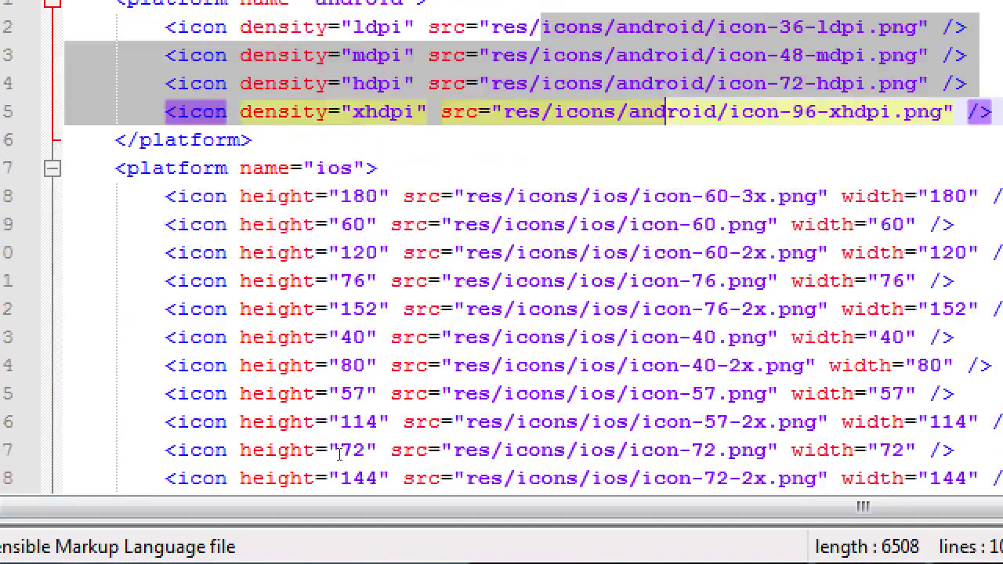
# - Save config.xml, and close both it and change.log
pyautogui.scroll(20, 336, 462)
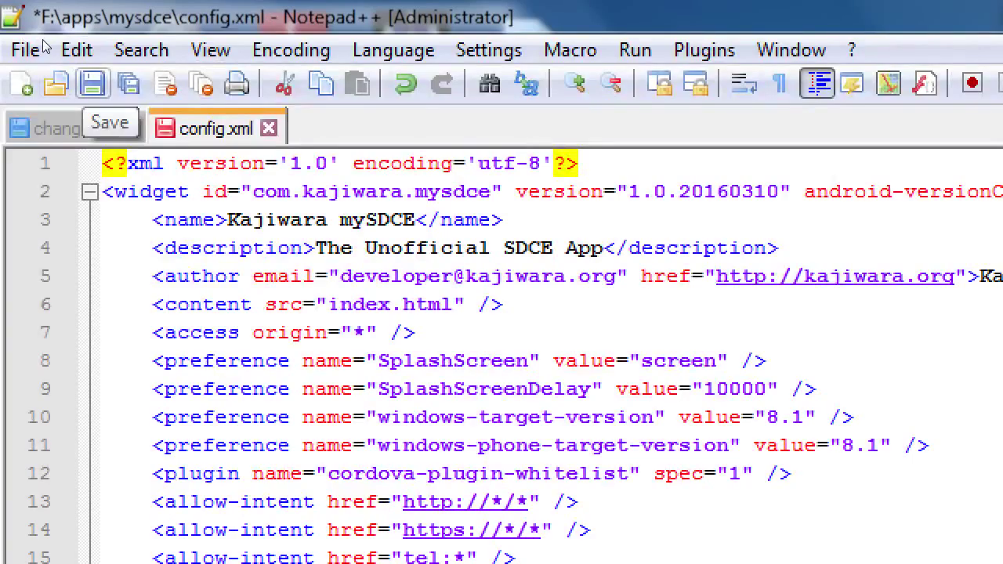
pyautogui.hotkey('ctrl', 's')
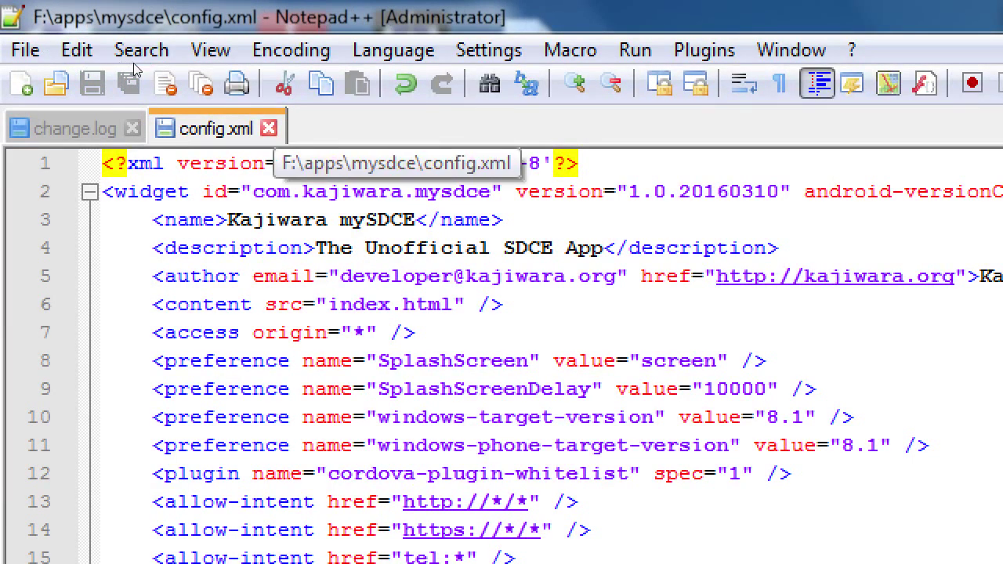
pyautogui.hotkey('ctrl', 'w')
pyautogui.hotkey('ctrl', 'w')
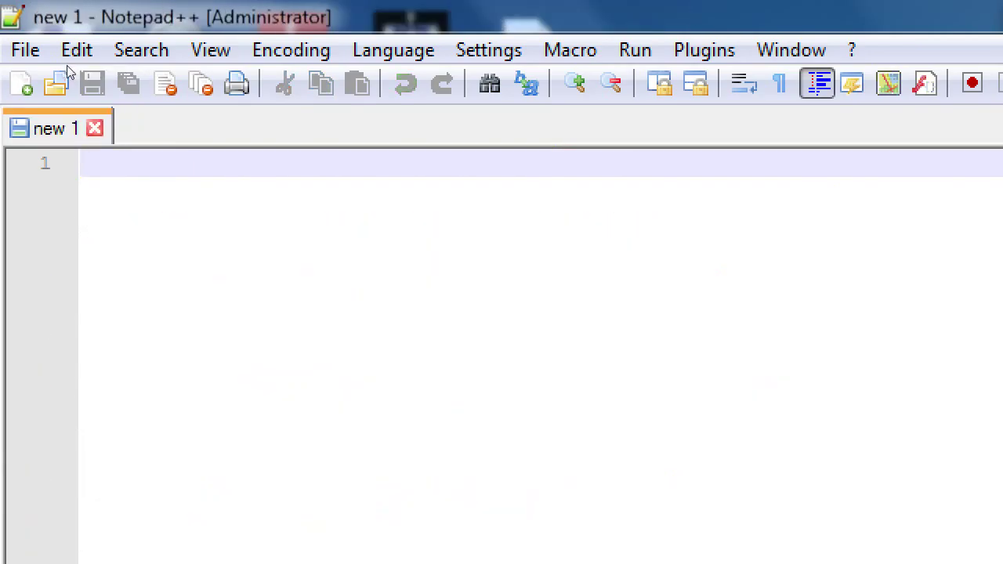
# - Minimize the text editor, decline the update download, and reposition the mysdce folder window
pyautogui.click(944, 11)
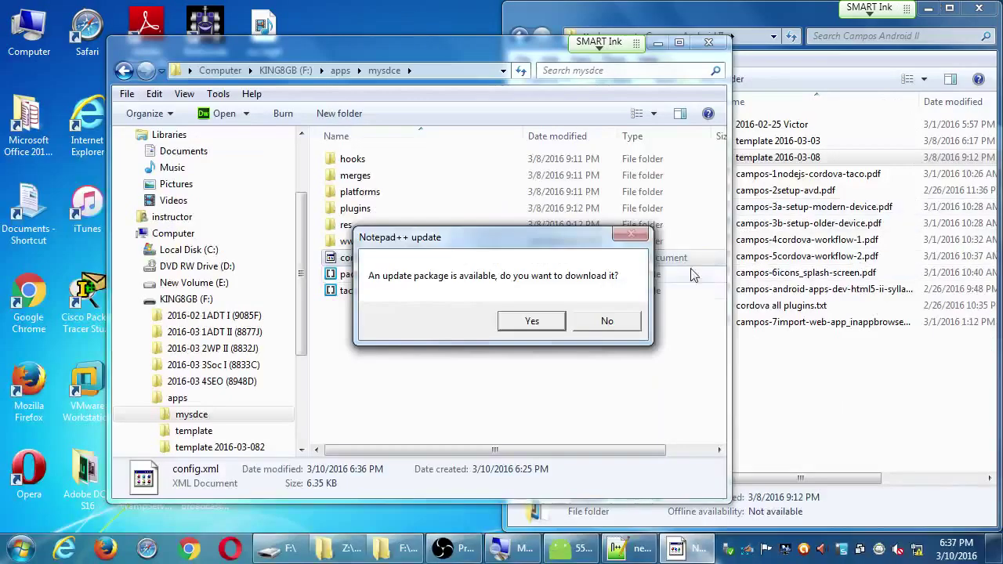
pyautogui.click(624, 326)
pyautogui.moveTo(477, 46); pyautogui.dragTo(376, 28)
pyautogui.click(555, 337)
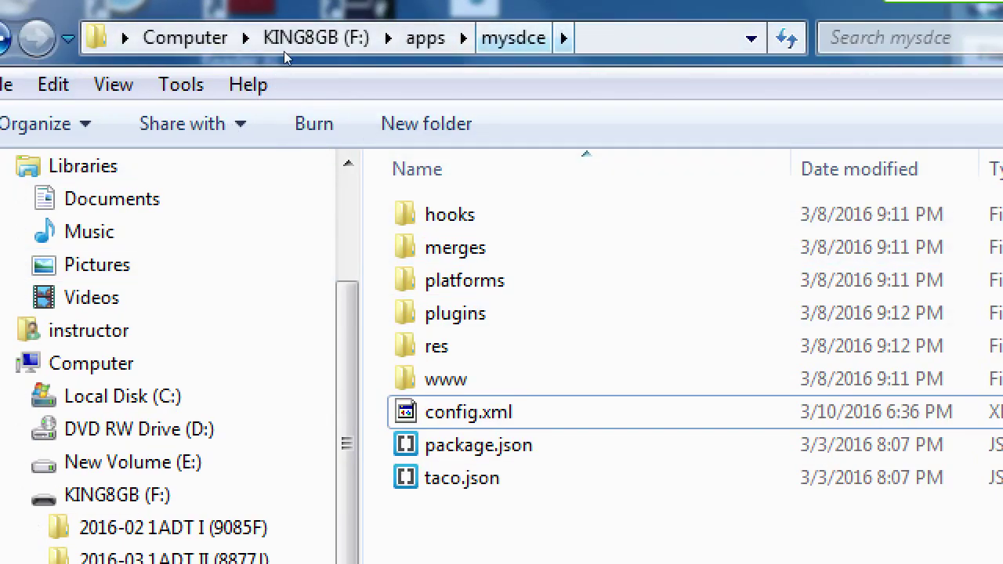
# - Go up to the apps folder and open a command window for the mysdce folder
pyautogui.hotkey('alt', 'Up')
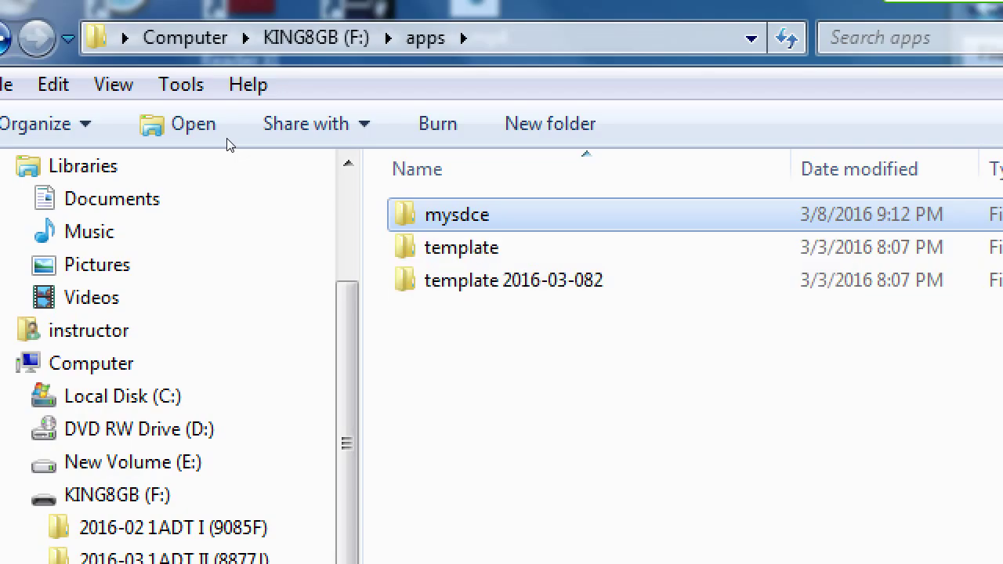
pyautogui.hotkey('shift', 'F10')
pyautogui.press('Down')
pyautogui.press('Down')
pyautogui.press('Down')
pyautogui.press('Down')
pyautogui.press('Down')
pyautogui.press('Down')
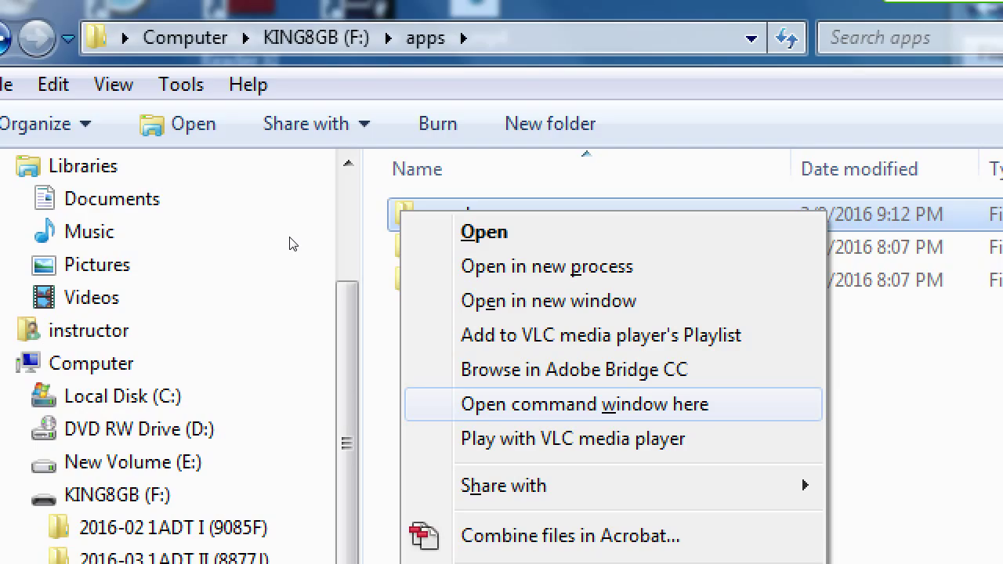
pyautogui.press('Return')
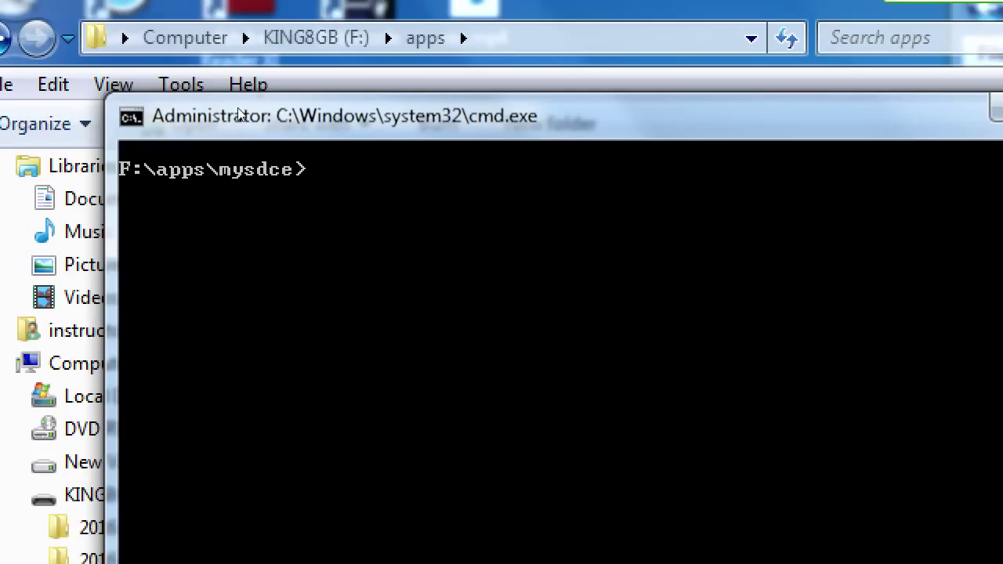
# - Run "taco platform" in the mysdce project and answer "n" to the usage data participation question
pyautogui.write('taco platform')
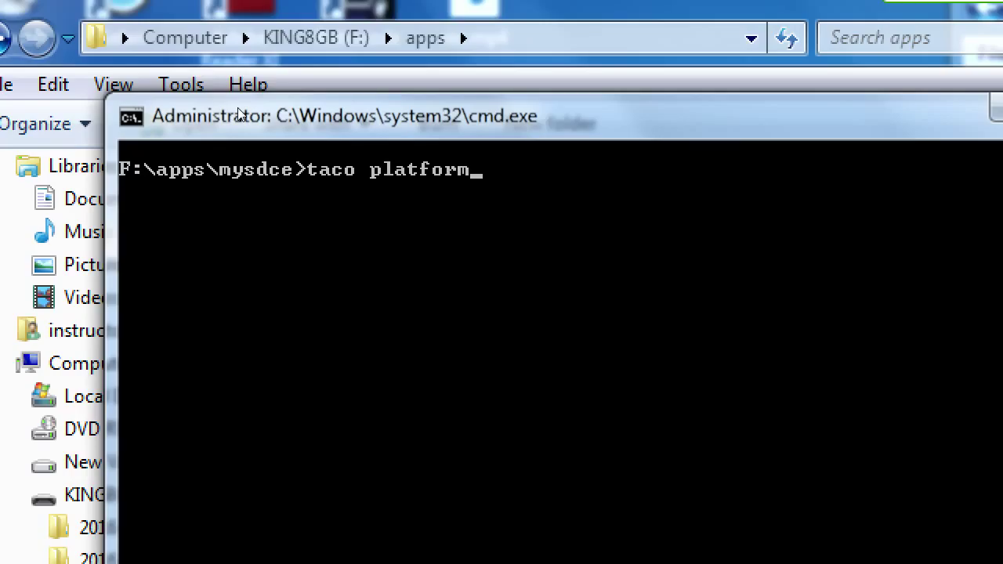
pyautogui.press('Return')
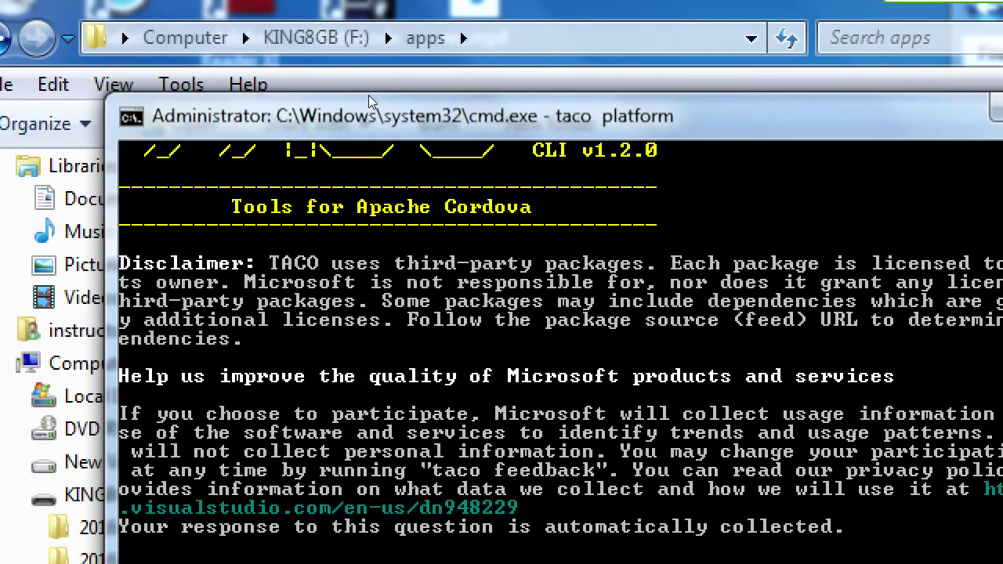
pyautogui.write('n')
pyautogui.press('Return')
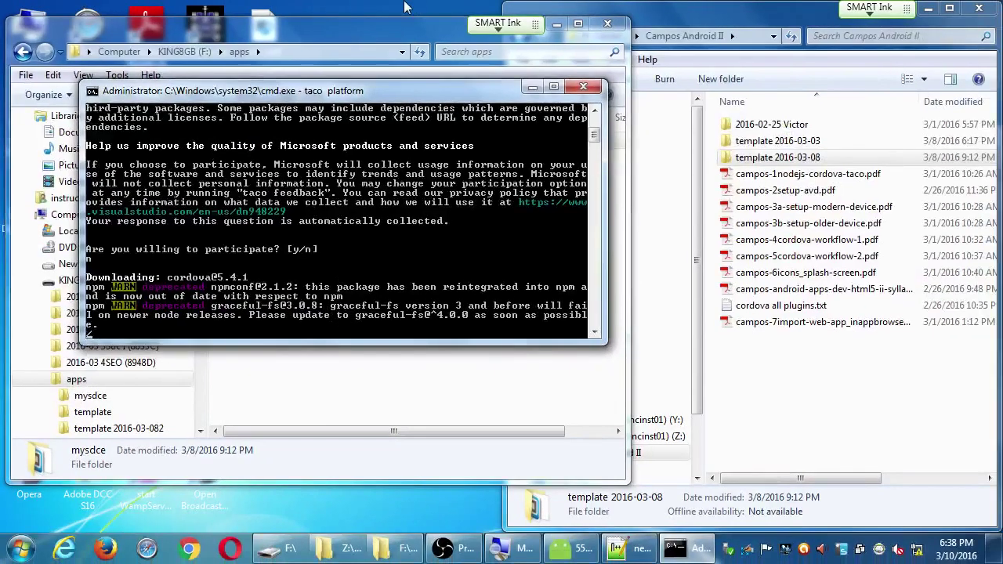
pyautogui.moveTo(392, 97); pyautogui.dragTo(370, 212)
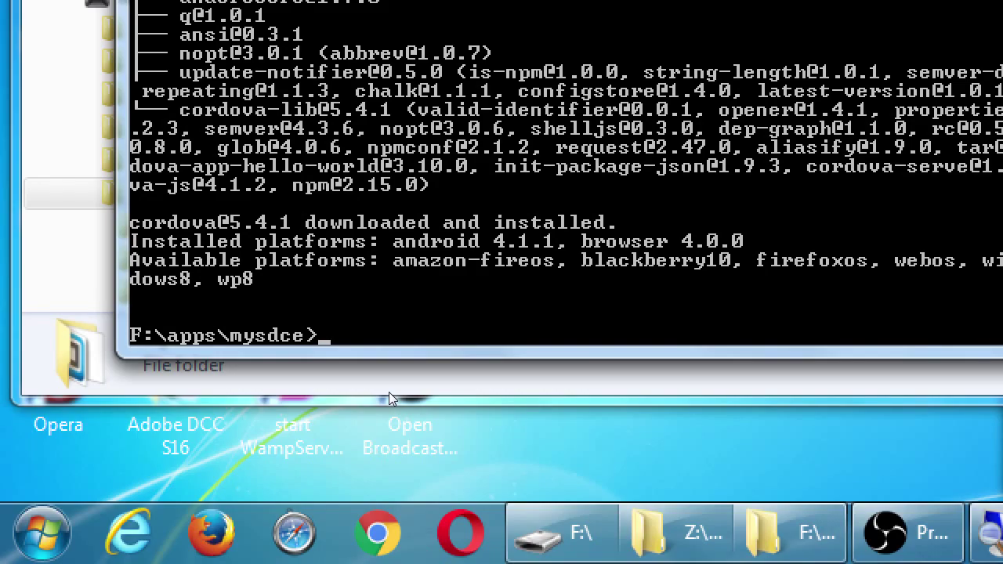
pyautogui.write('taco platform add')
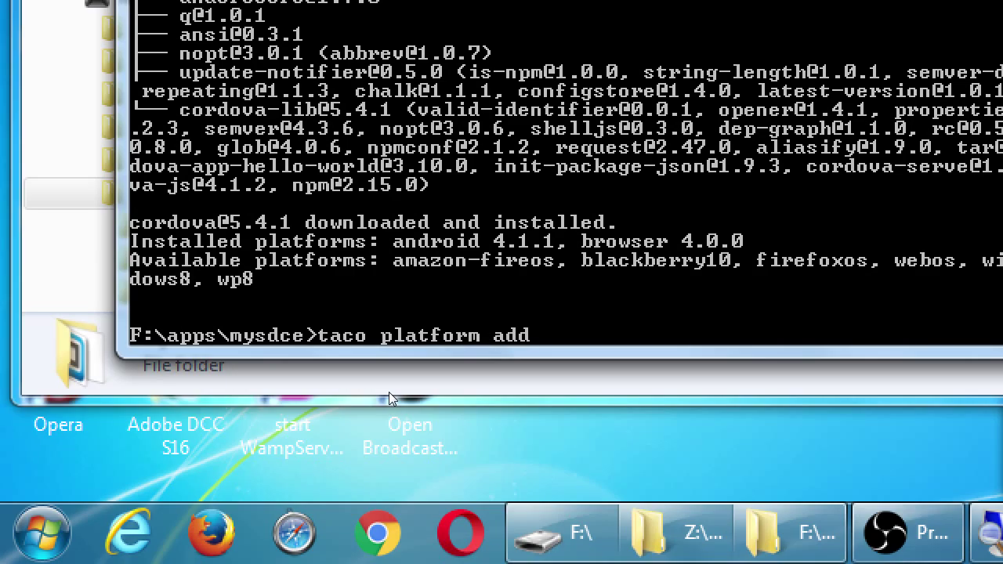
pyautogui.write(' android')
pyautogui.press('BackSpace')
pyautogui.press('BackSpace')
pyautogui.press('BackSpace')
pyautogui.press('BackSpace')
pyautogui.press('BackSpace')
pyautogui.press('BackSpace')
pyautogui.press('BackSpace')
pyautogui.press('BackSpace')
pyautogui.press('BackSpace')
pyautogui.press('BackSpace')
pyautogui.press('BackSpace')
pyautogui.press('BackSpace')
pyautogui.press('BackSpace')
pyautogui.press('BackSpace')
pyautogui.press('BackSpace')
pyautogui.press('BackSpace')
pyautogui.press('BackSpace')
pyautogui.press('BackSpace')
pyautogui.press('BackSpace')
pyautogui.press('BackSpace')
pyautogui.press('BackSpace')
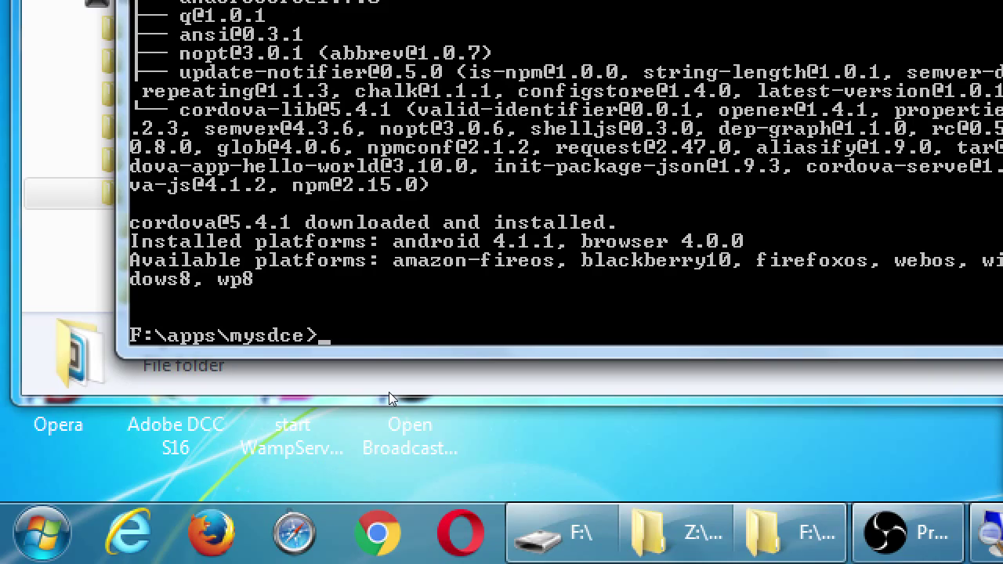
# - Run "taco emulate android" and arrange the emulator window beside the command window
pyautogui.write('taco emulate android')
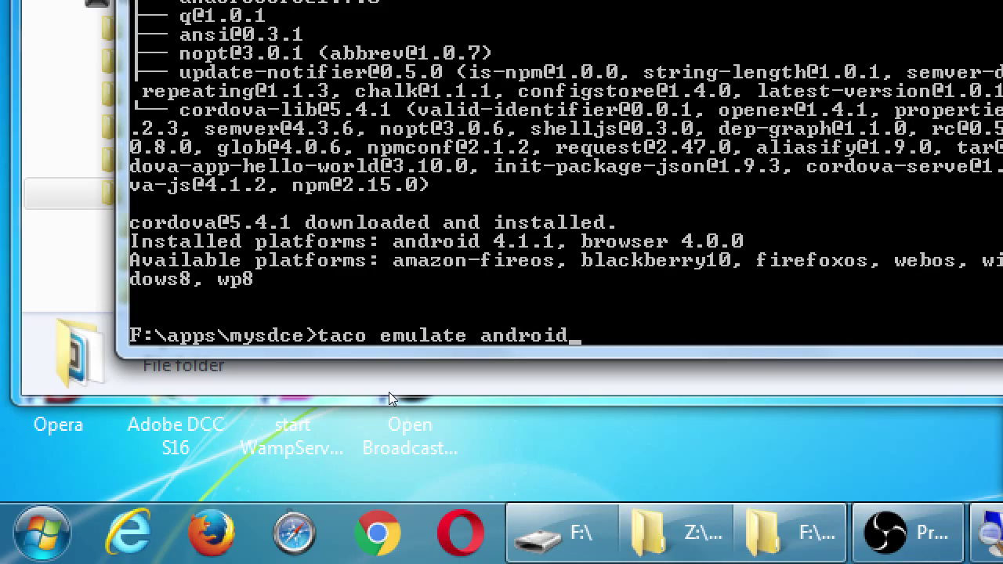
pyautogui.press('Return')
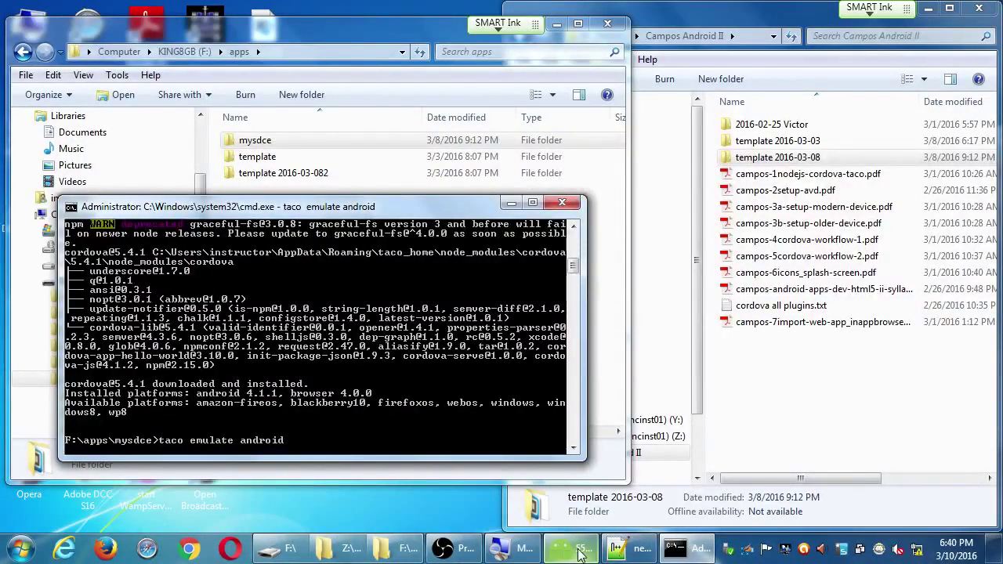
pyautogui.moveTo(417, 207); pyautogui.dragTo(365, 175)
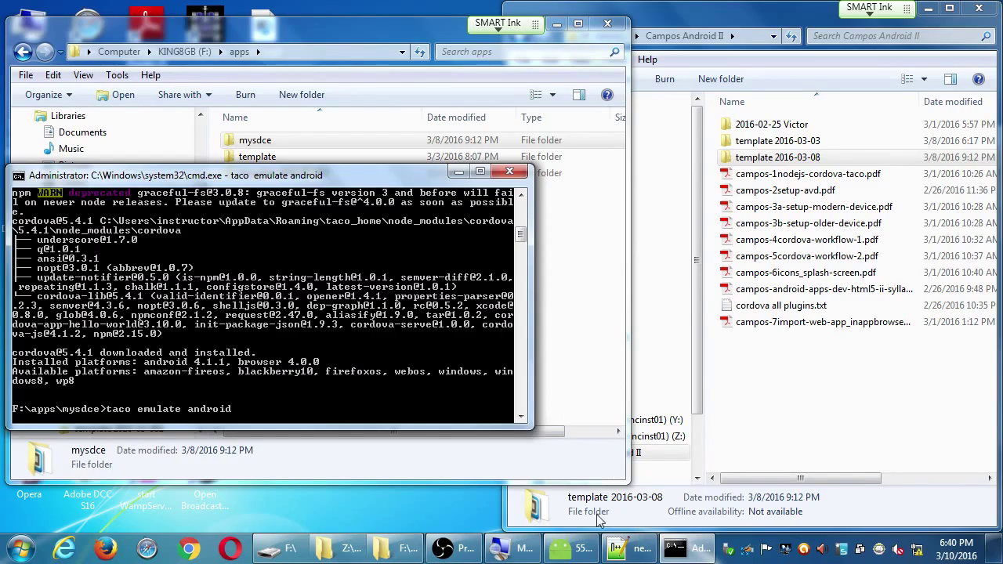
pyautogui.click(575, 549)
pyautogui.moveTo(727, 138); pyautogui.dragTo(701, 89)
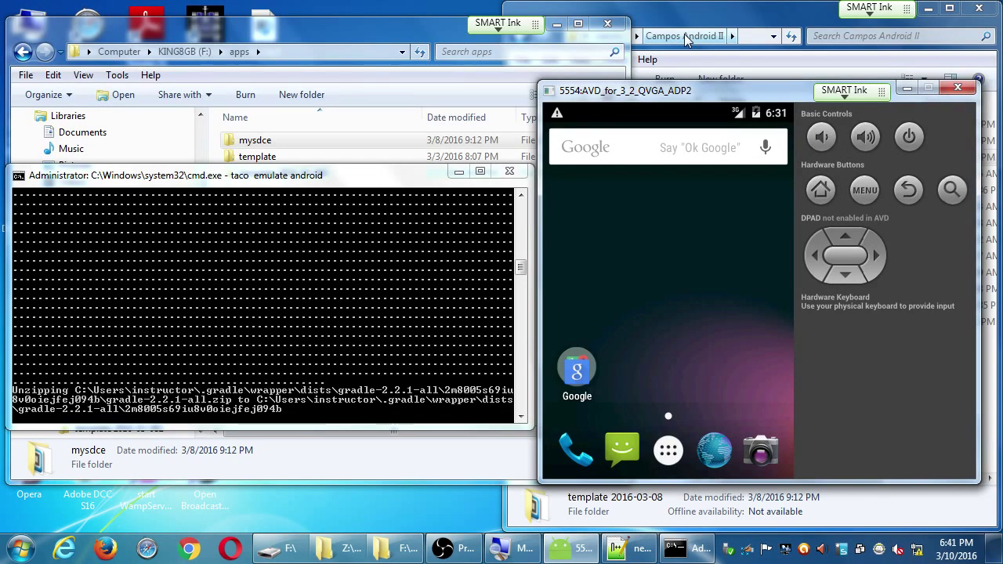
pyautogui.moveTo(729, 96); pyautogui.dragTo(736, 69)
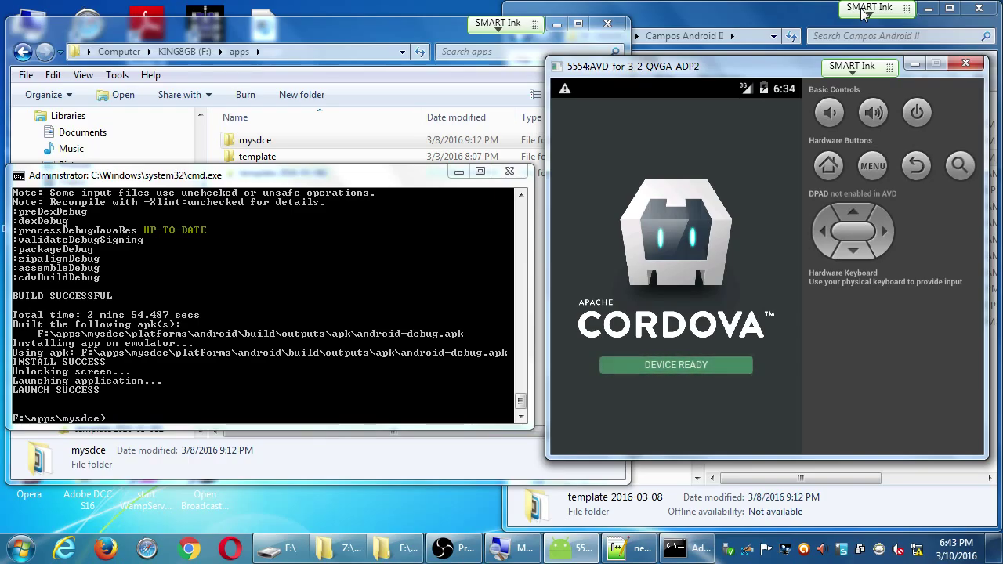
# - Clear the desktop and close the folder windows showing the F: drive and the Android II class folder
pyautogui.press('super+d')
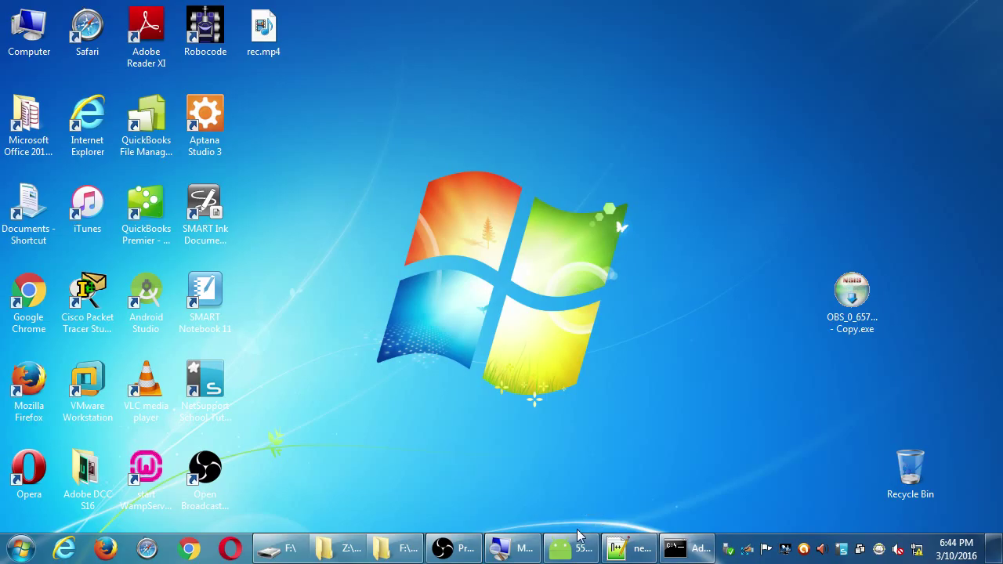
pyautogui.click(321, 553)
pyautogui.click(281, 550)
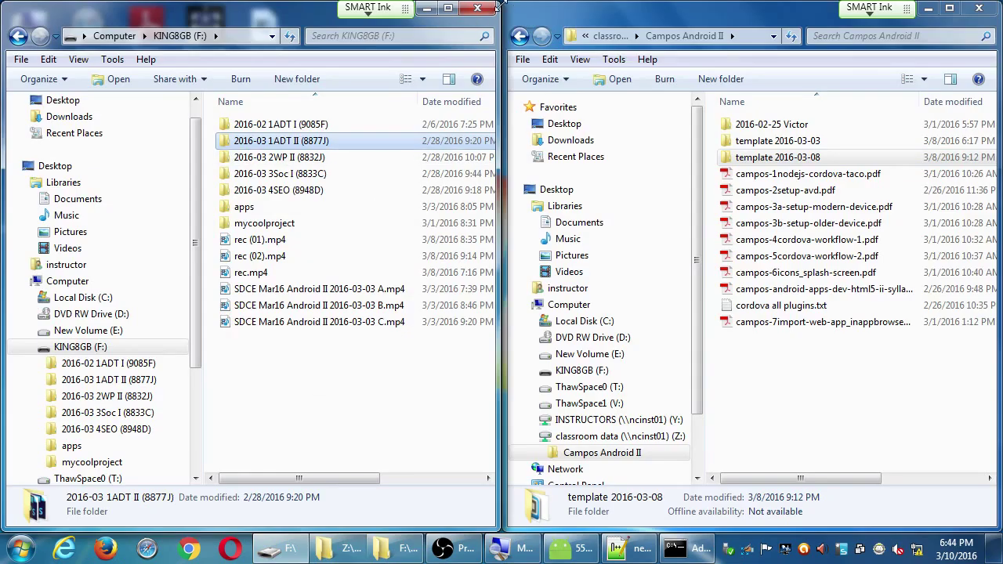
pyautogui.click(477, 7)
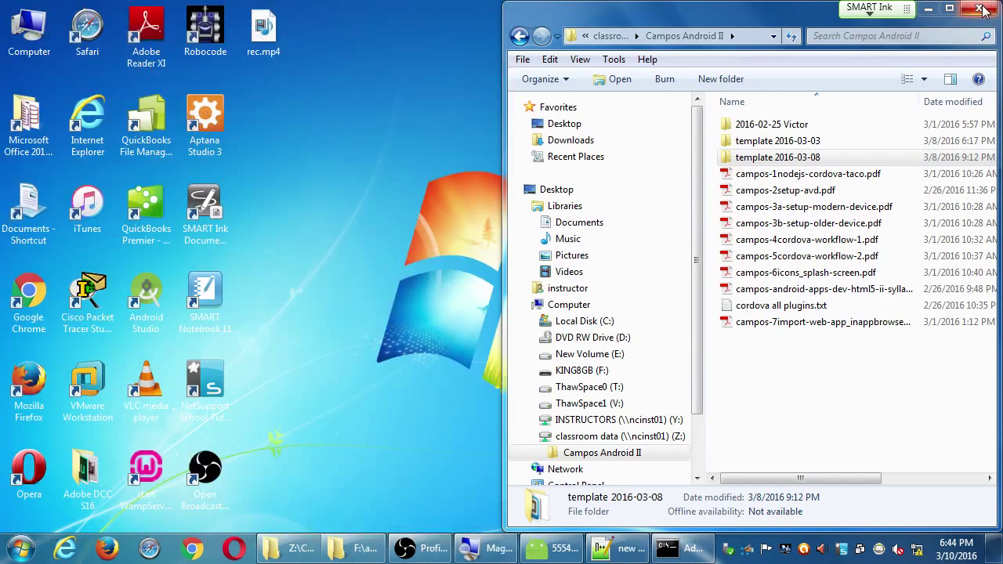
pyautogui.click(979, 8)
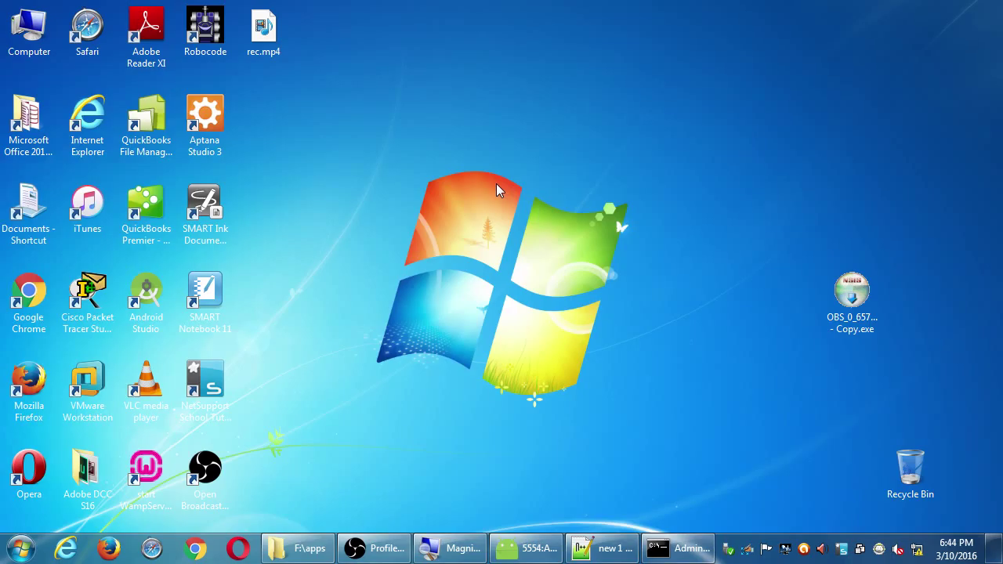
# - Open the Android II class folder on the classroom data (Z:) network drive
pyautogui.doubleClick(23, 31)
pyautogui.moveTo(316, 72); pyautogui.dragTo(475, 42)
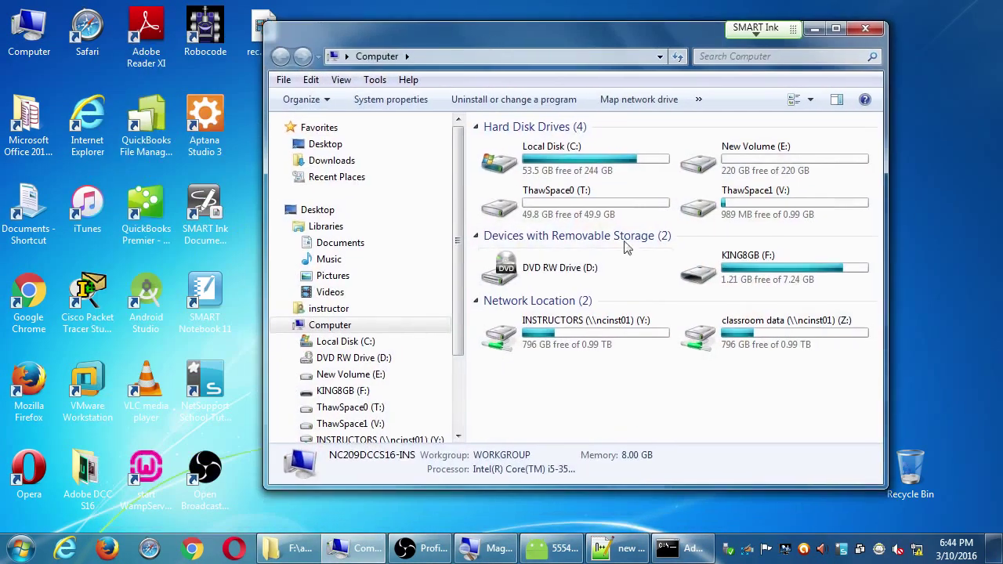
pyautogui.doubleClick(733, 339)
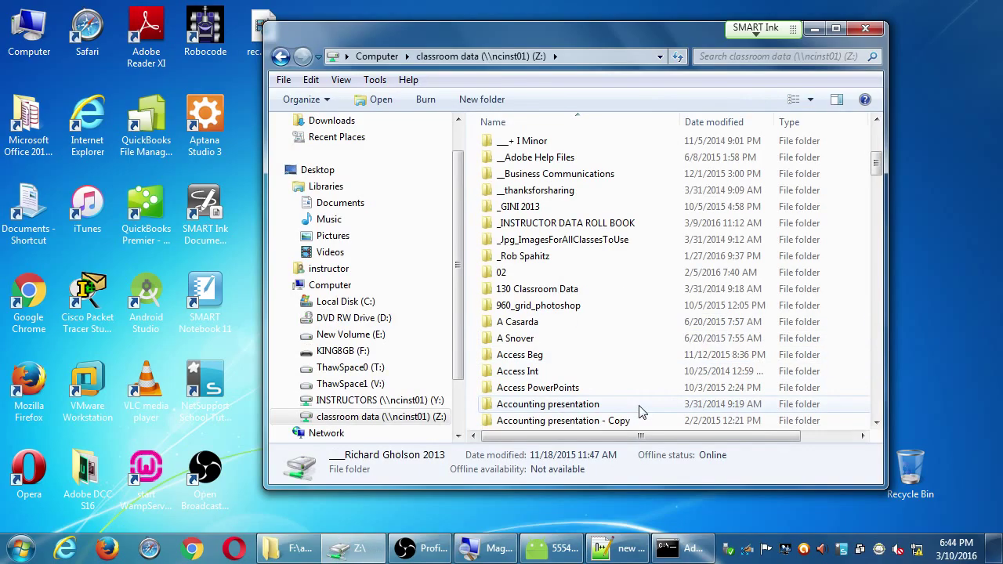
pyautogui.click(610, 320)
pyautogui.press('c')
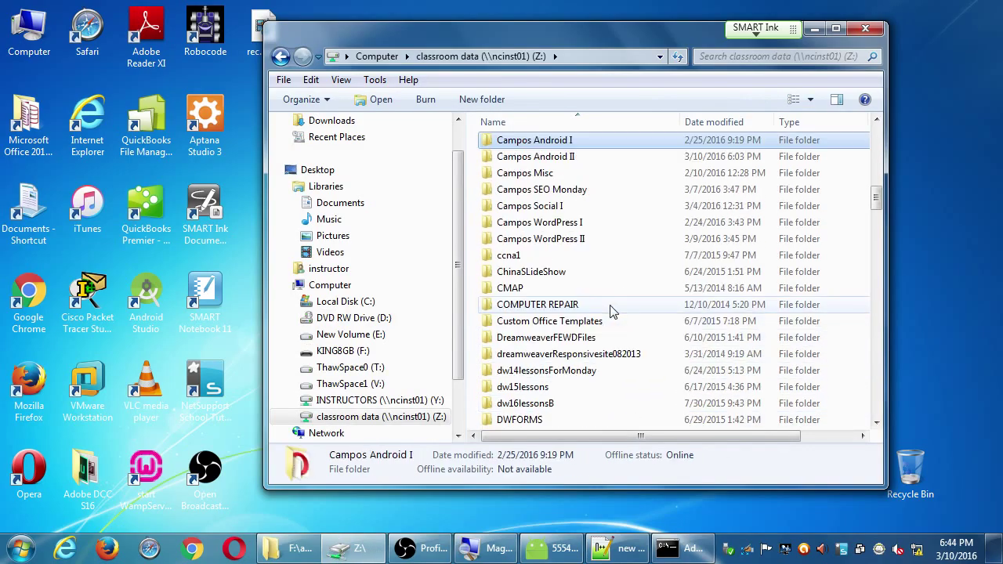
pyautogui.doubleClick(576, 157)
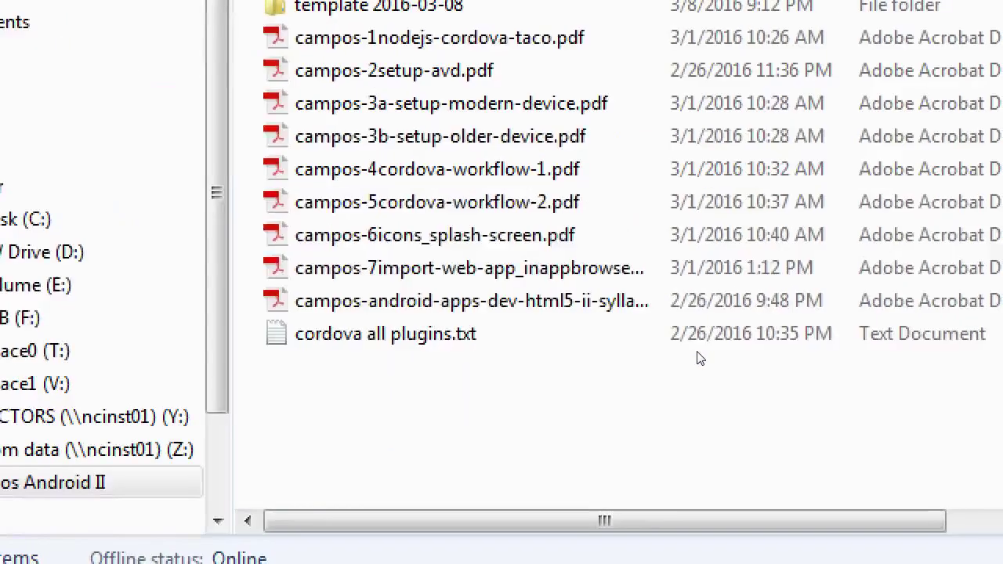
# - Copy the 7import-web-app_inappbrowser PDF from the class network folder to an empty spot on the desktop
pyautogui.press('space')
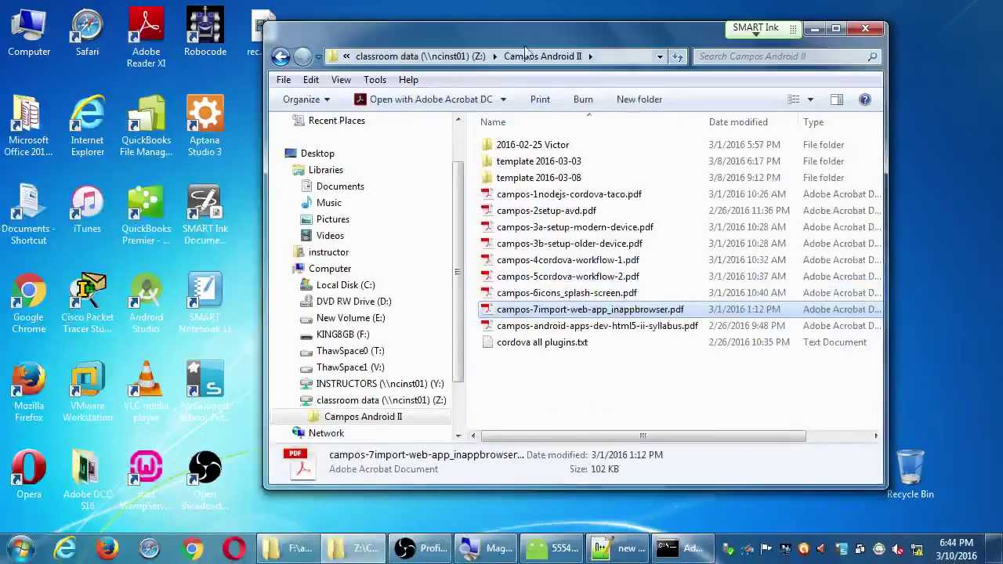
pyautogui.moveTo(498, 35); pyautogui.dragTo(669, 15)
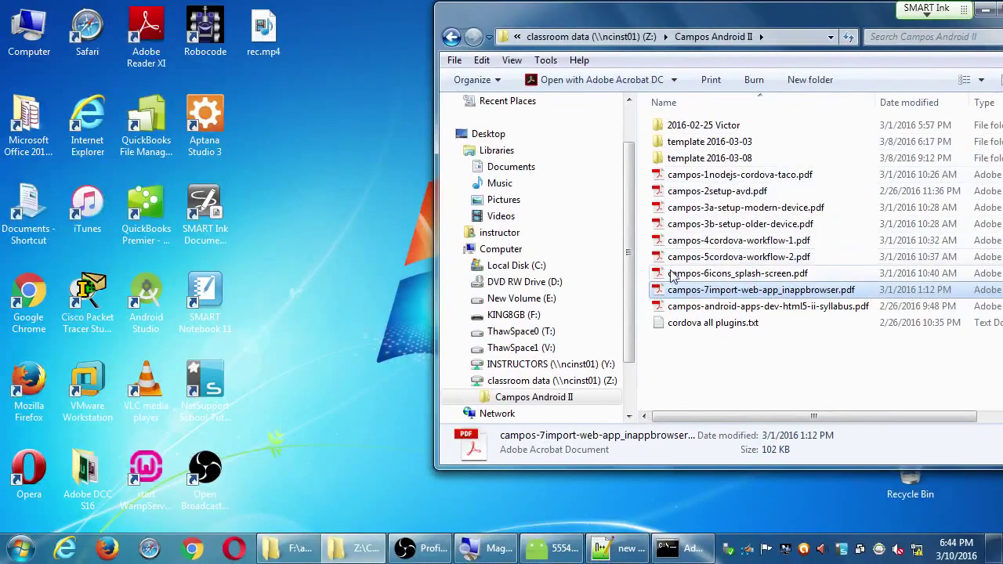
pyautogui.moveTo(677, 291); pyautogui.dragTo(304, 169)
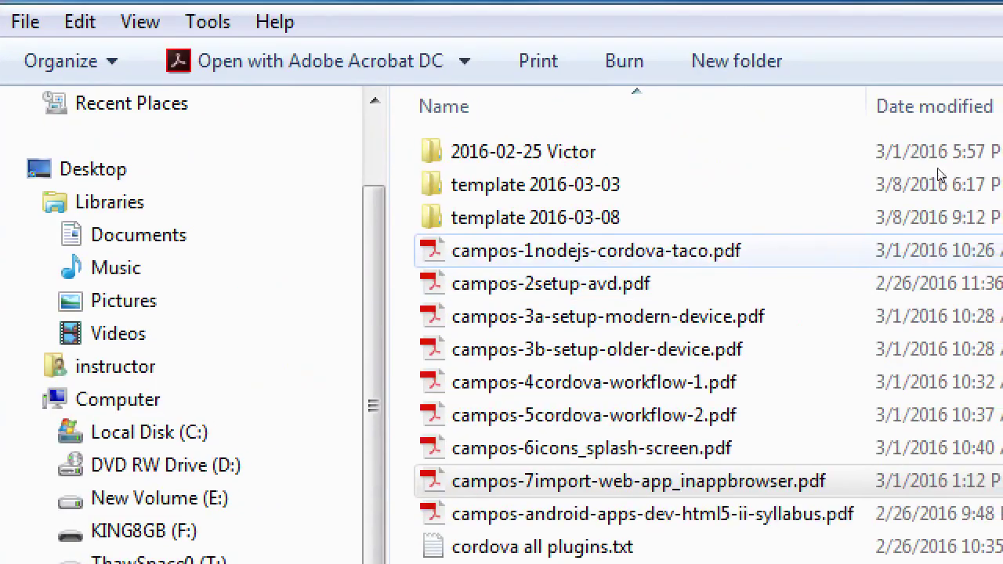
# - Copy the 2016-02-25 student project folder from the class network folder into the root of the KING8GB (F:) drive
pyautogui.click(981, 87)
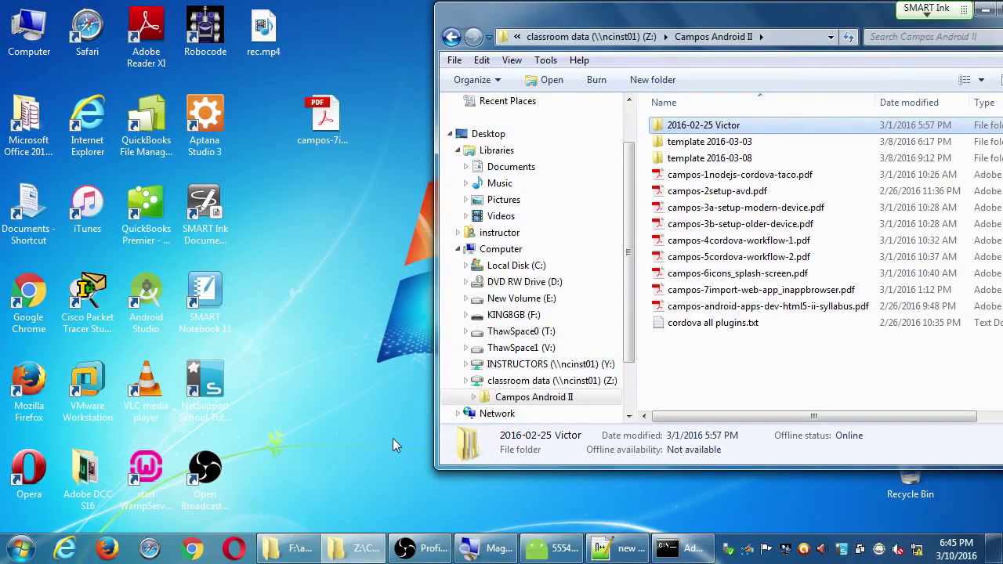
pyautogui.click(305, 550)
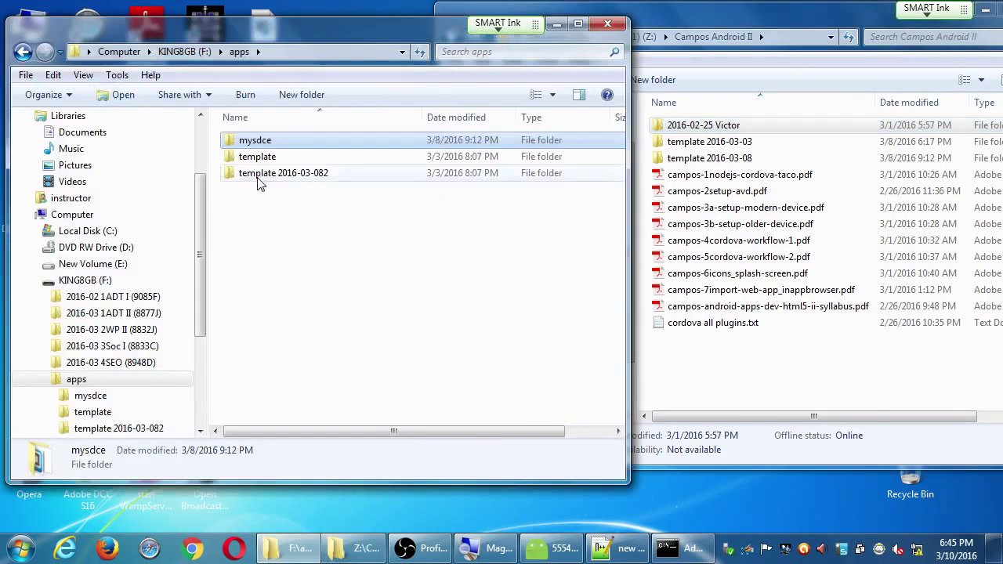
pyautogui.click(193, 54)
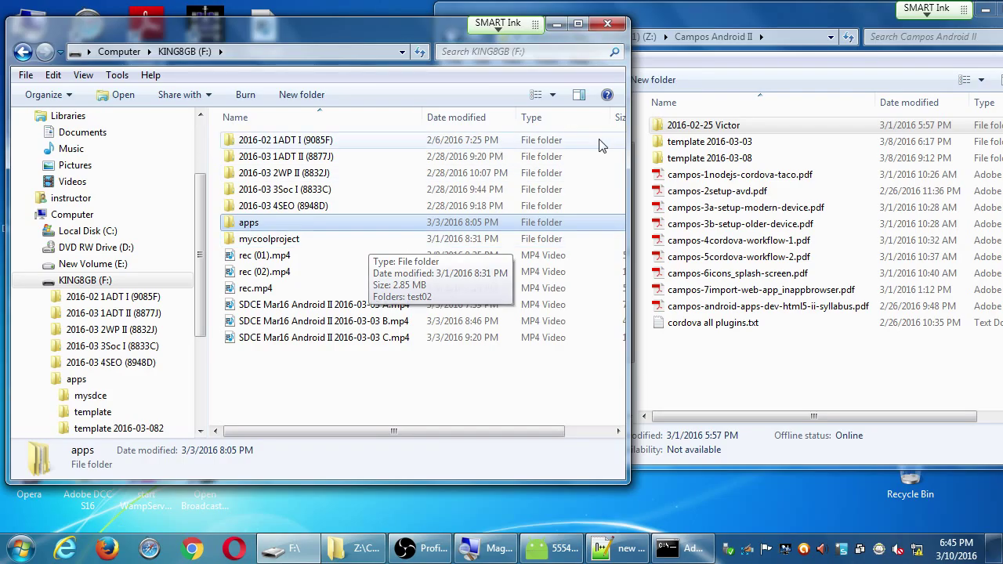
pyautogui.moveTo(670, 133); pyautogui.dragTo(251, 432)
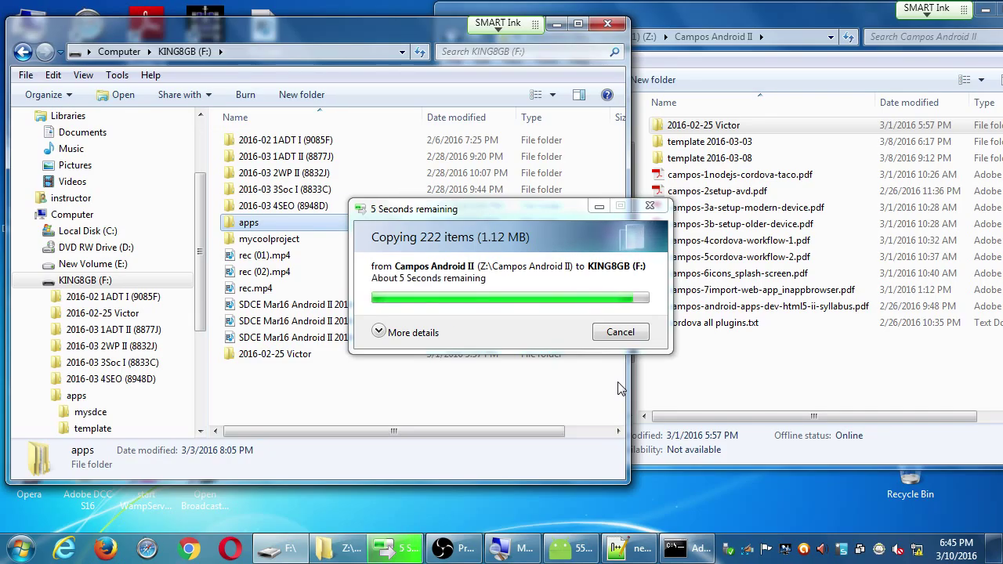
# - Move the three SDCE Mar16 Android II 2016-03-03 videos (A to C) into a class folder on the F: drive and minimize that window
pyautogui.click(329, 304)
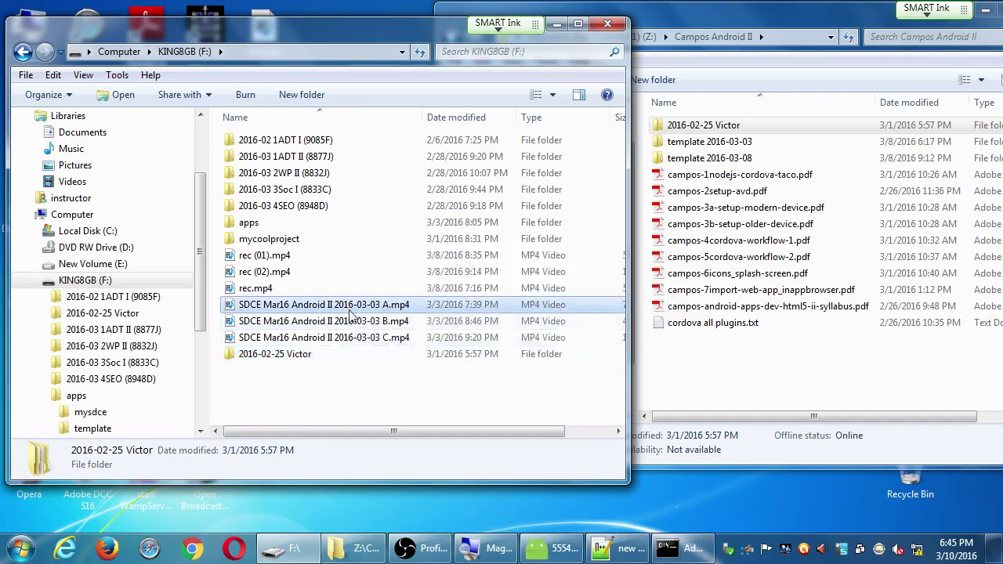
pyautogui.keyDown('shift'); pyautogui.click(337, 337); pyautogui.keyUp('shift')
pyautogui.moveTo(338, 325); pyautogui.dragTo(314, 142)
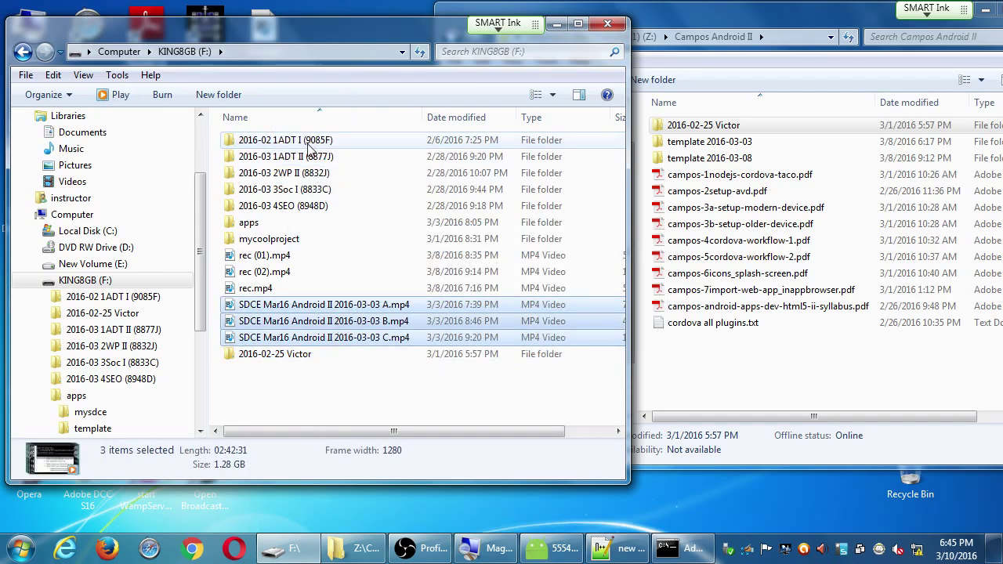
pyautogui.click(556, 25)
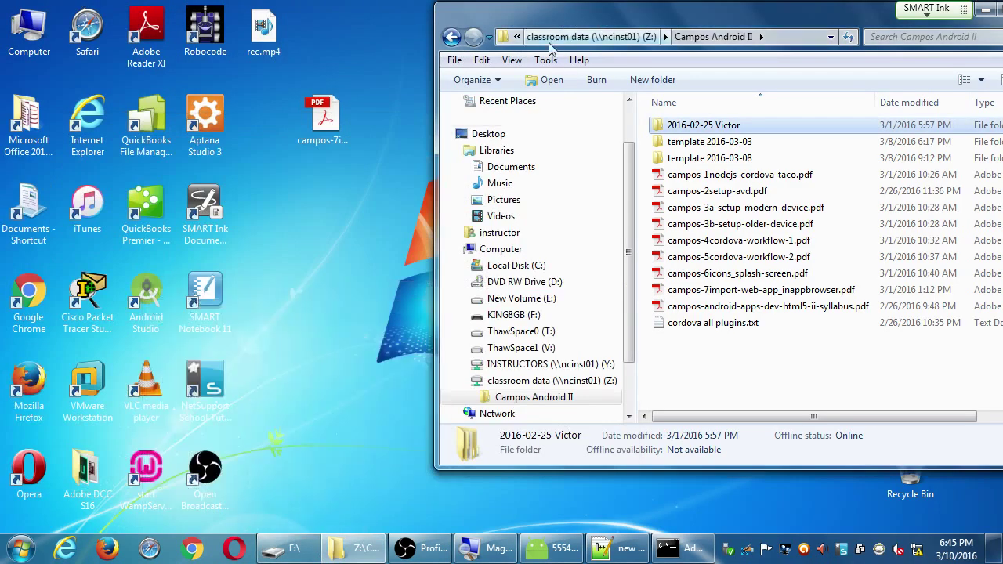
# - Open the web-app import PDF from the desktop in a maximized window and read its instructions on importing a web app to Cordova
pyautogui.click(330, 111)
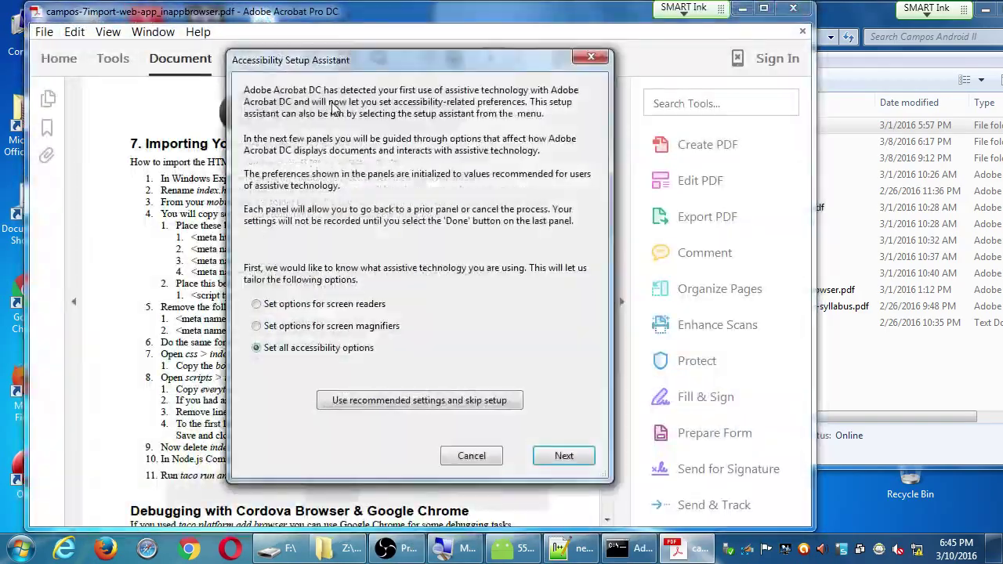
pyautogui.press('Escape')
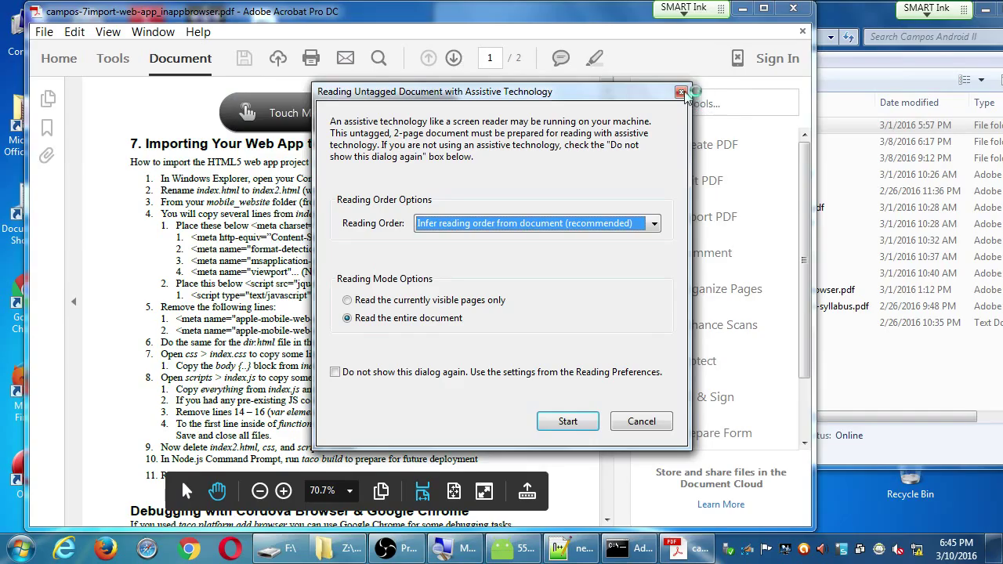
pyautogui.press('Escape')
pyautogui.click(763, 8)
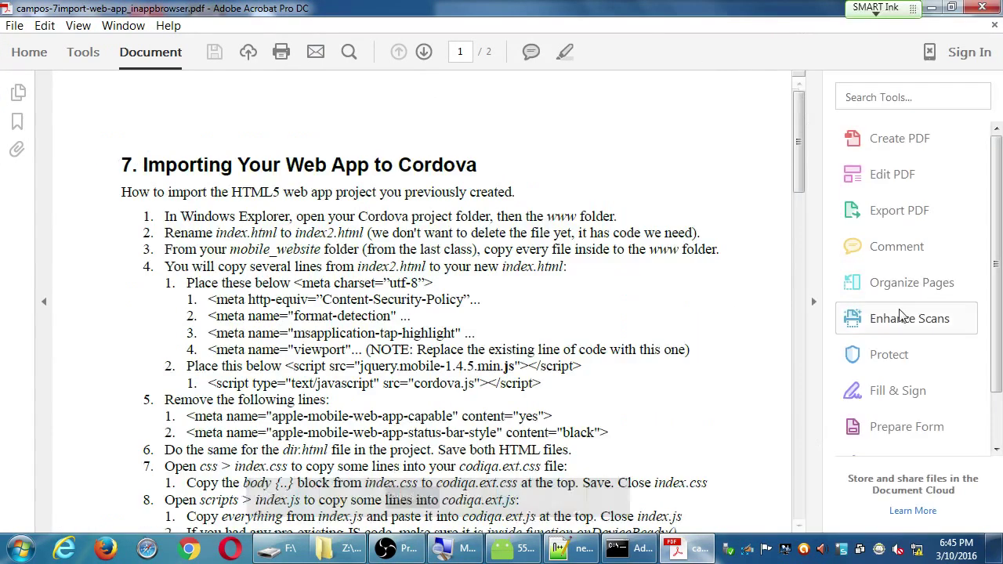
pyautogui.click(813, 307)
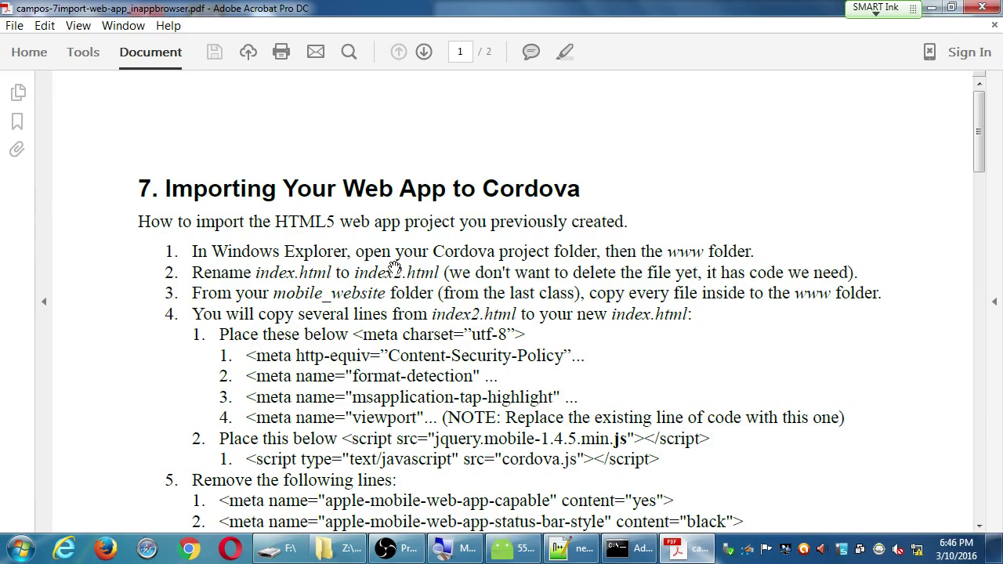
pyautogui.scroll(-2, 505, 356)
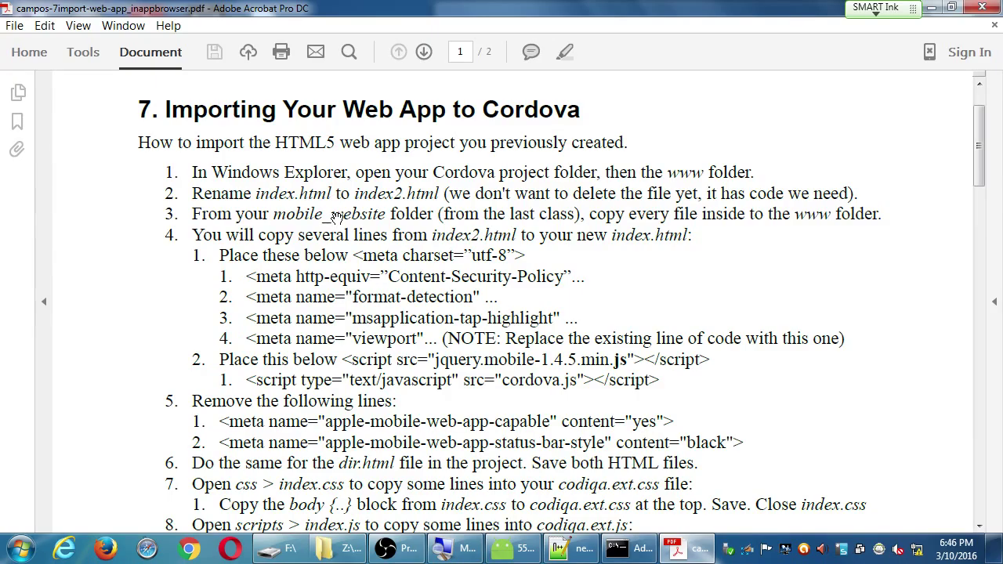
pyautogui.scroll(-1, 396, 283)
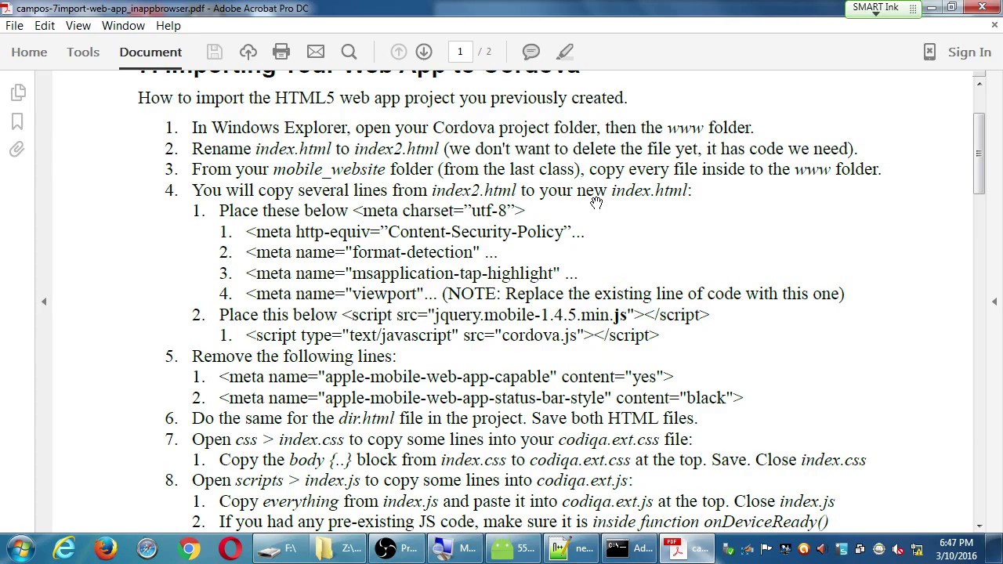
pyautogui.scroll(-6, 590, 395)
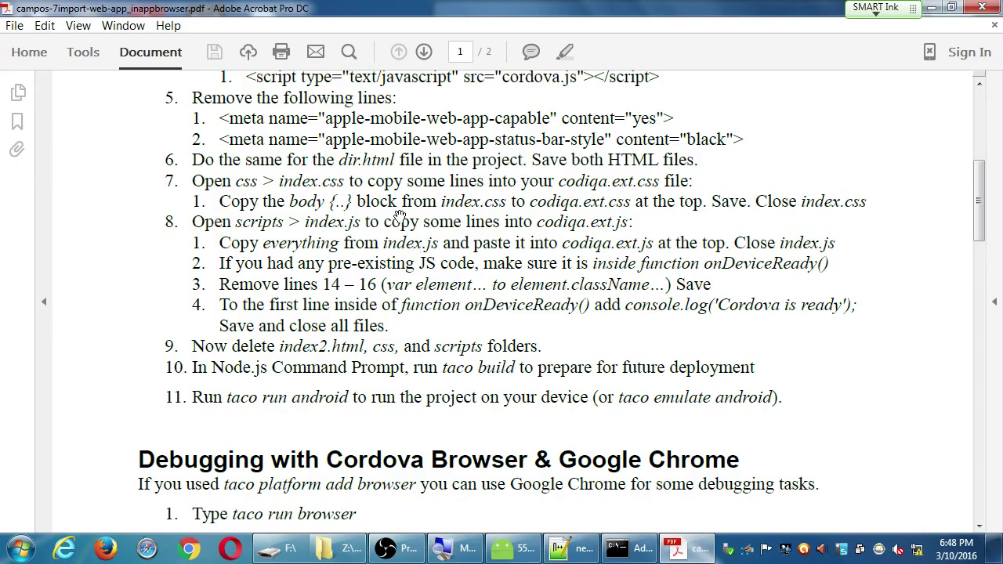
pyautogui.scroll(10, 376, 280)
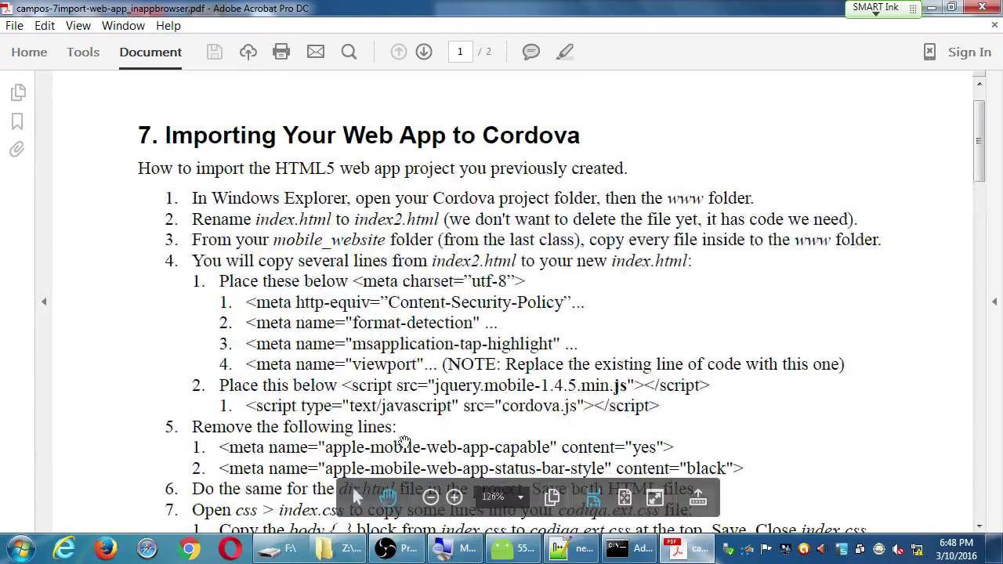
# - Close the class network folder and open the F: drive's apps folder in a new window beside the drive window
pyautogui.click(290, 548)
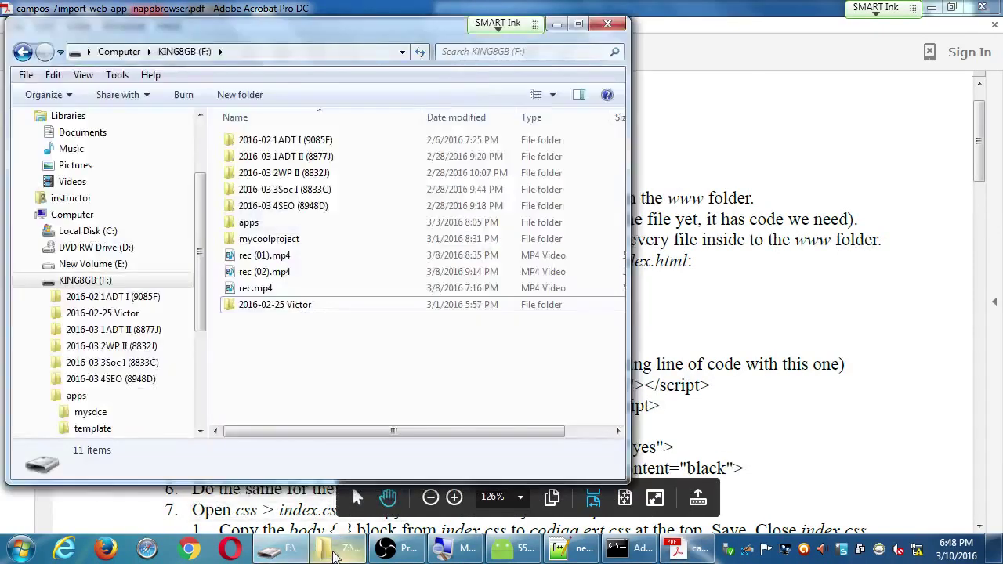
pyautogui.click(339, 548)
pyautogui.moveTo(838, 22); pyautogui.dragTo(737, 61)
pyautogui.moveTo(359, 34); pyautogui.dragTo(318, 55)
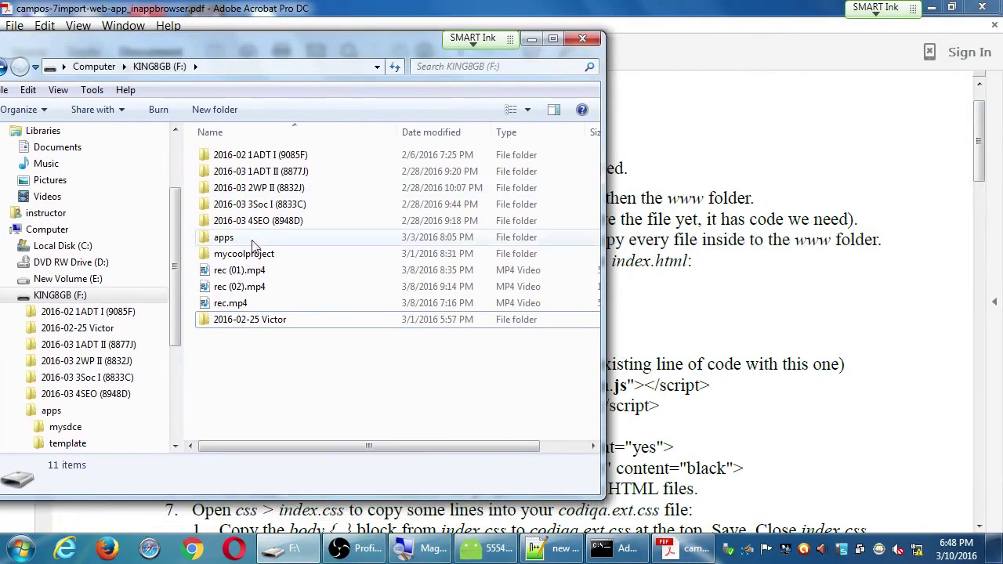
pyautogui.click(220, 237)
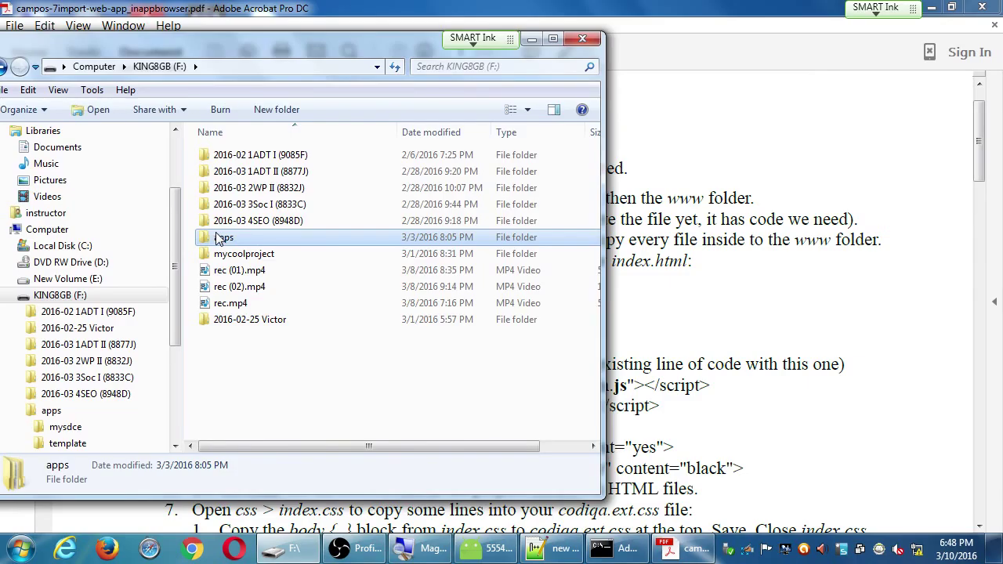
pyautogui.rightClick(218, 238)
pyautogui.click(290, 251)
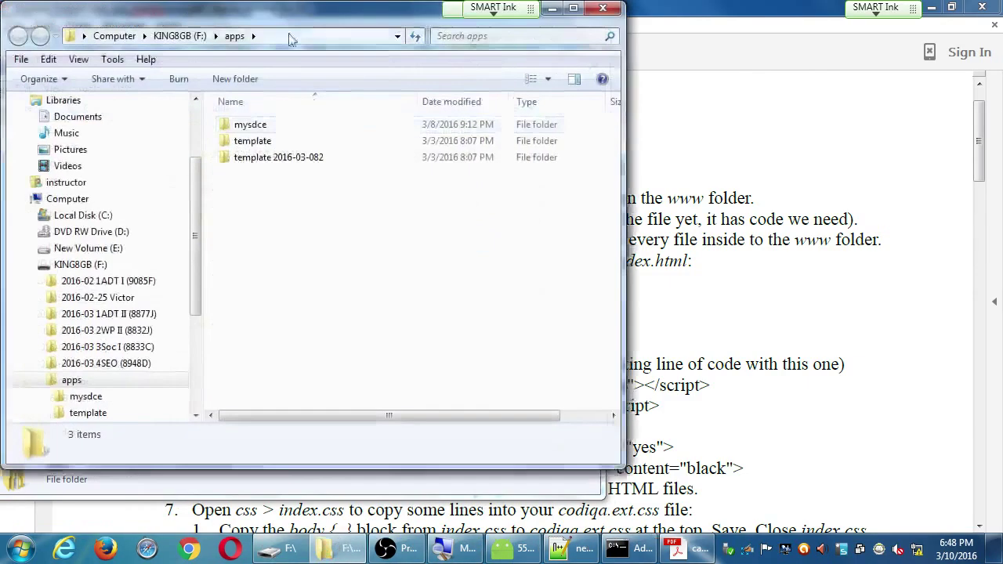
pyautogui.moveTo(244, 13); pyautogui.dragTo(711, 57)
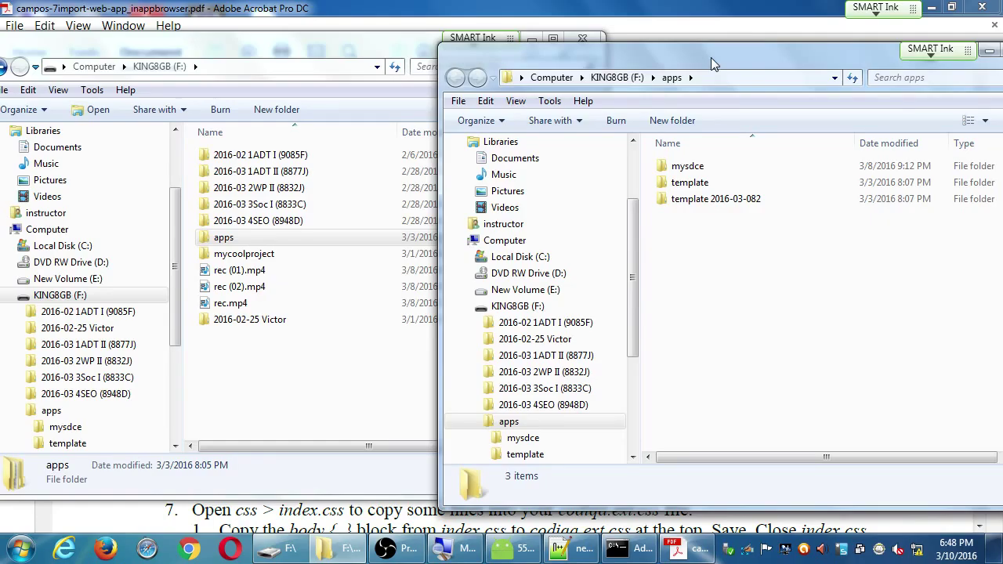
# - Open the www folder of the mysdce project and rename index.html to index2.html
pyautogui.doubleClick(689, 166)
pyautogui.click(694, 249)
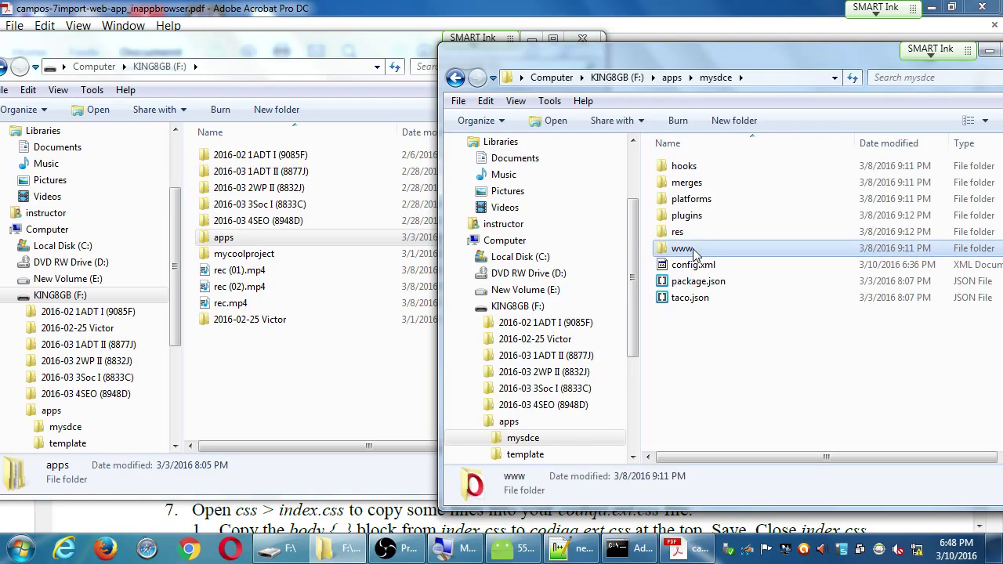
pyautogui.doubleClick(693, 250)
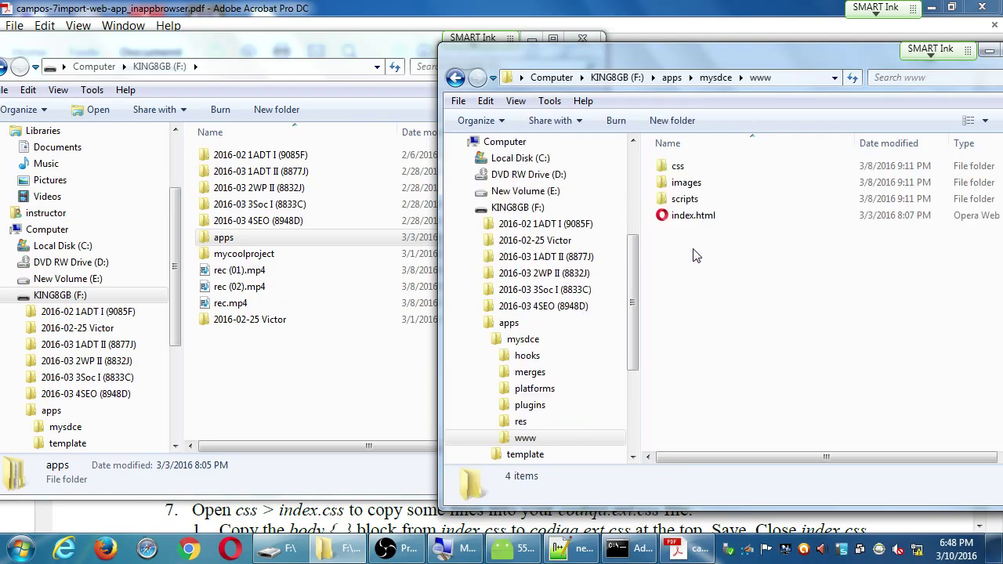
pyautogui.click(695, 215)
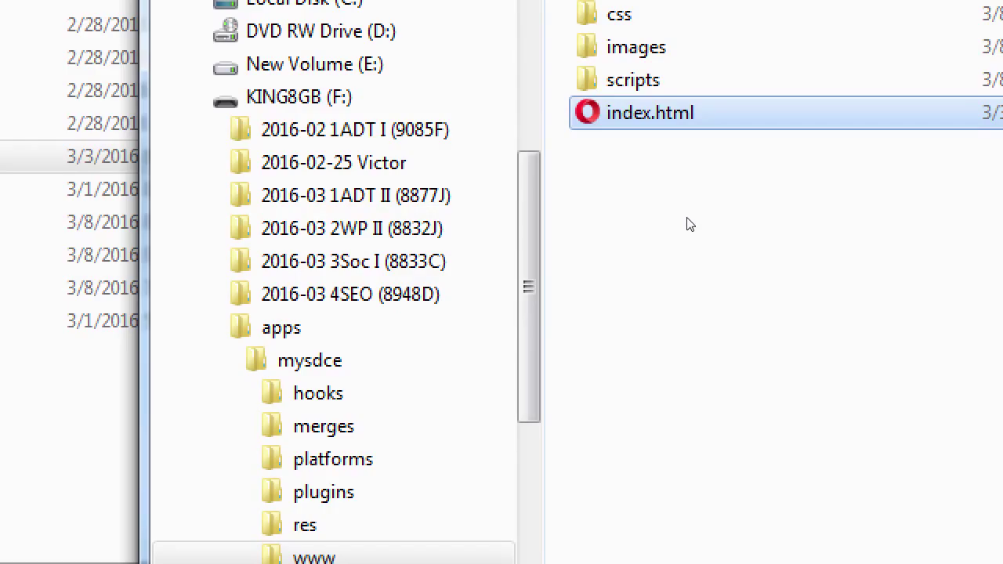
pyautogui.press('Menu')
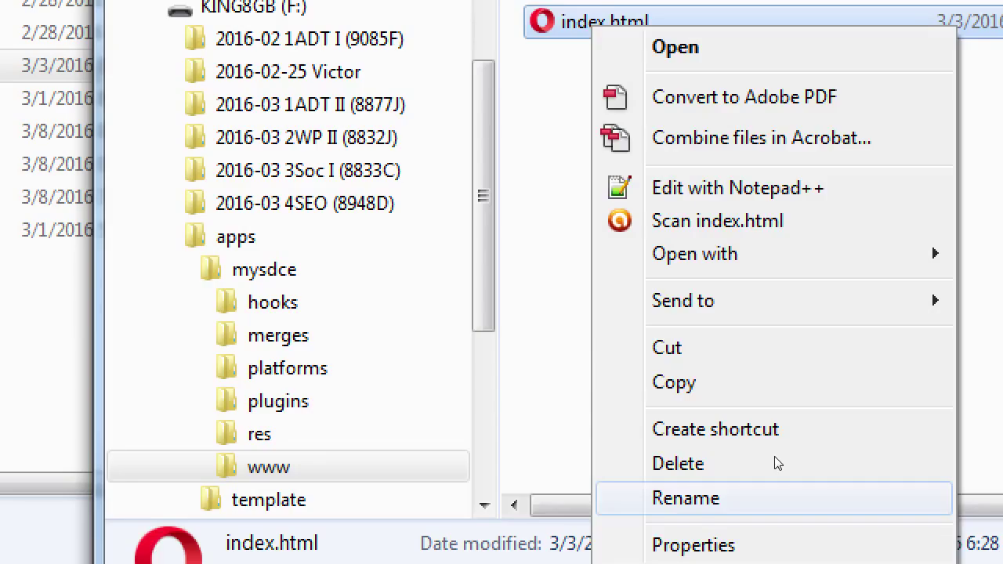
pyautogui.press('m')
pyautogui.press('Right')
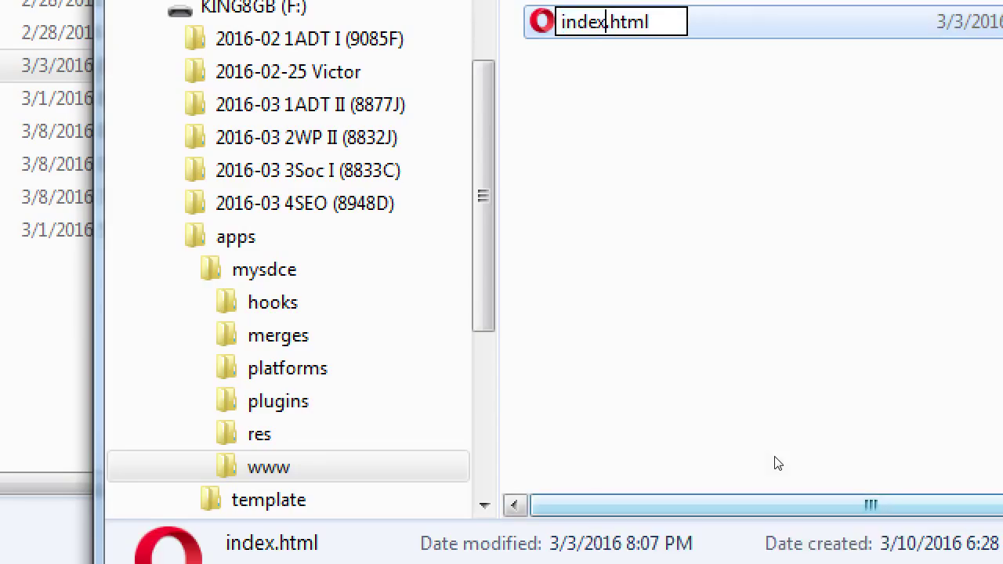
pyautogui.write('2')
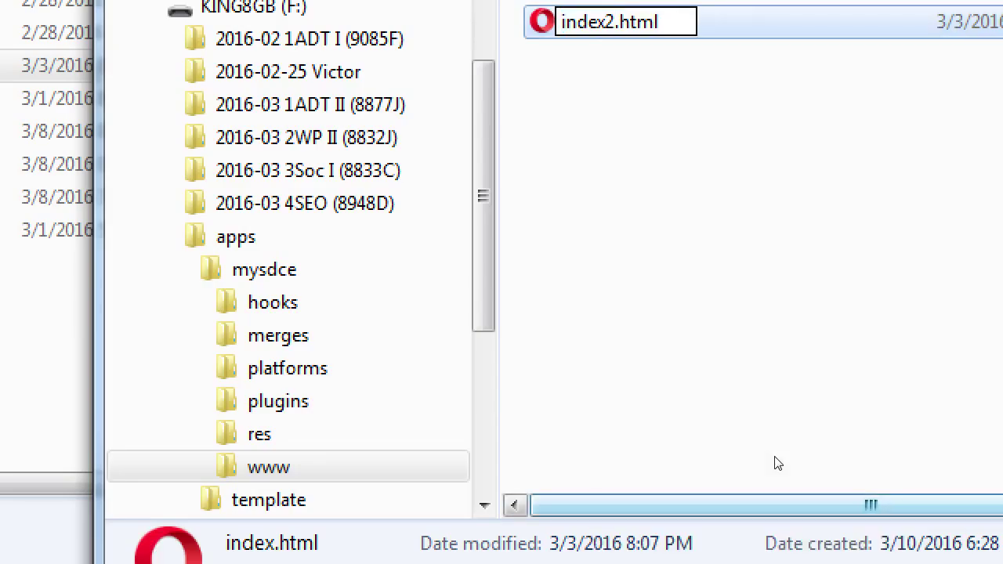
pyautogui.press('Return')
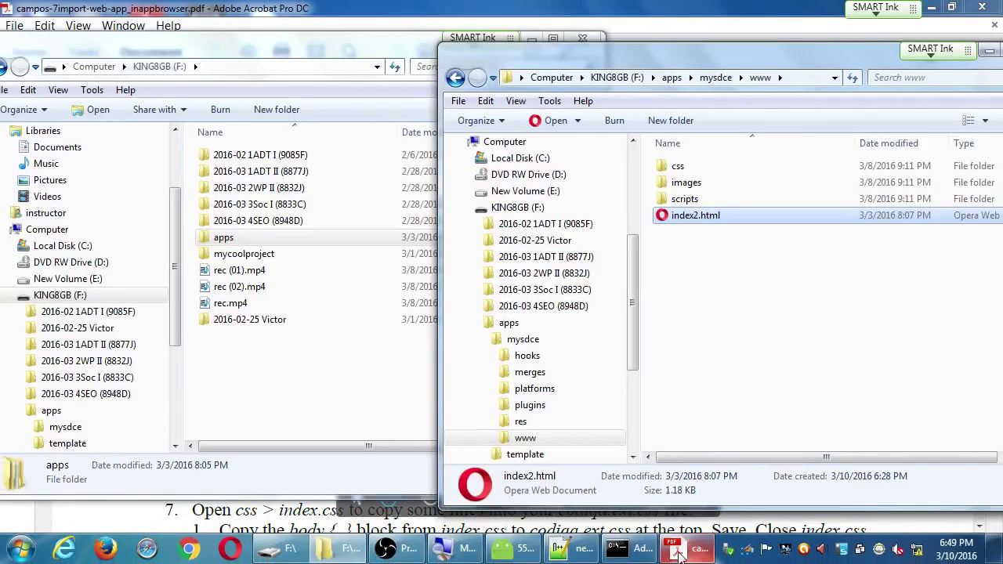
# - Recheck the import instructions in the PDF, minimize it, and open the mobile_website folder inside the F: drive's 2016-02-25 project folder
pyautogui.click(679, 553)
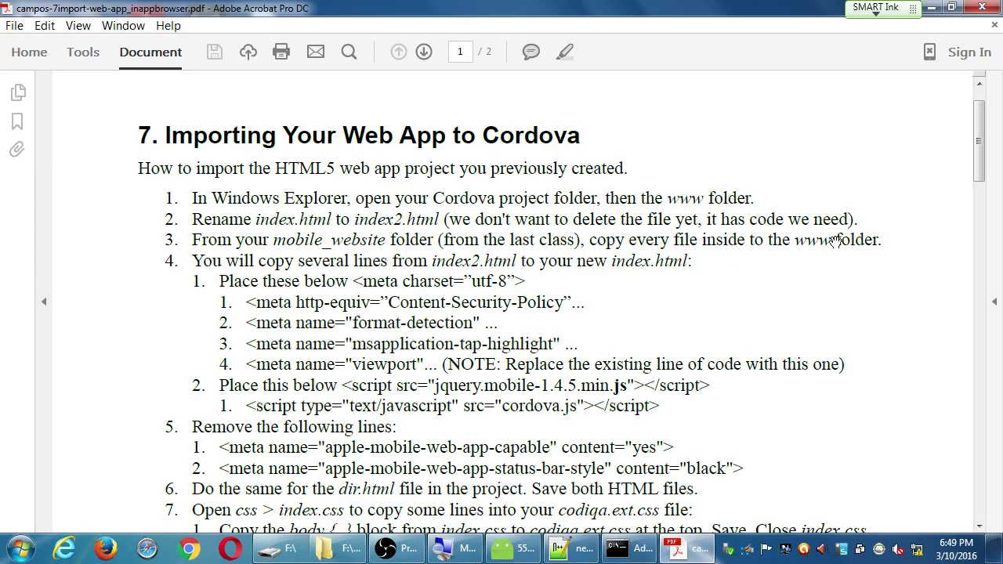
pyautogui.click(933, 7)
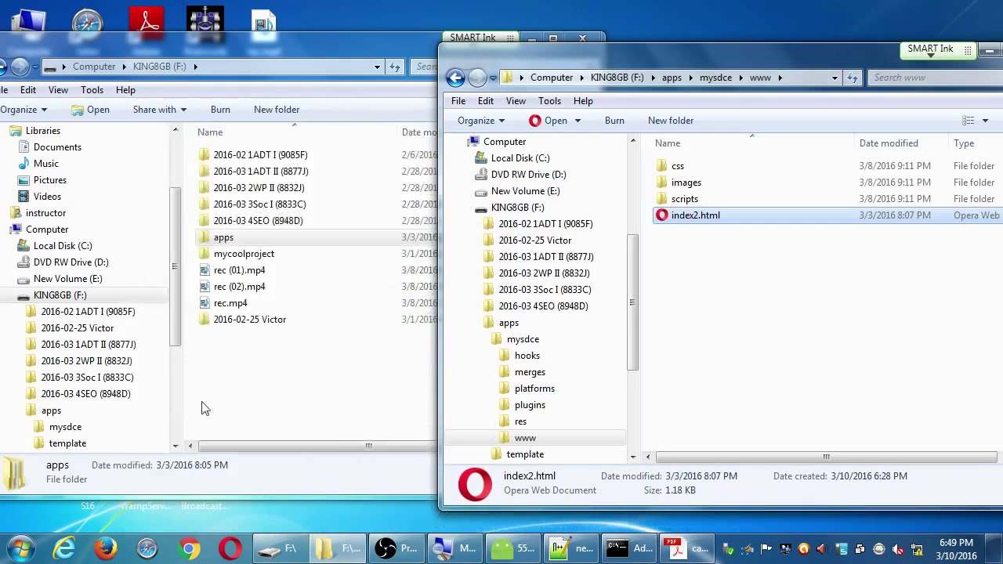
pyautogui.click(245, 400)
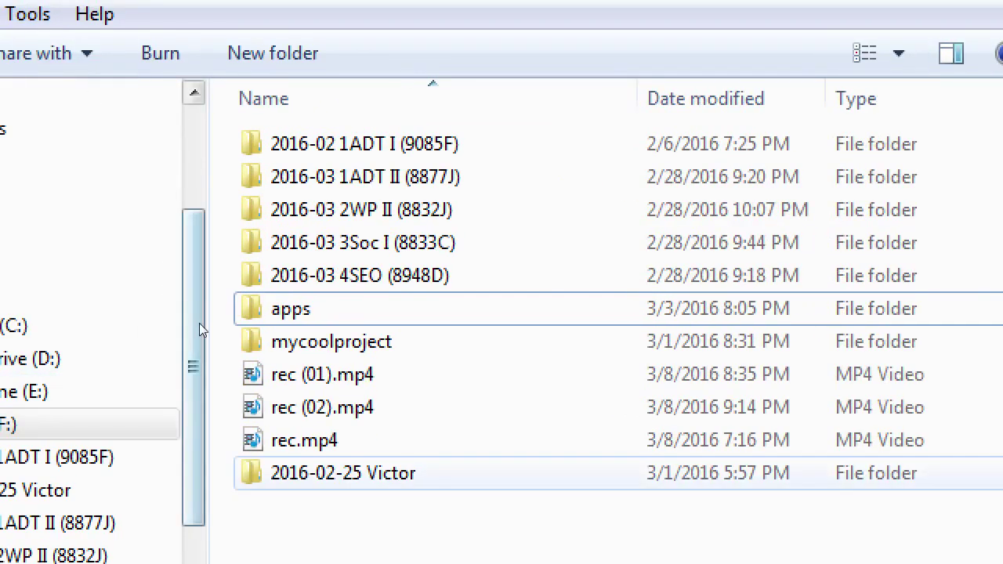
pyautogui.click(298, 473)
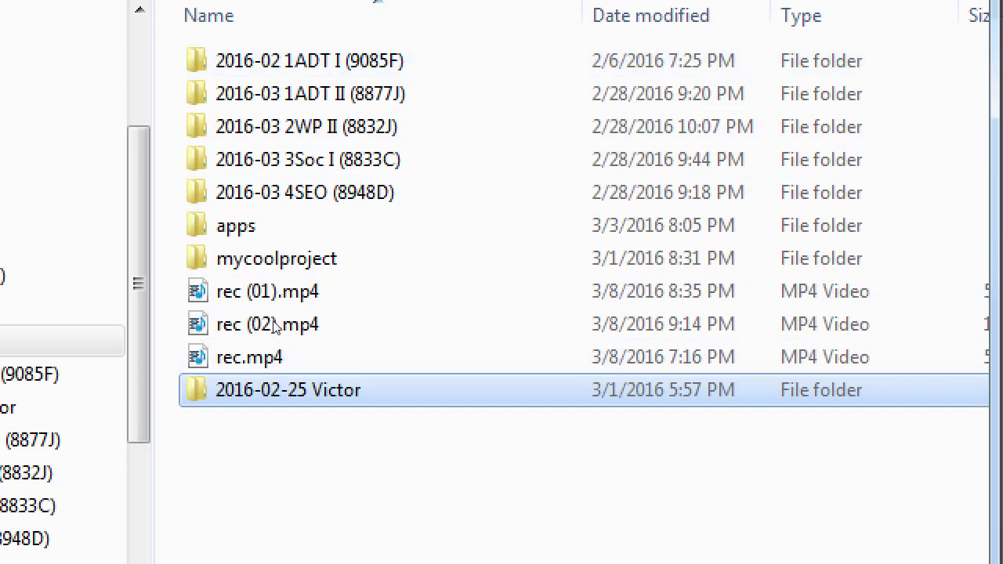
pyautogui.press('Return')
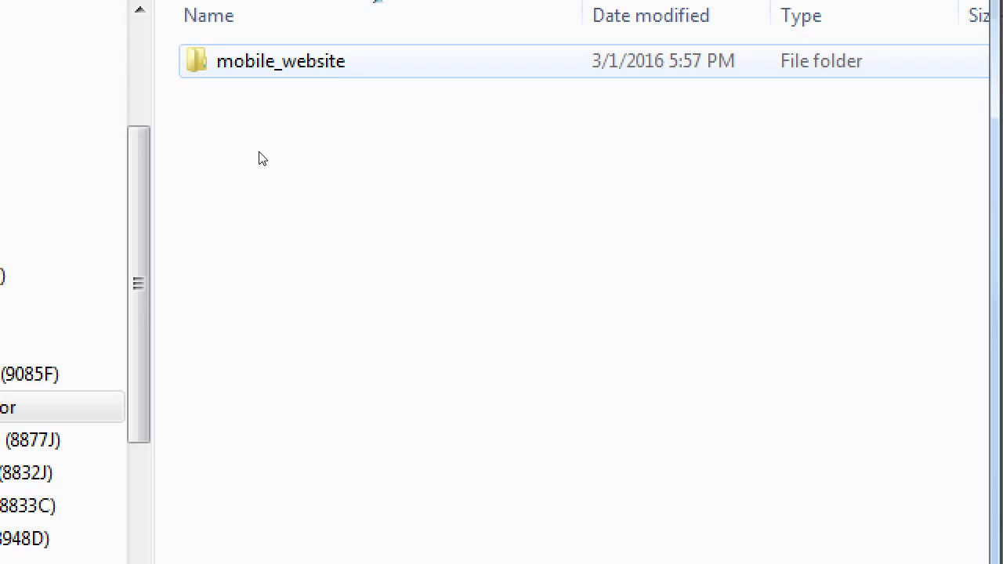
pyautogui.press('Down')
pyautogui.press('Return')
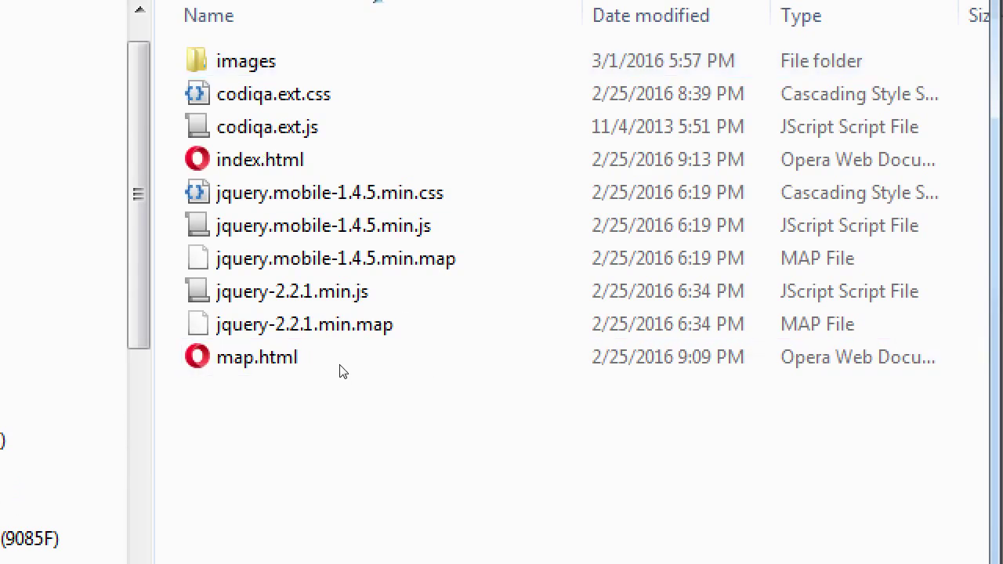
# - Move everything from the mobile_website folder into the mysdce project's www folder, merging the existing images folder
pyautogui.moveTo(468, 481); pyautogui.dragTo(200, 45)
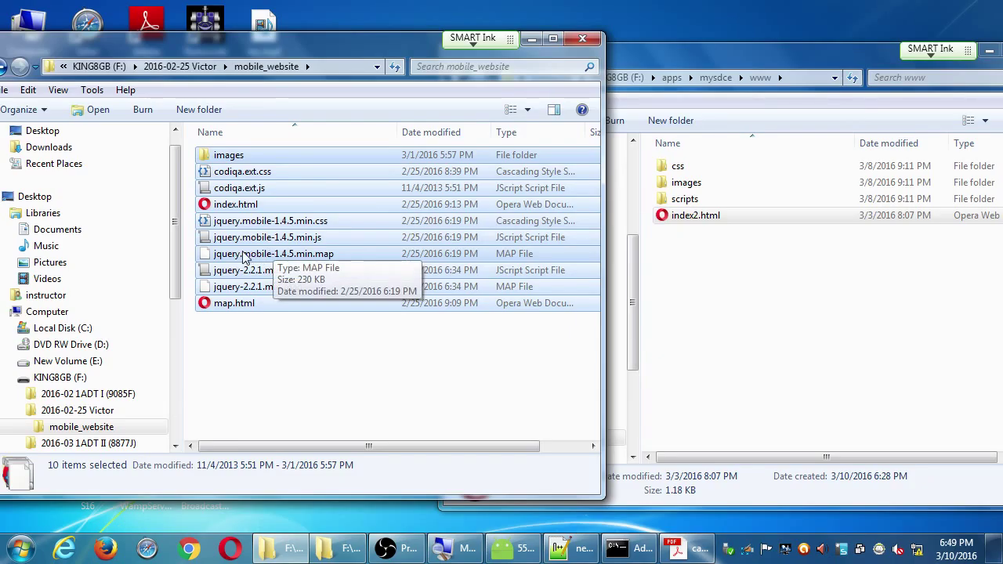
pyautogui.moveTo(244, 257); pyautogui.dragTo(719, 325)
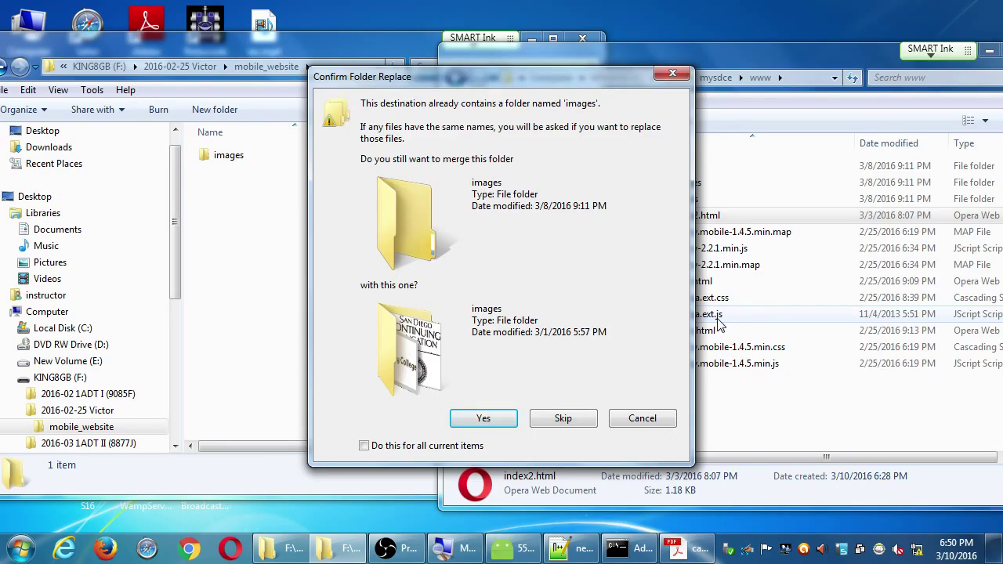
pyautogui.click(494, 421)
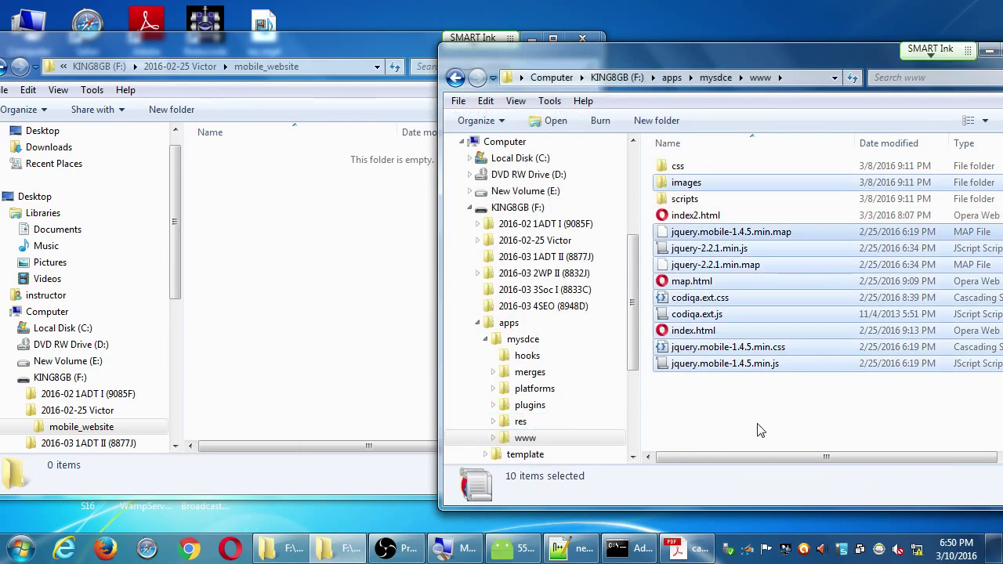